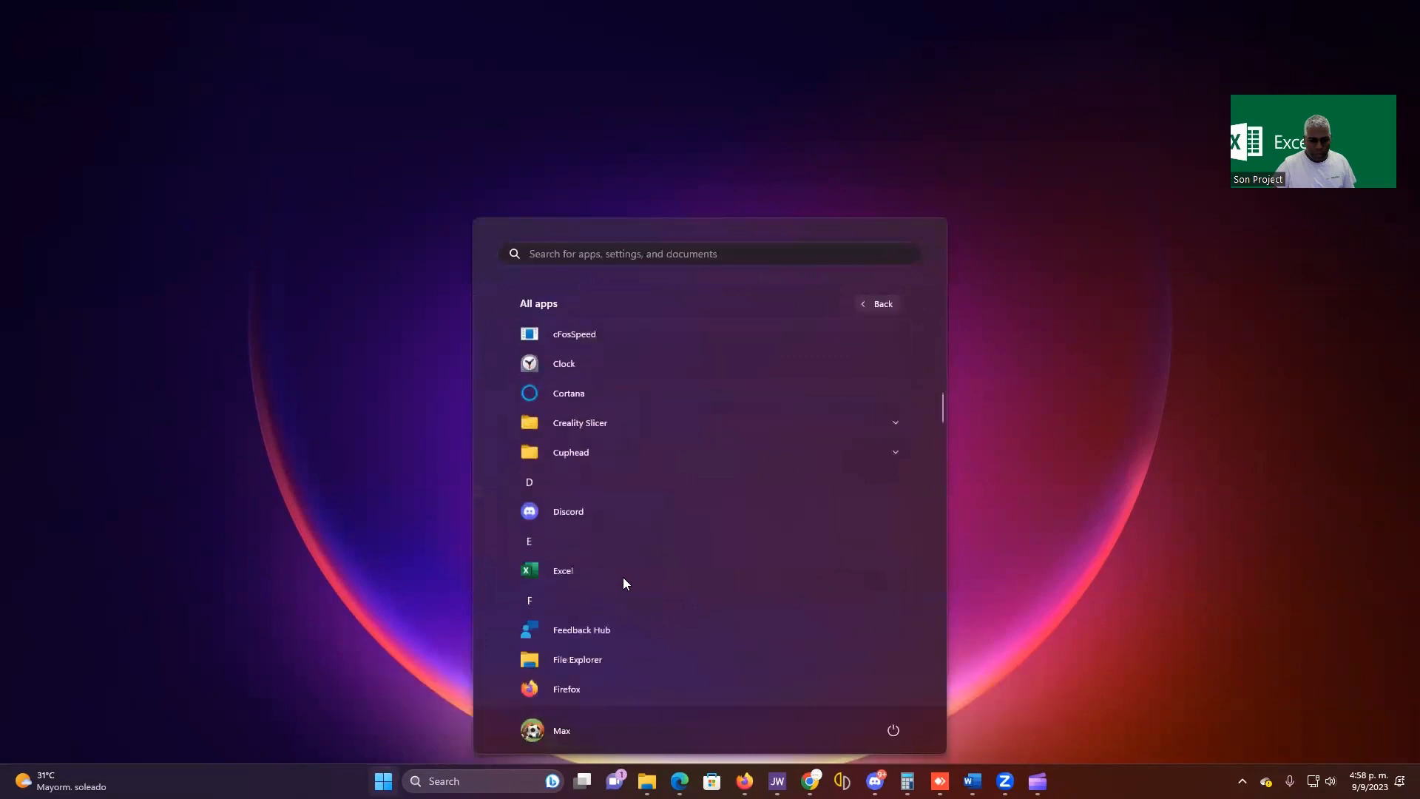
Find Excel with a system search for "excel", launch it and open the recent workbook "primera clase".
scroll(623, 577, up, 1)
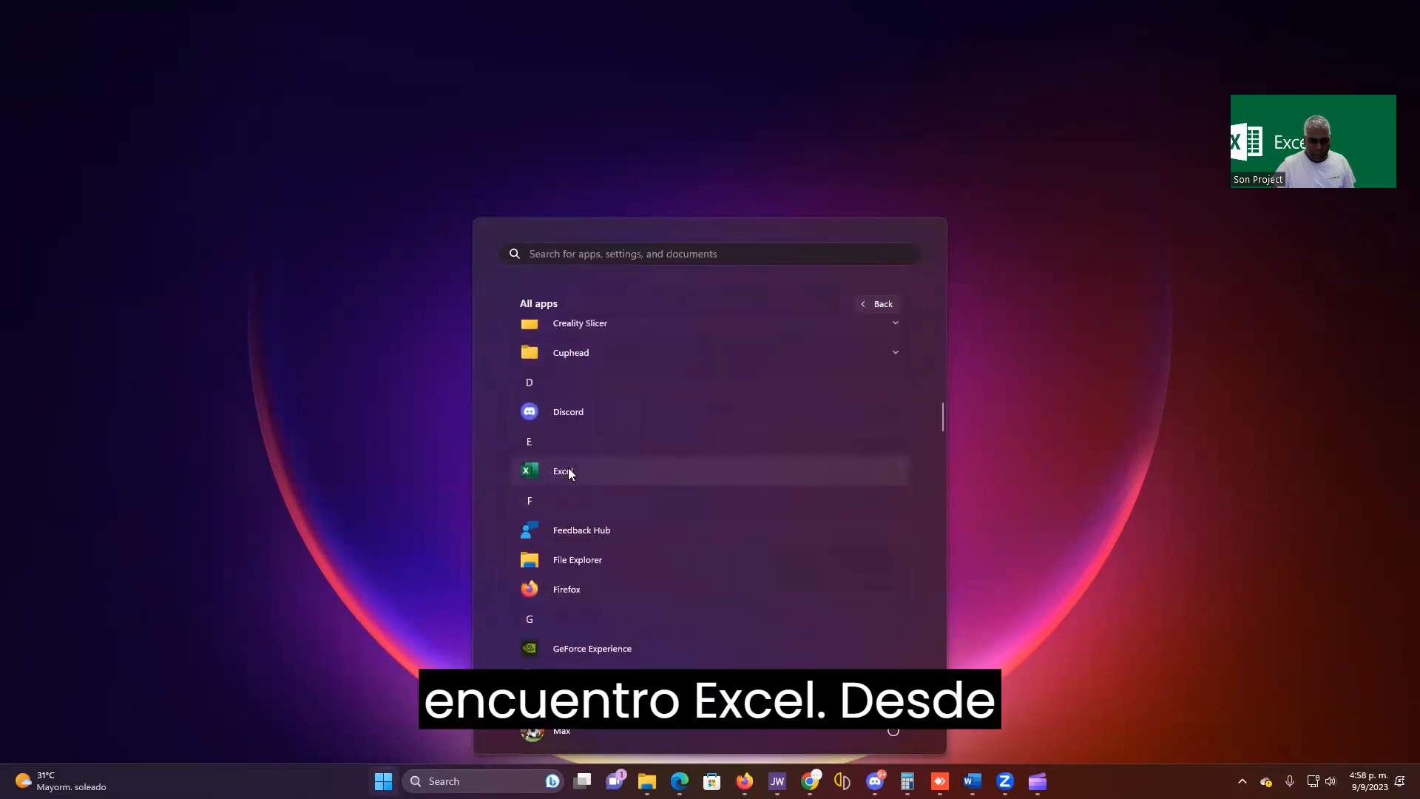
click(666, 256)
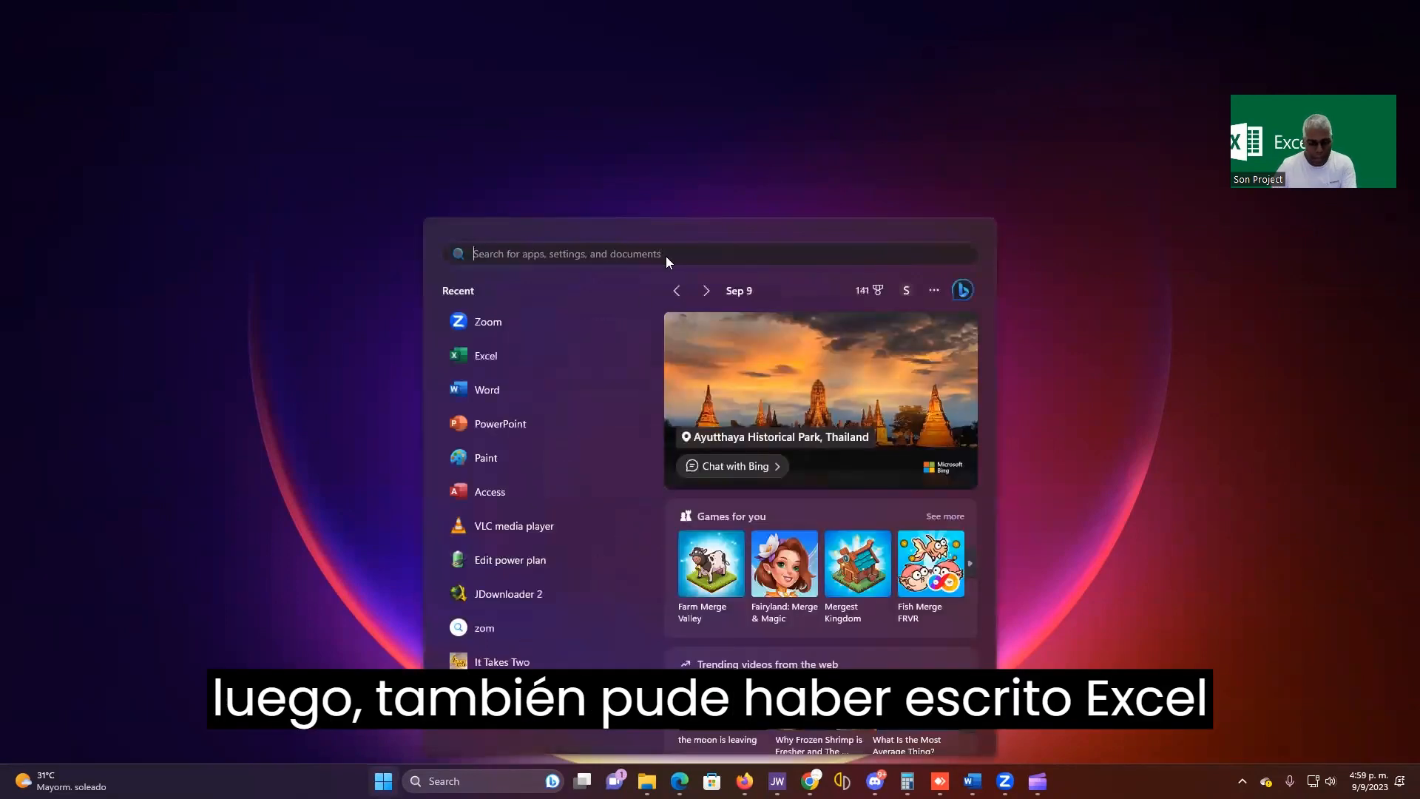
text(excel)
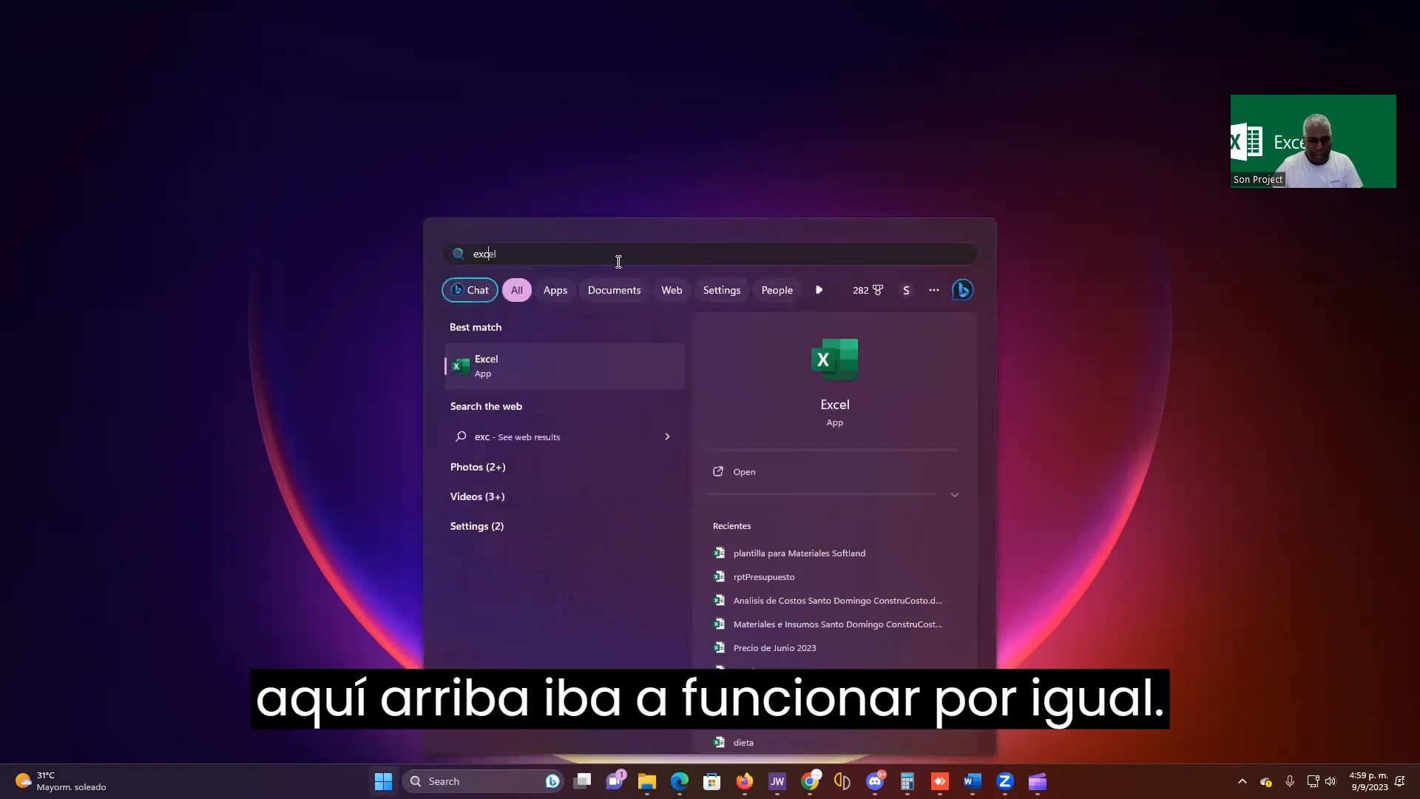
click(504, 373)
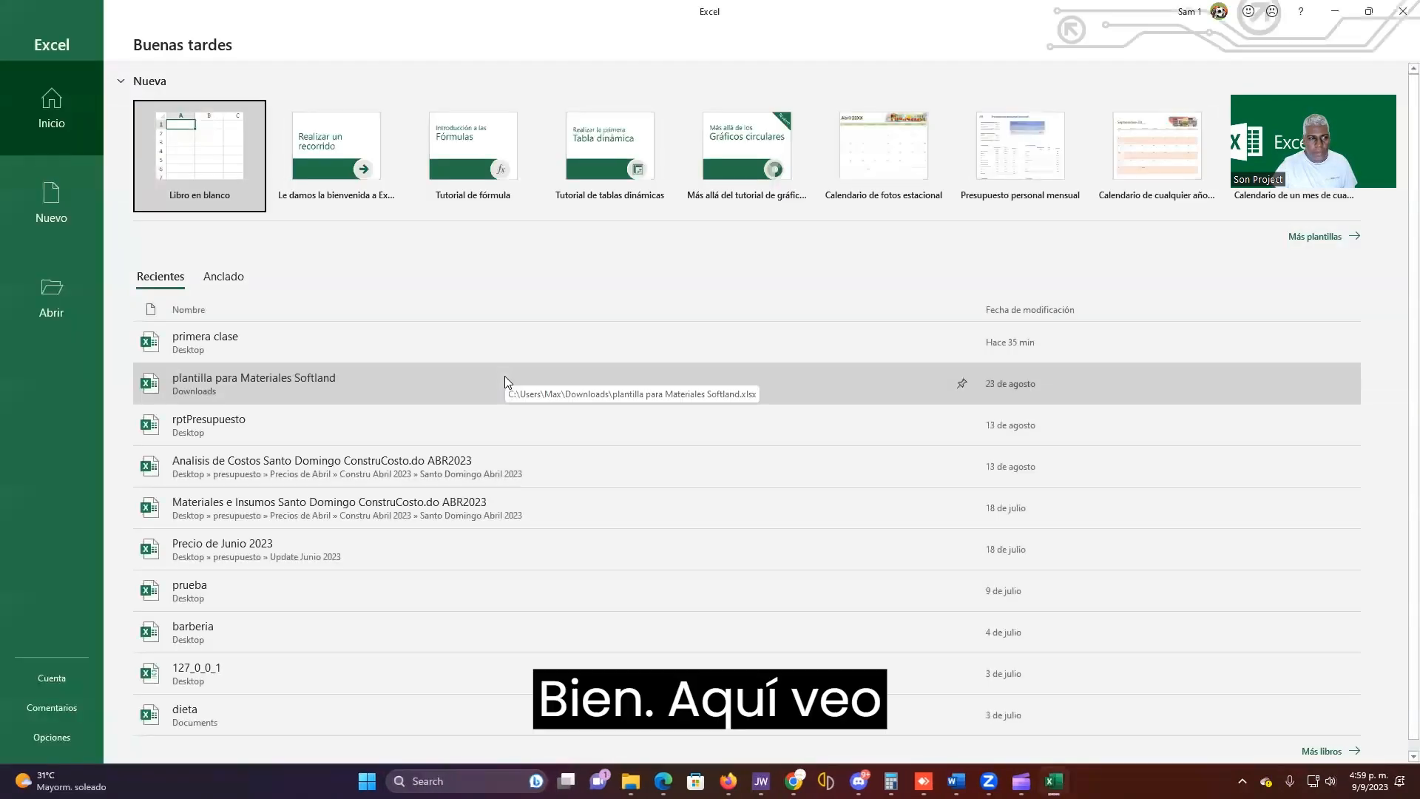
click(231, 348)
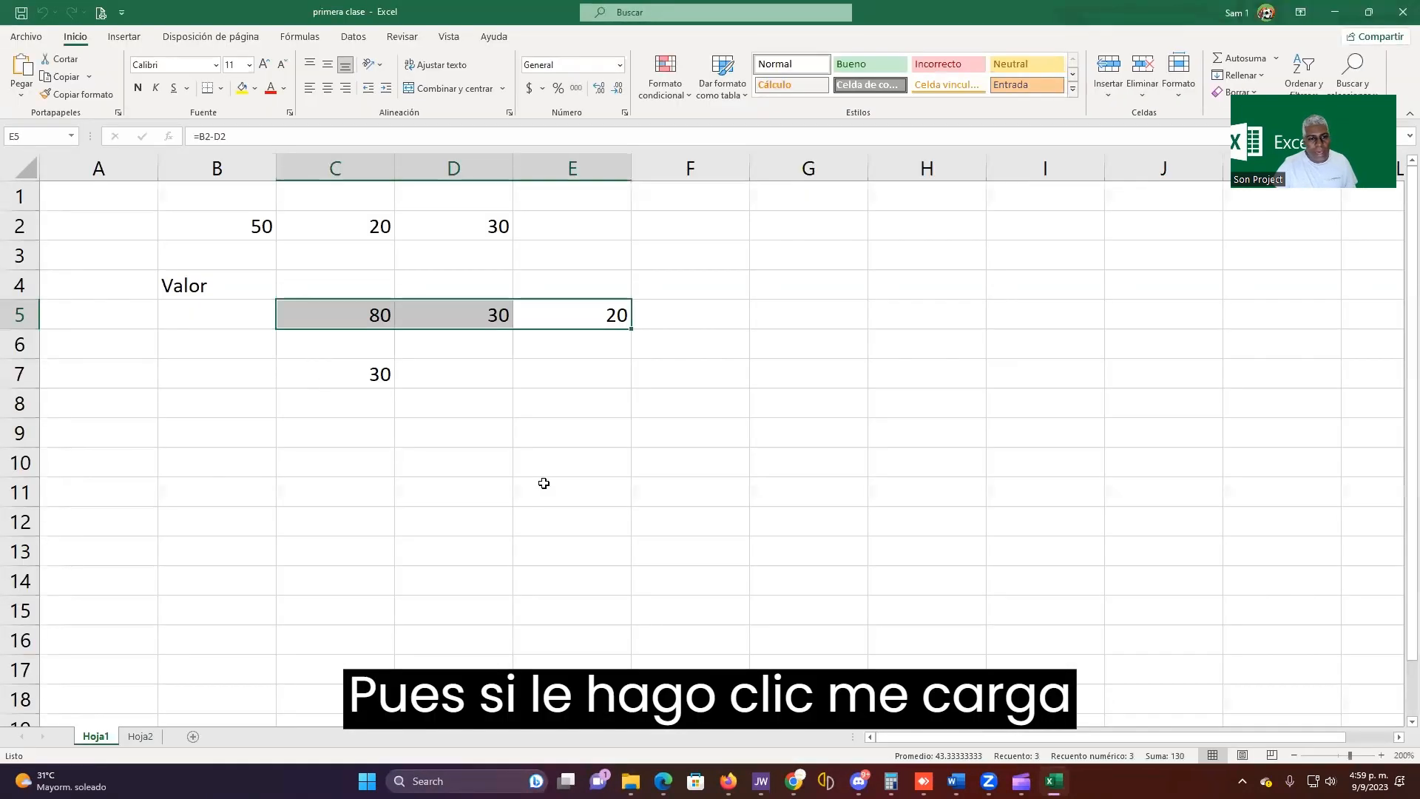
click(473, 365)
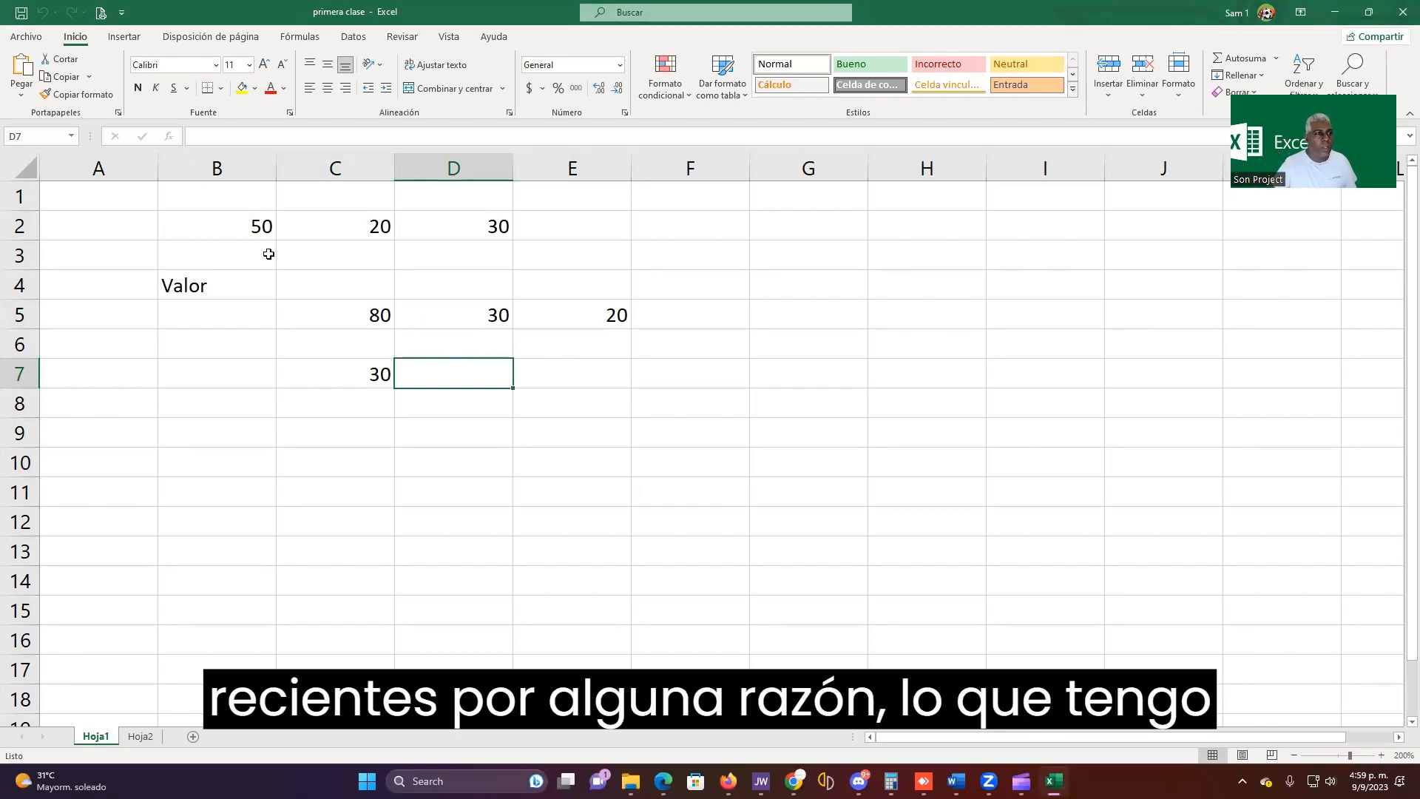
Browse to the Desktop folder from Excel's open options and open the workbook "primera clase" from there.
click(28, 37)
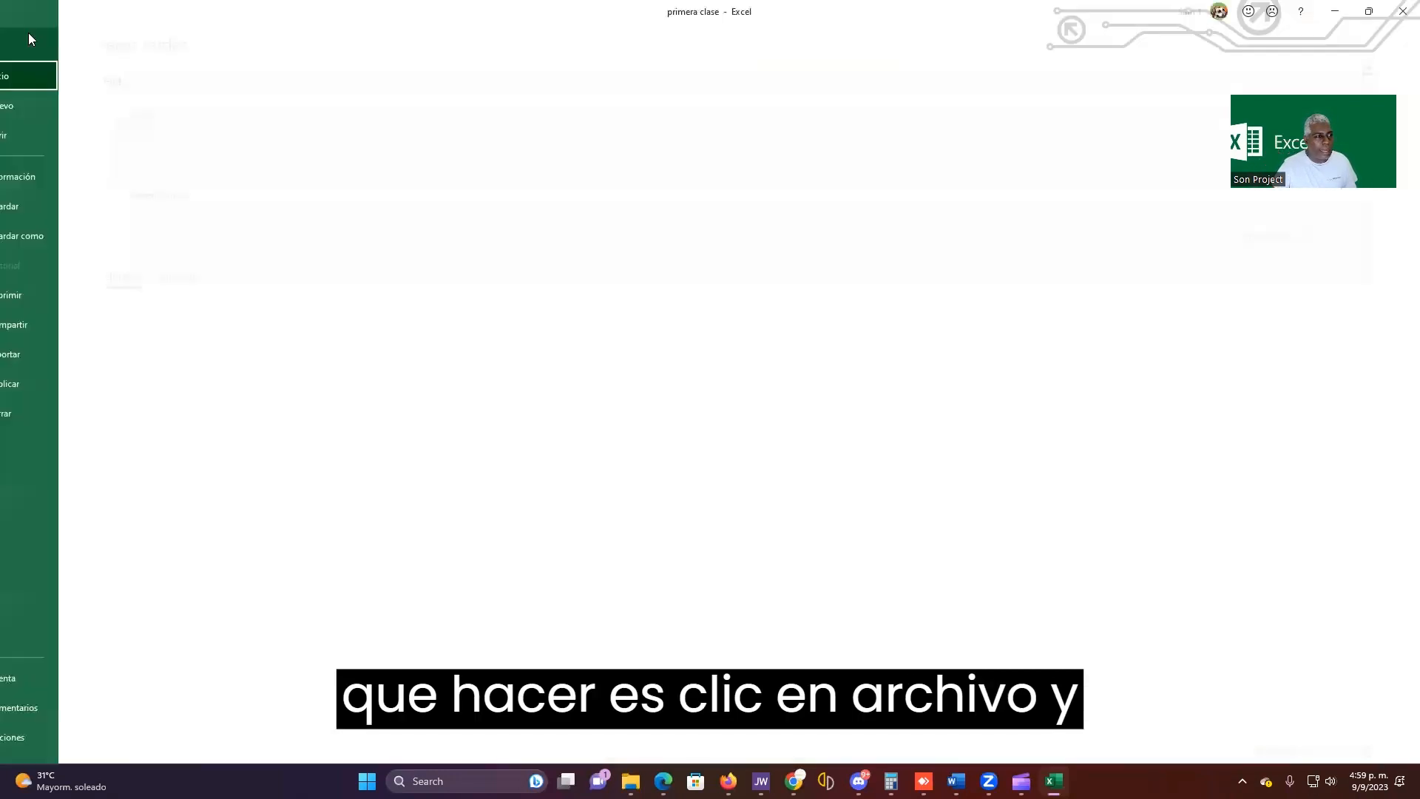
click(43, 131)
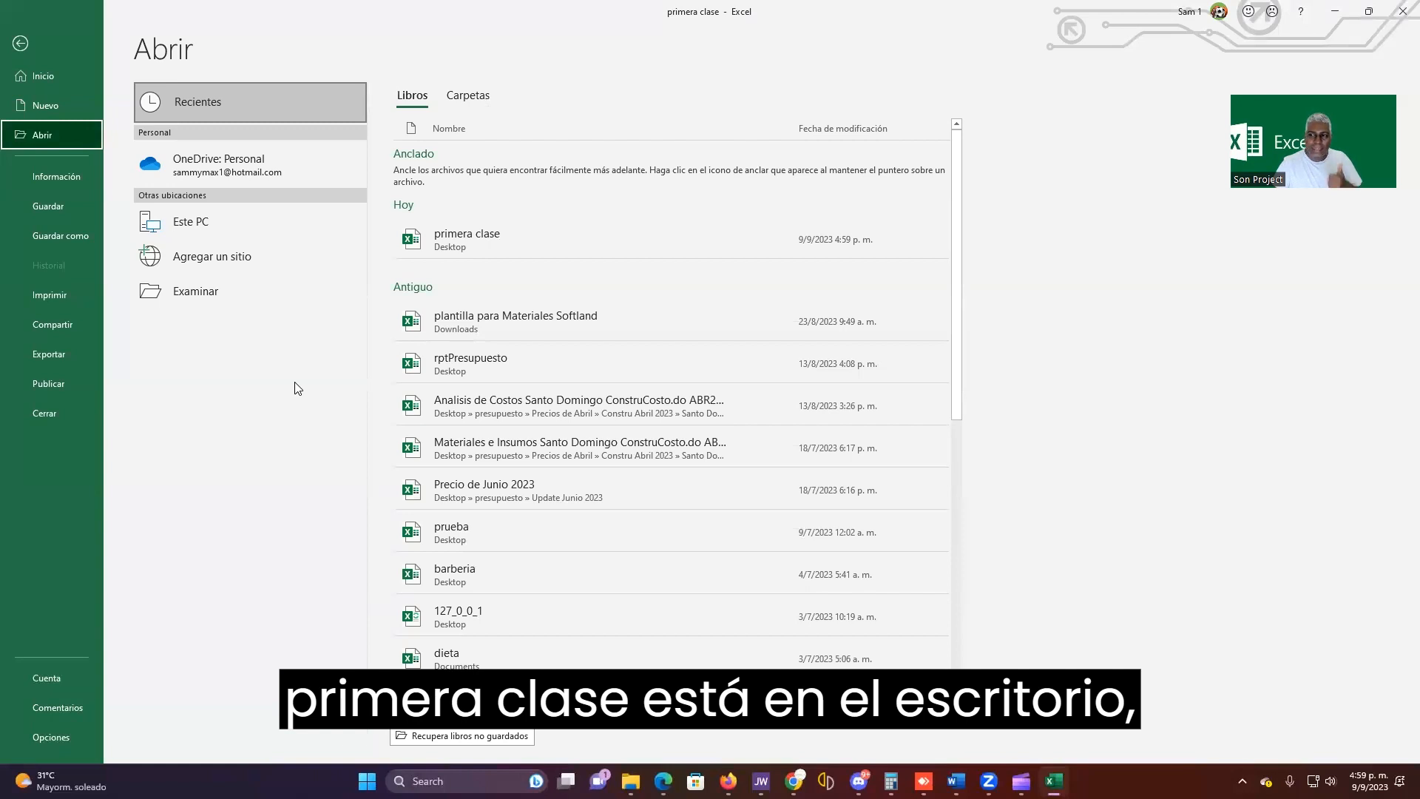
click(194, 291)
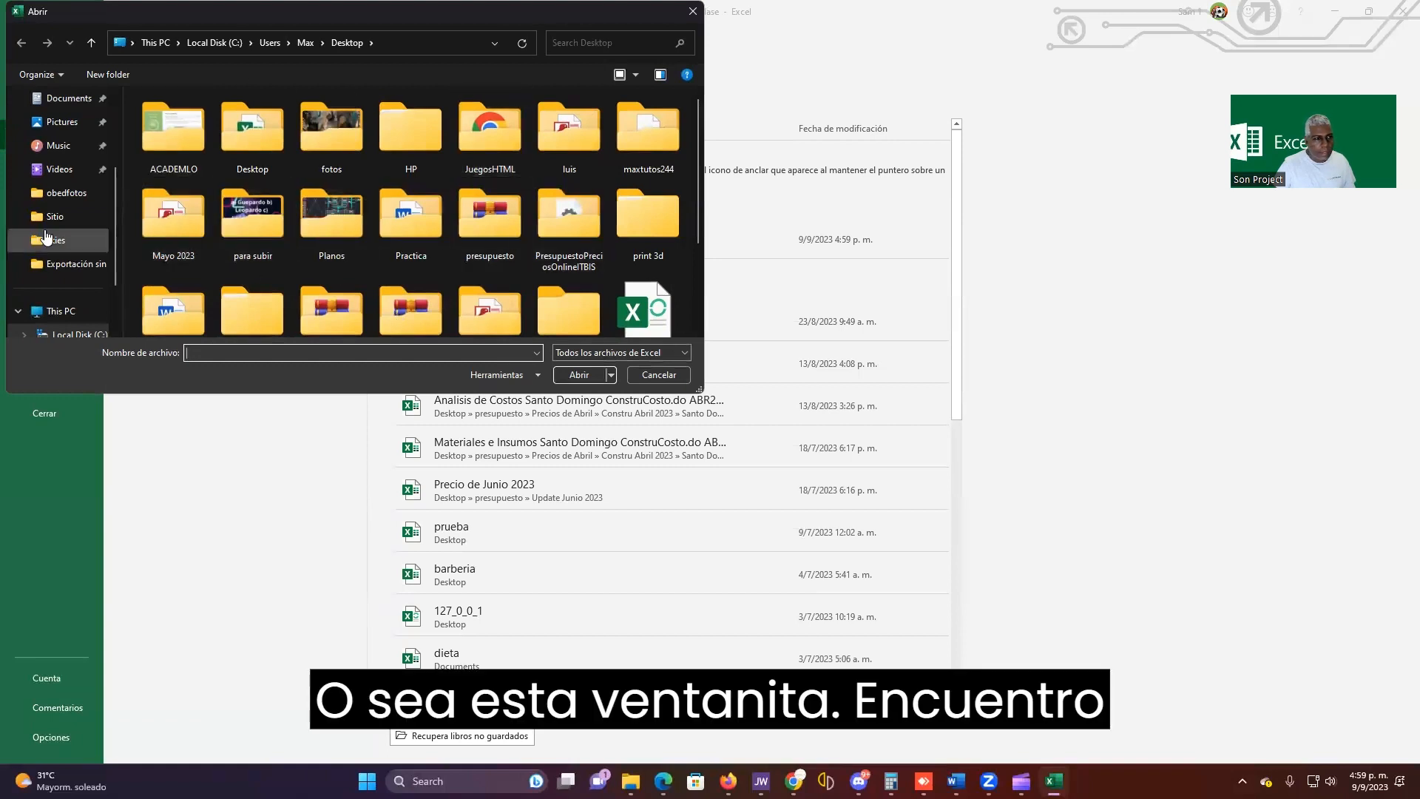
scroll(62, 236, up, 2)
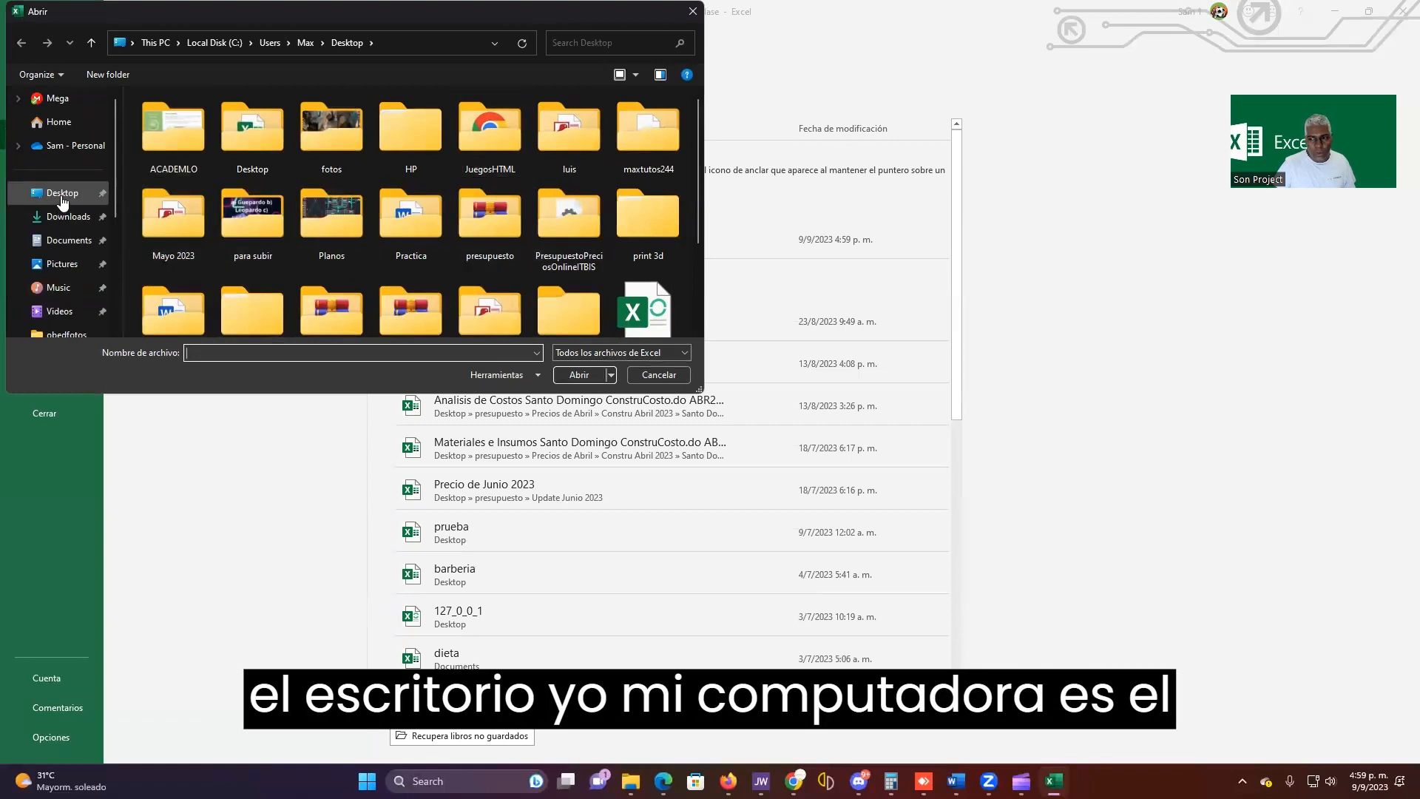
click(62, 198)
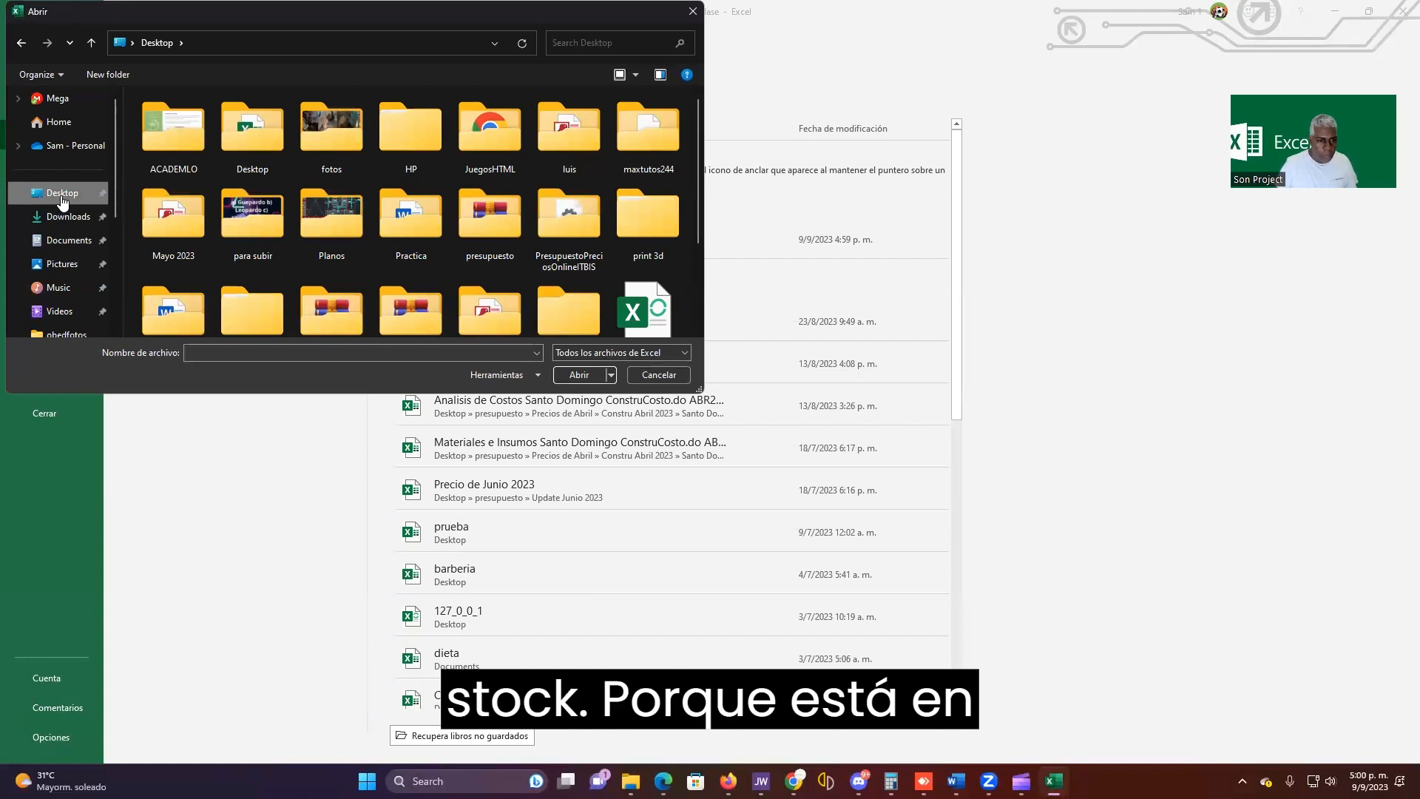
scroll(427, 208, down, 4)
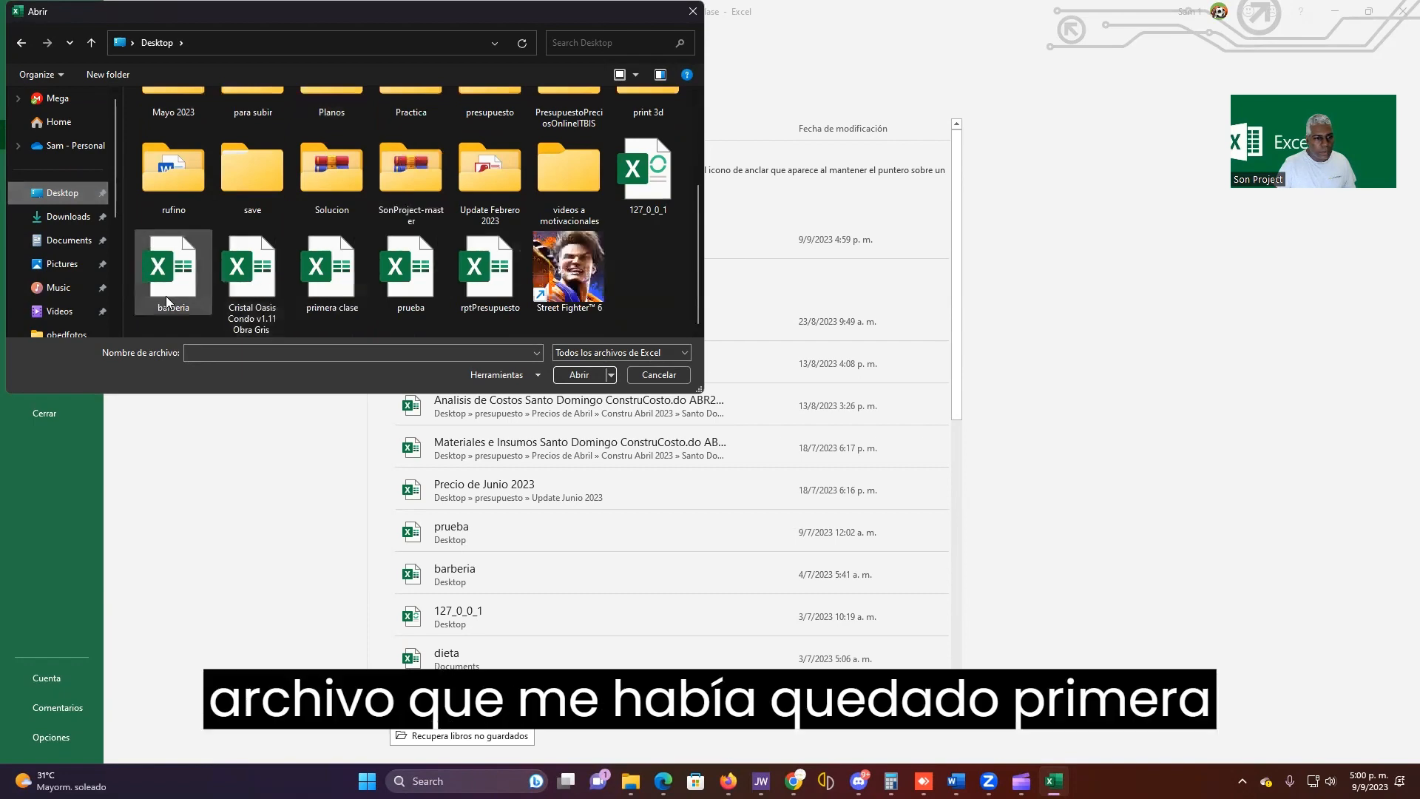
click(341, 287)
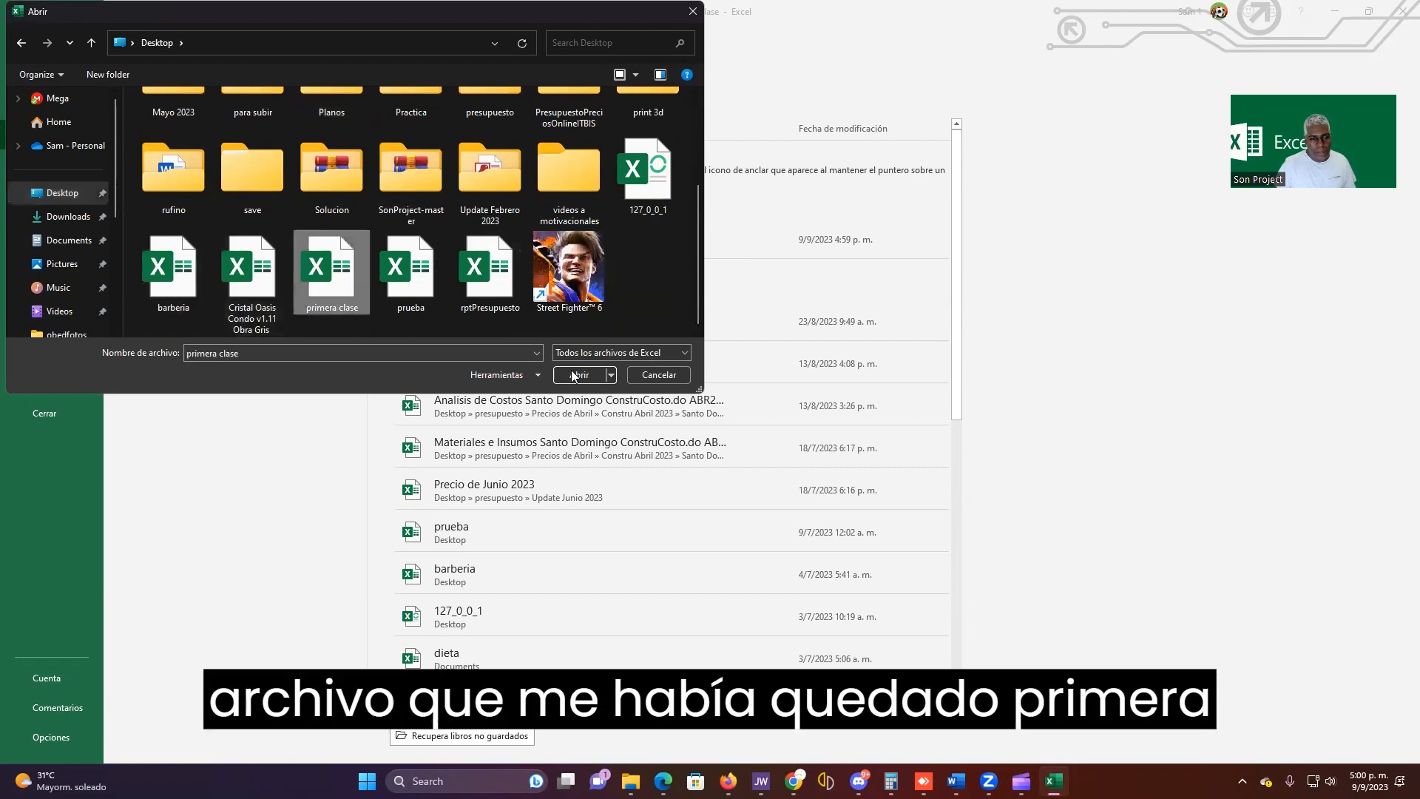
click(587, 374)
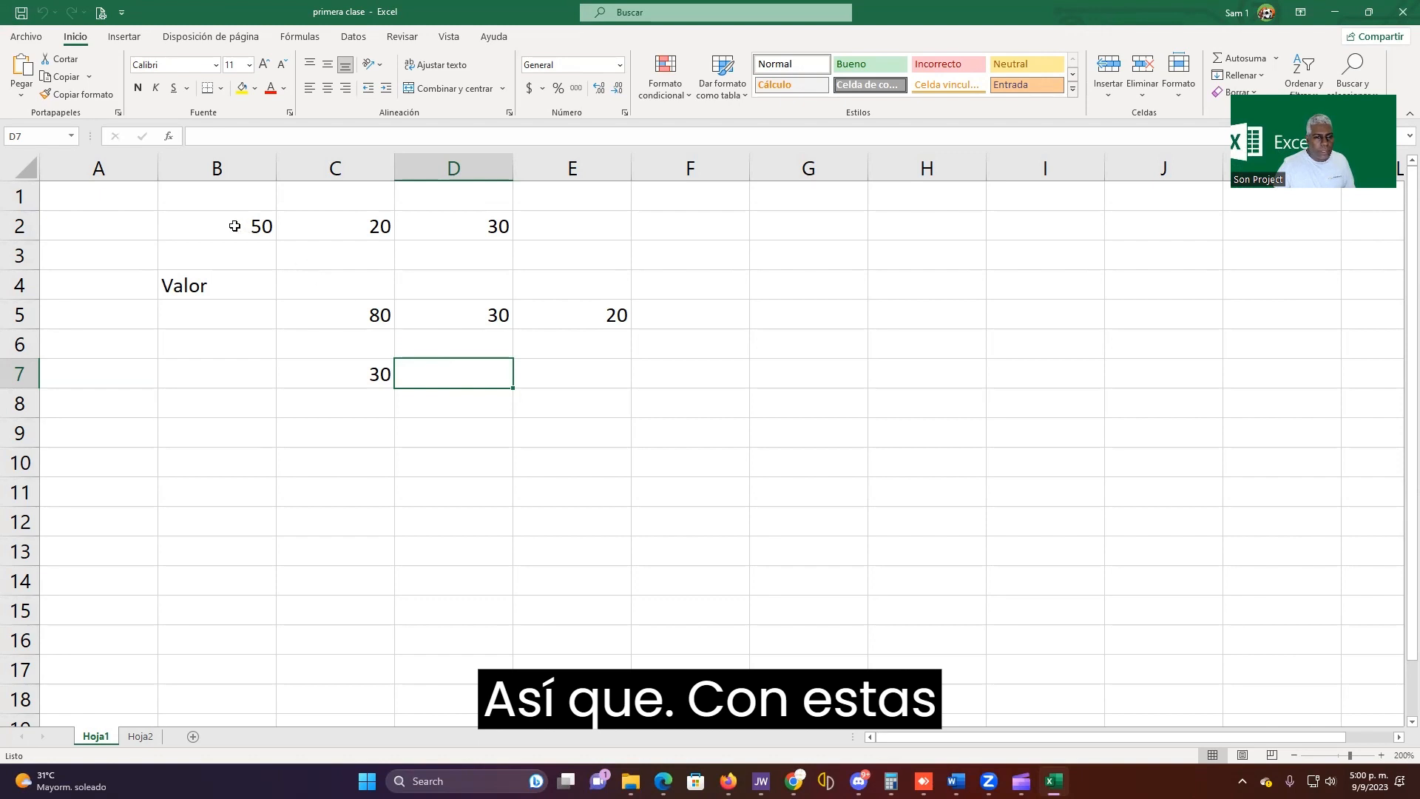
drag(234, 225, 575, 358)
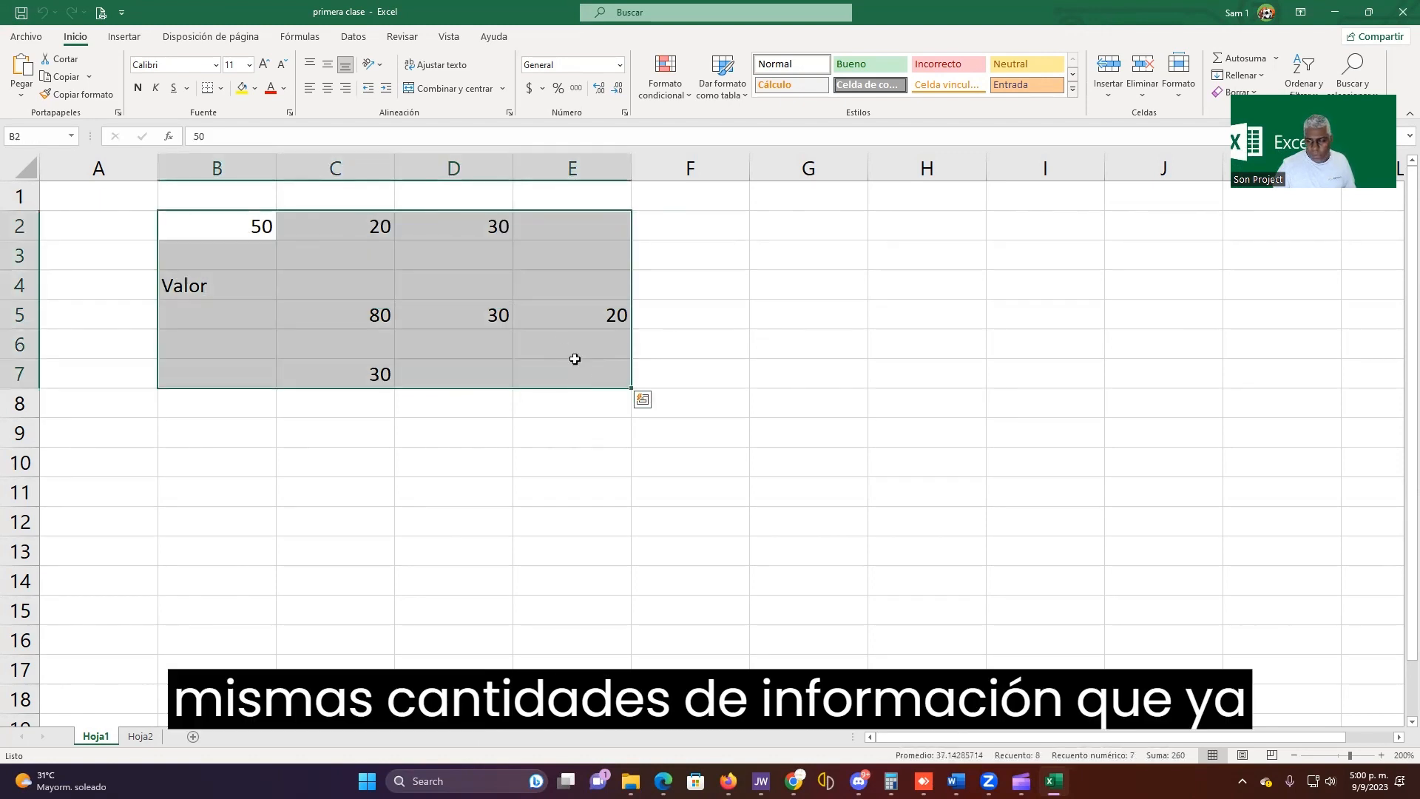
click(562, 335)
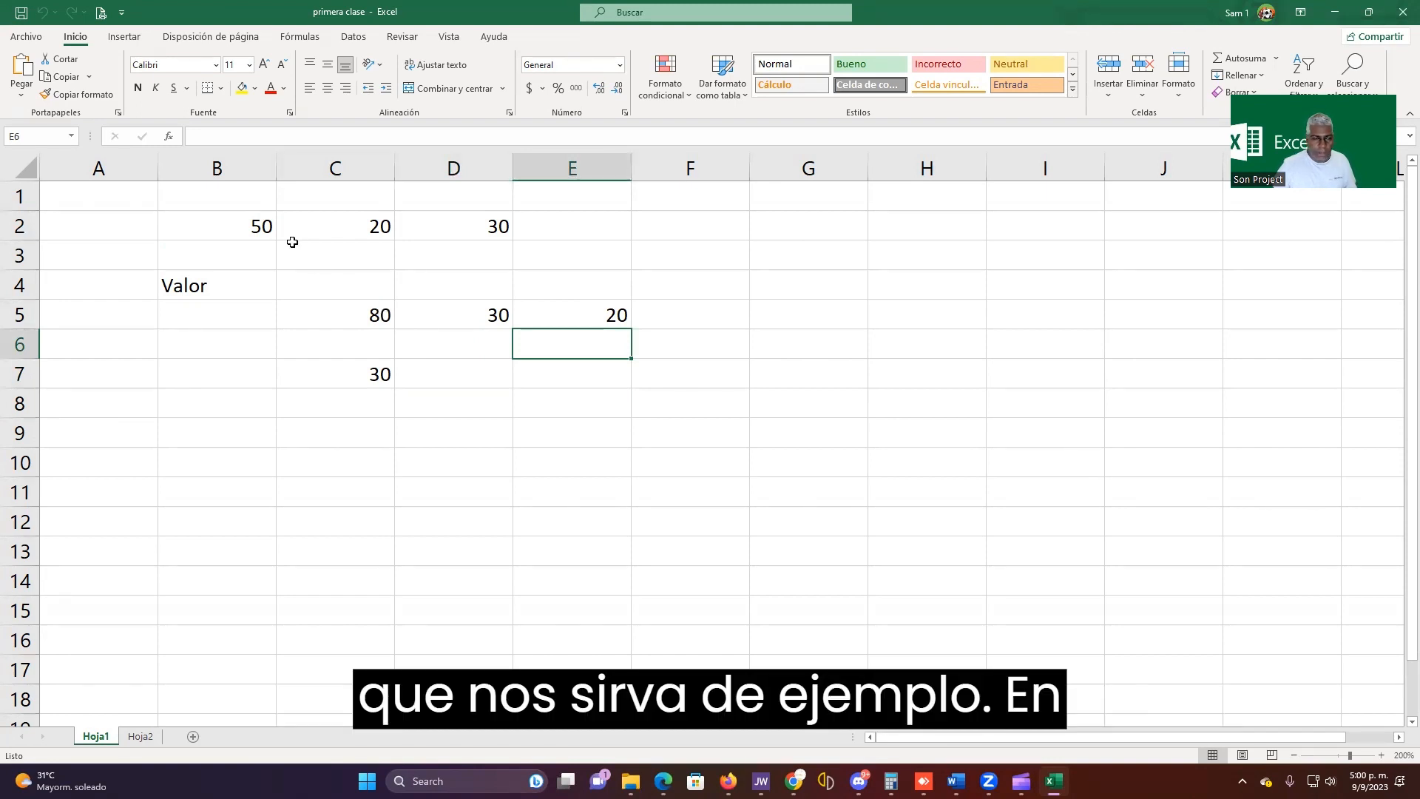
Make the value in cell B2 bold, remove the bold and apply it again.
click(255, 226)
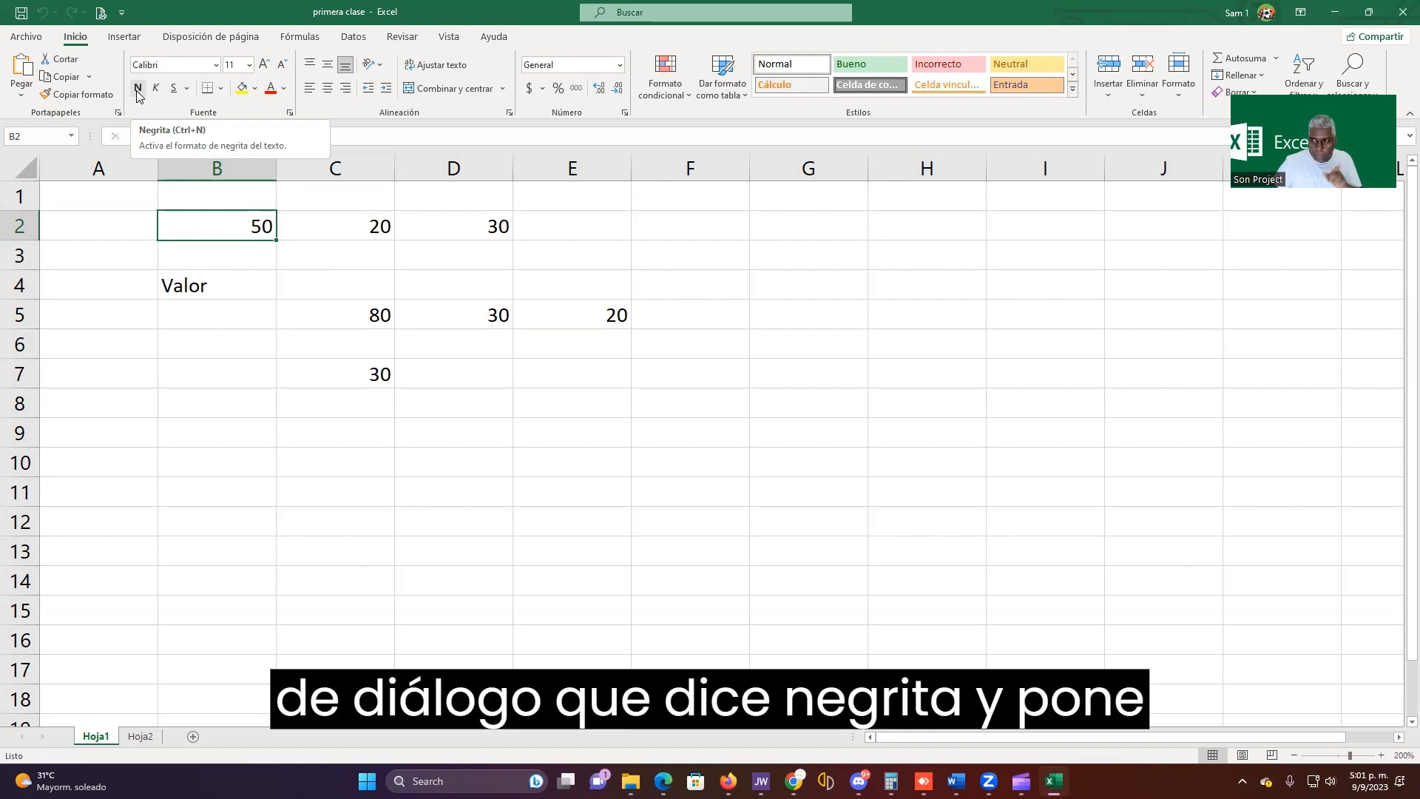
click(260, 332)
click(264, 231)
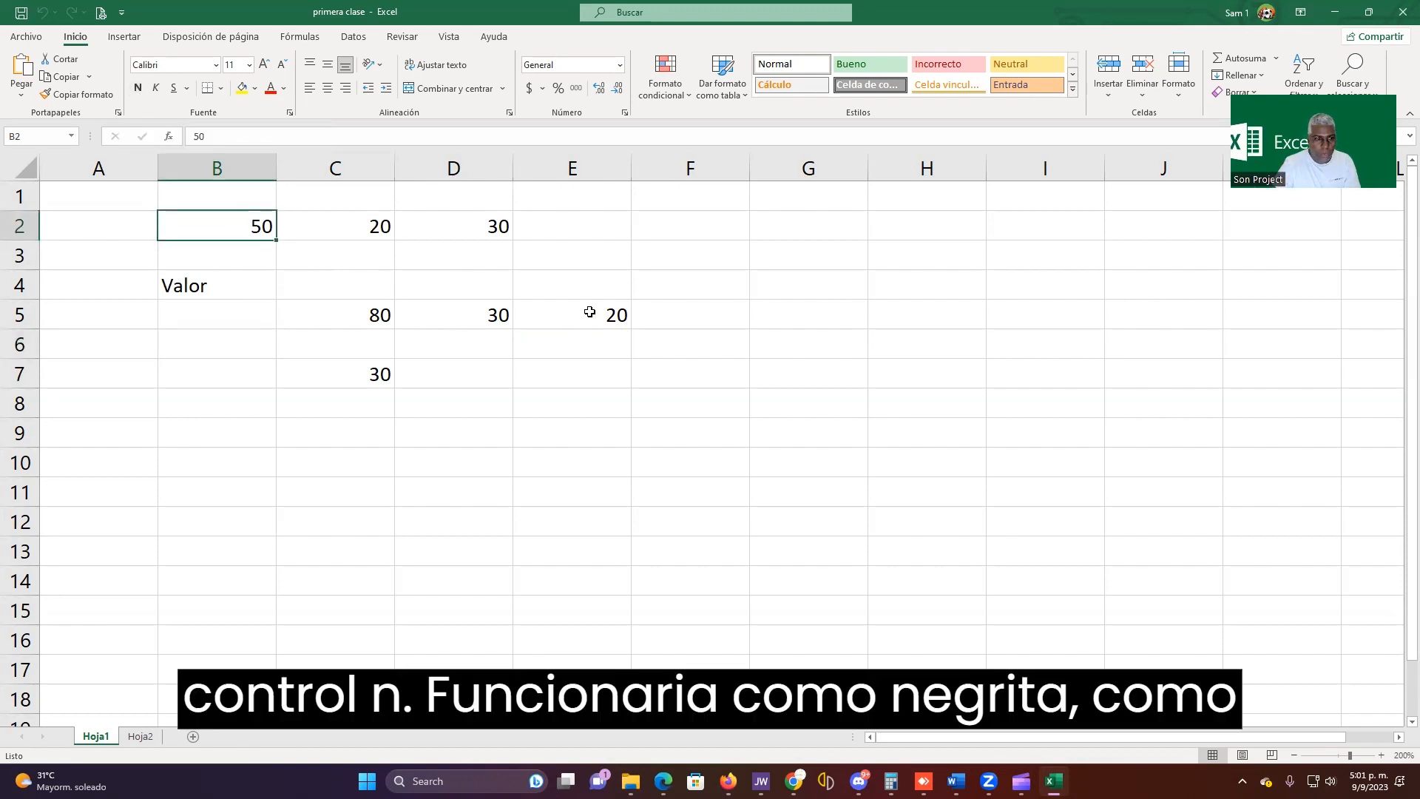
key(ctrl+n)
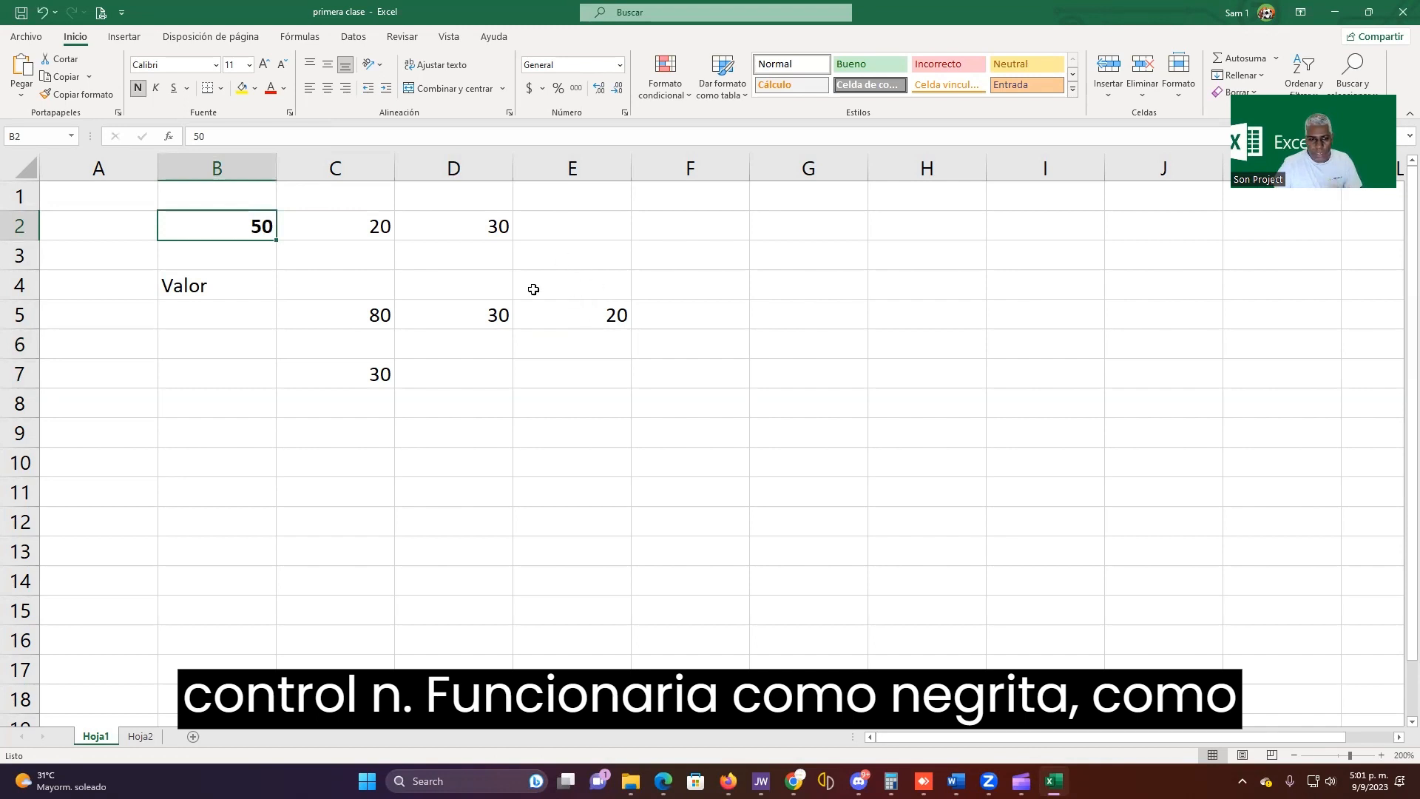
click(136, 90)
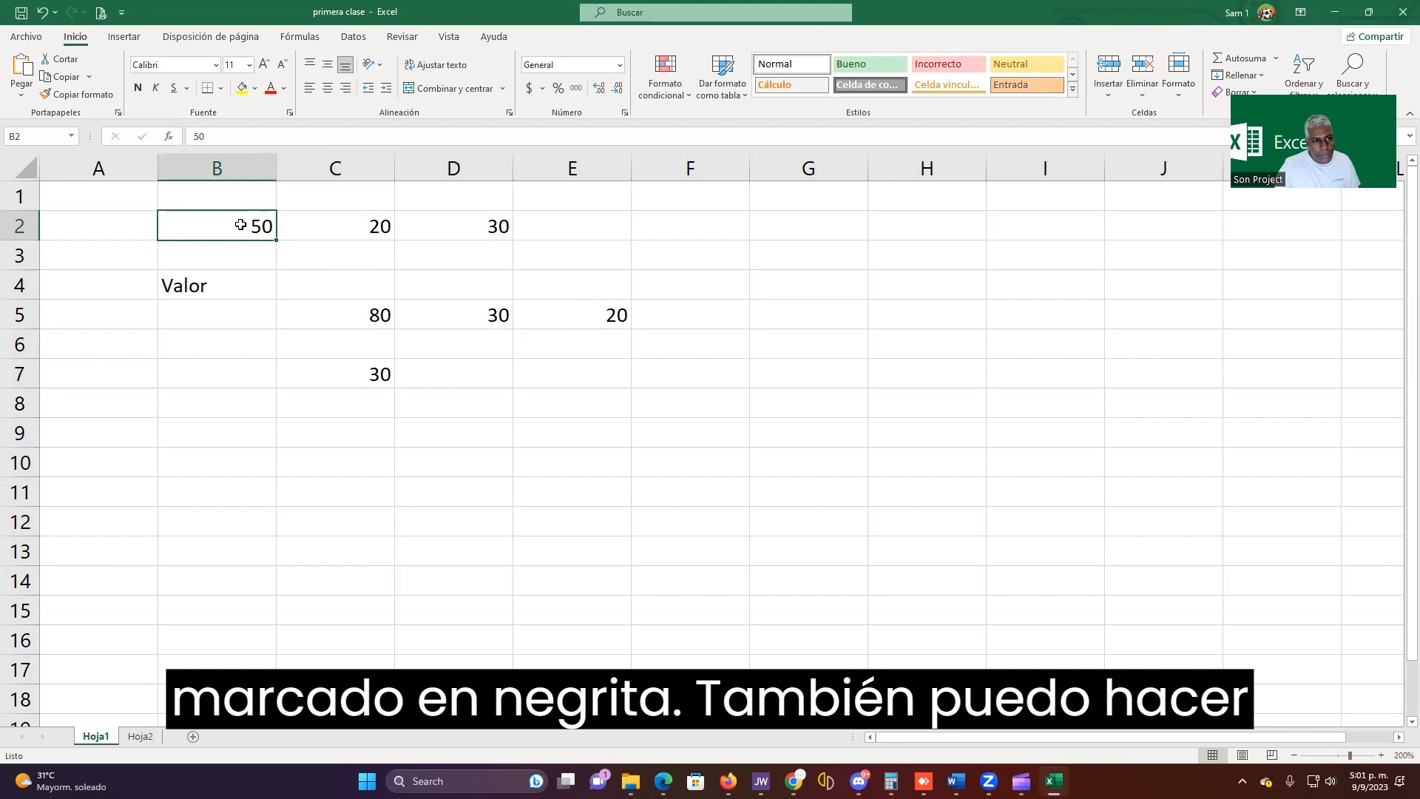
click(137, 91)
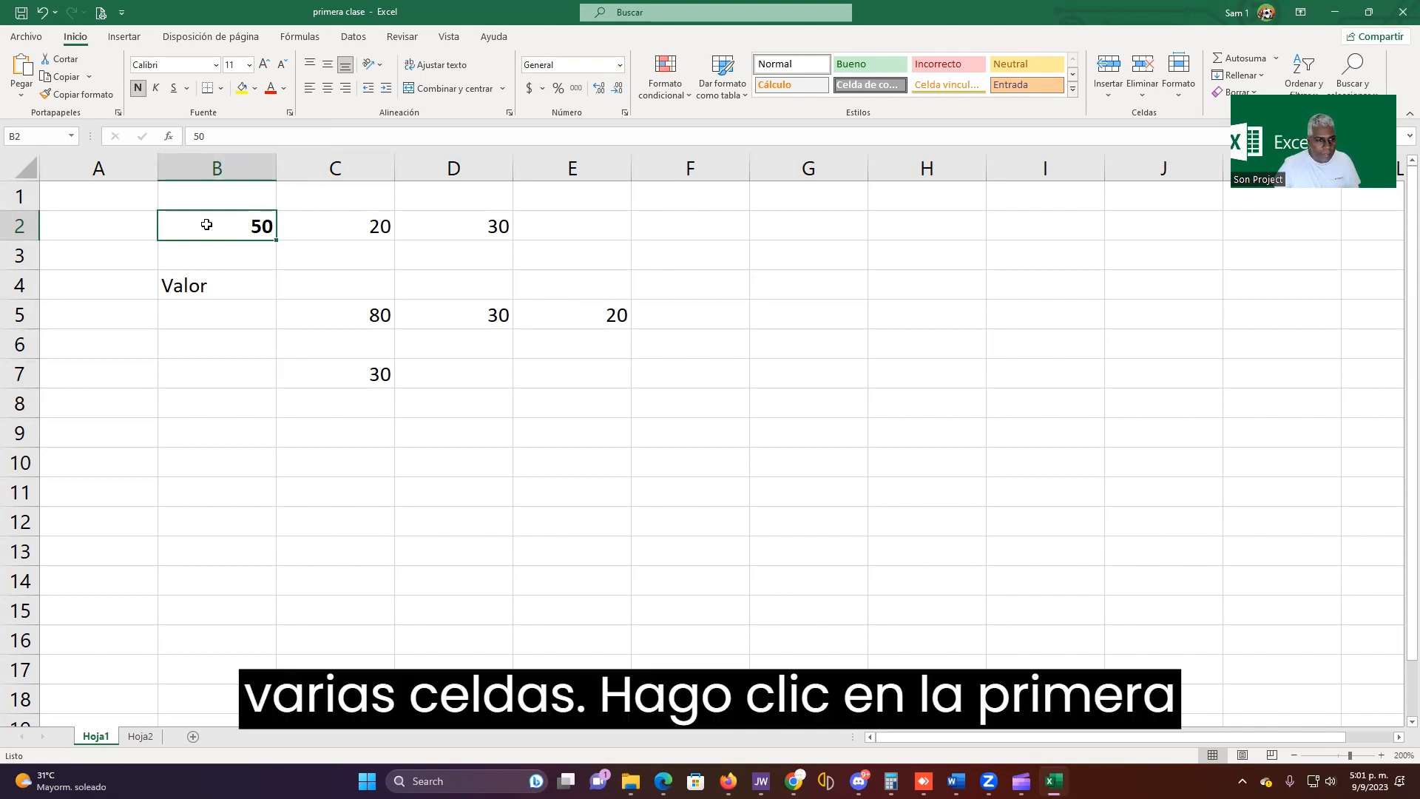
Format cells B2:D2 as bold, italic and underlined.
drag(207, 224, 486, 222)
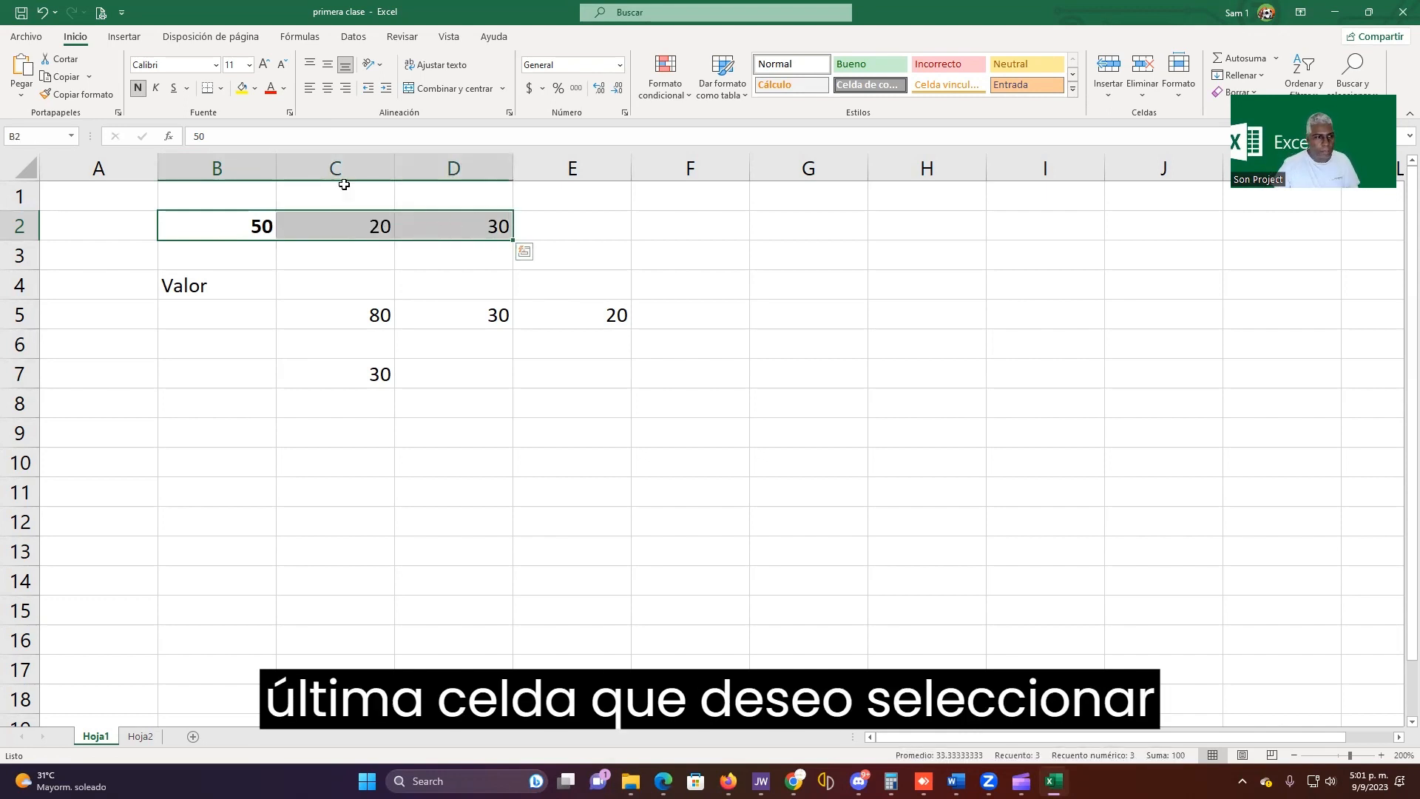
click(139, 91)
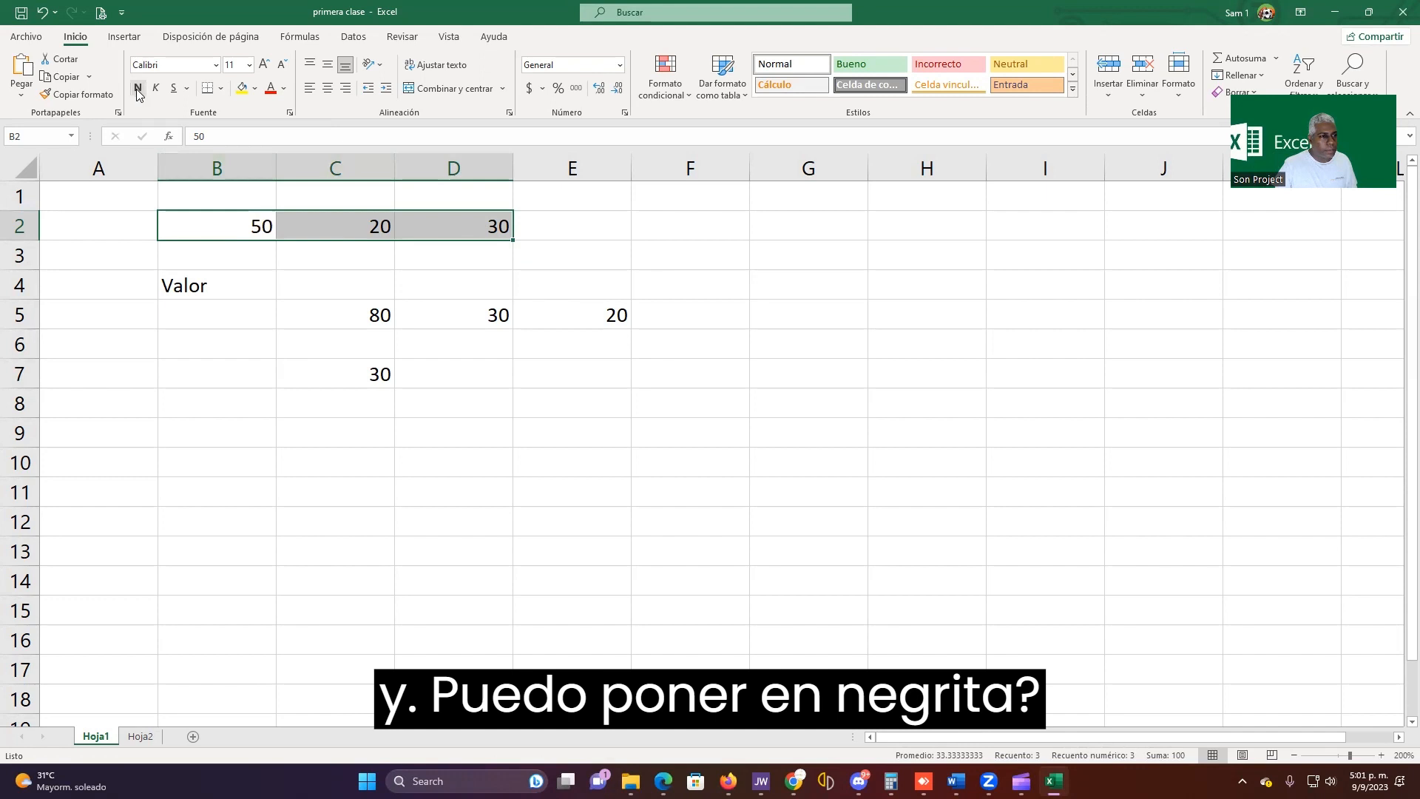
click(138, 90)
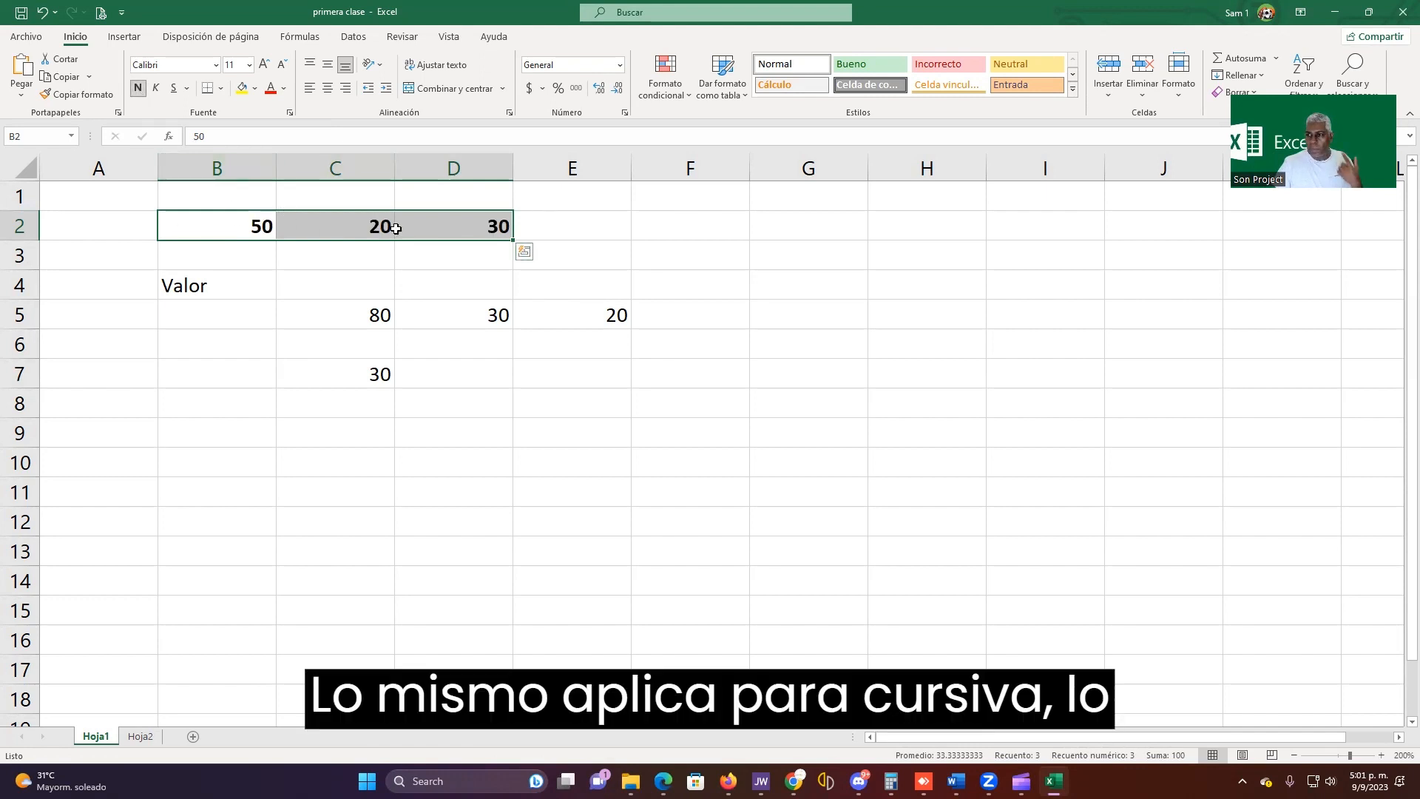
click(155, 90)
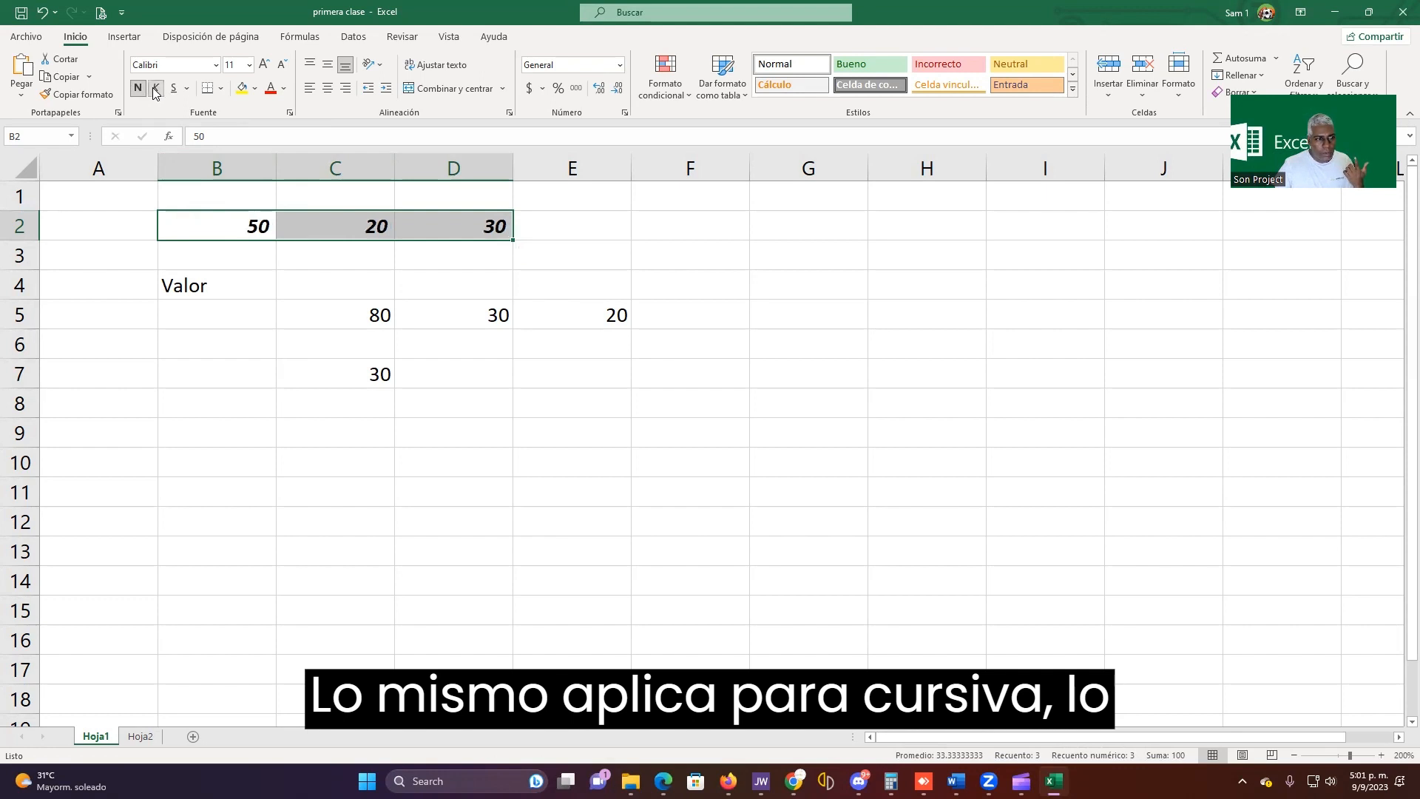
click(172, 89)
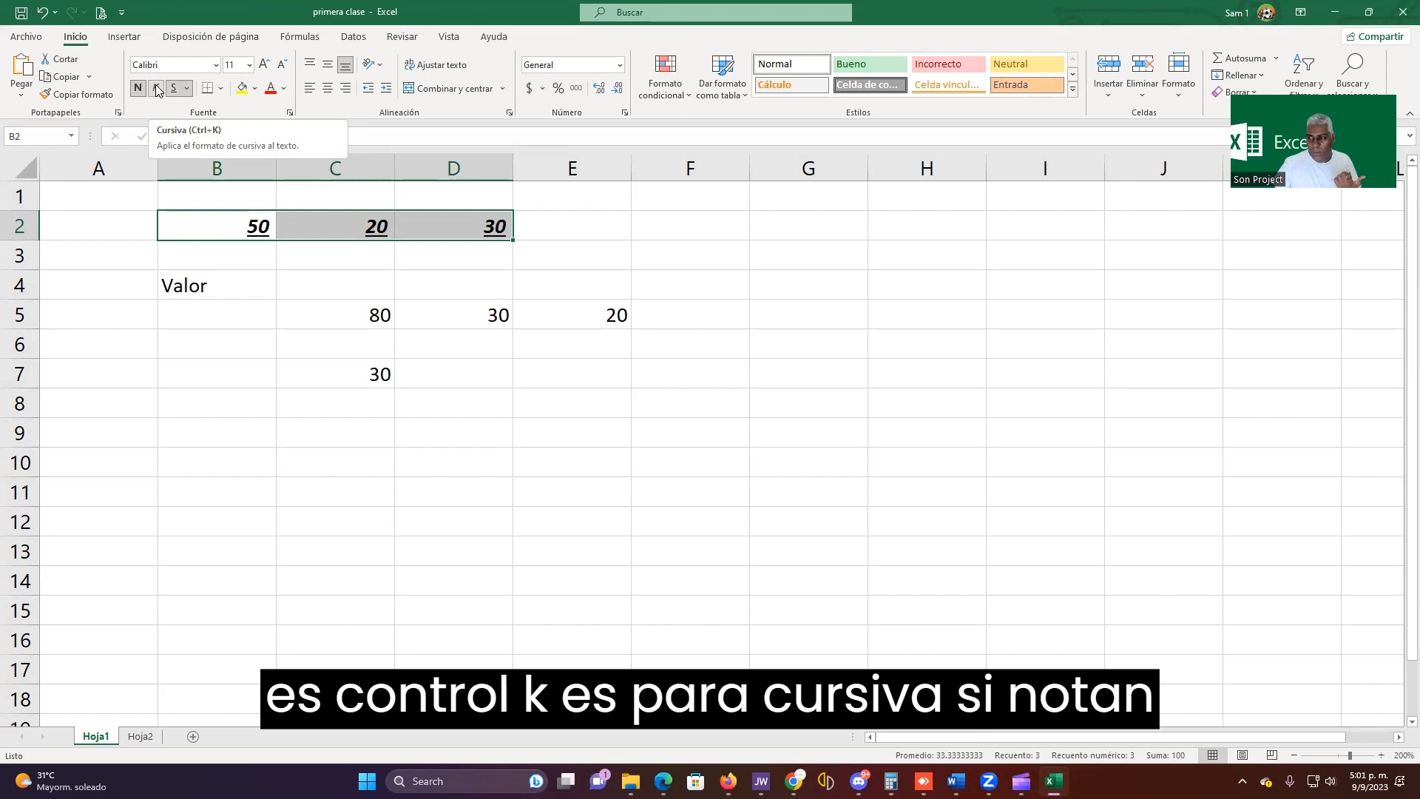
Remove the underline, italic and bold formatting from cells B2:D2.
click(174, 89)
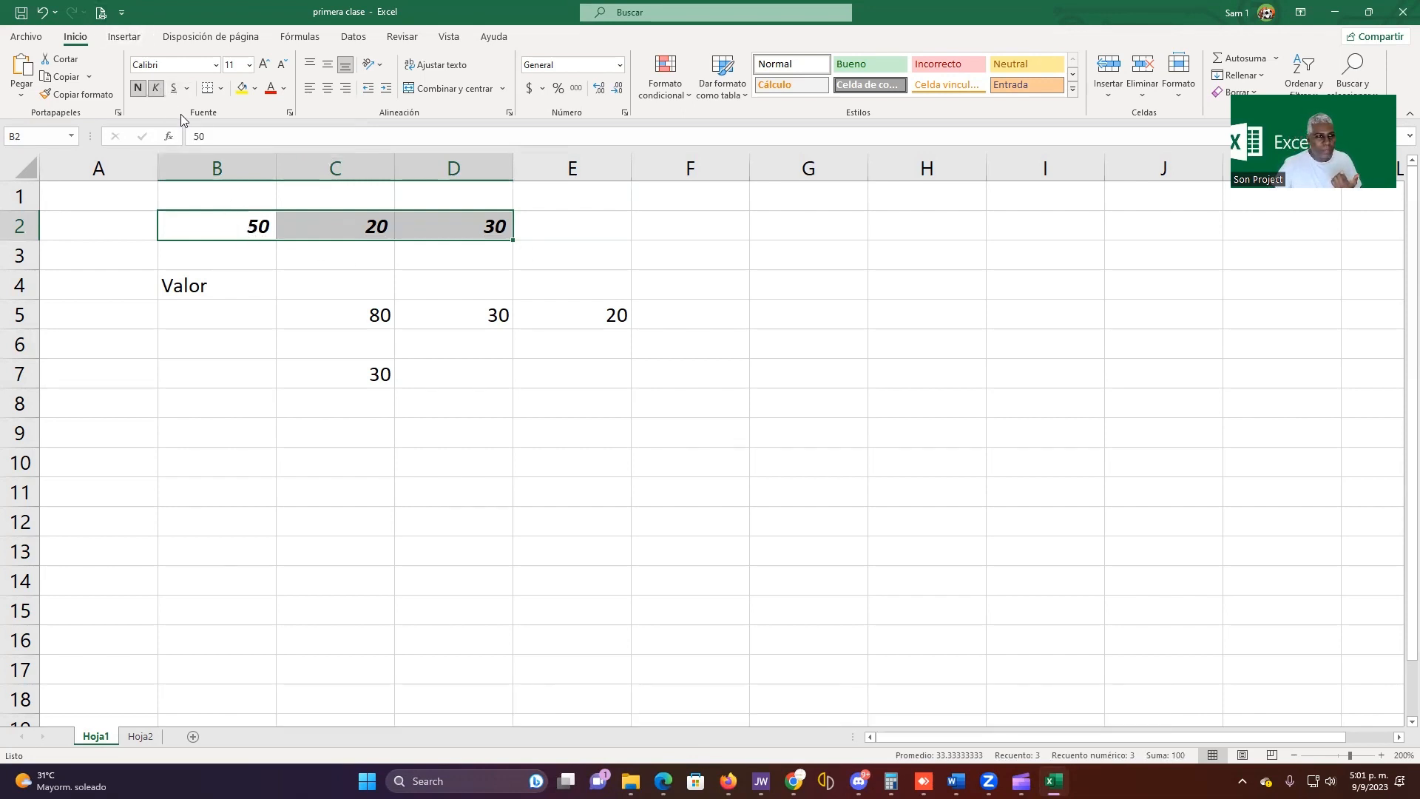
click(156, 88)
click(157, 89)
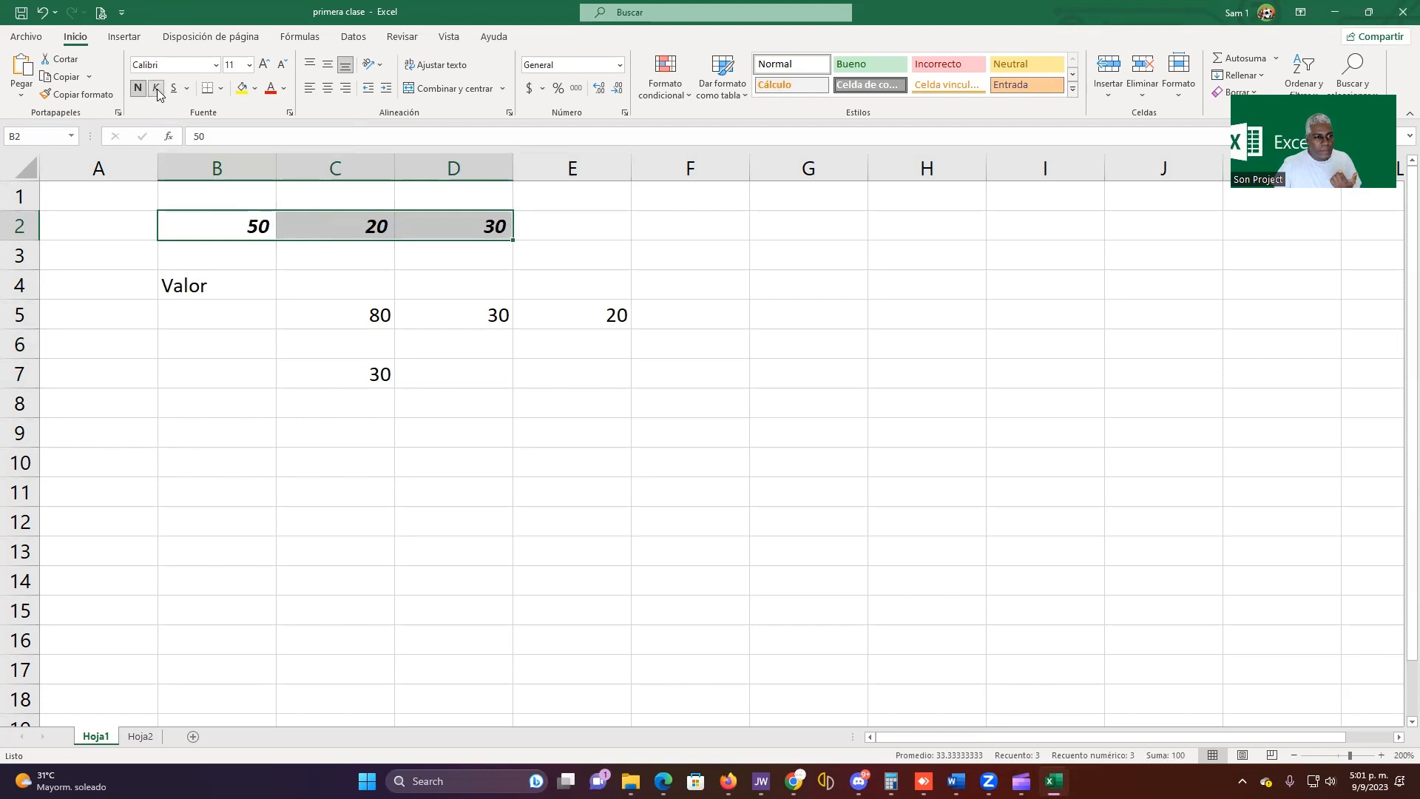
click(157, 89)
click(157, 89)
click(157, 90)
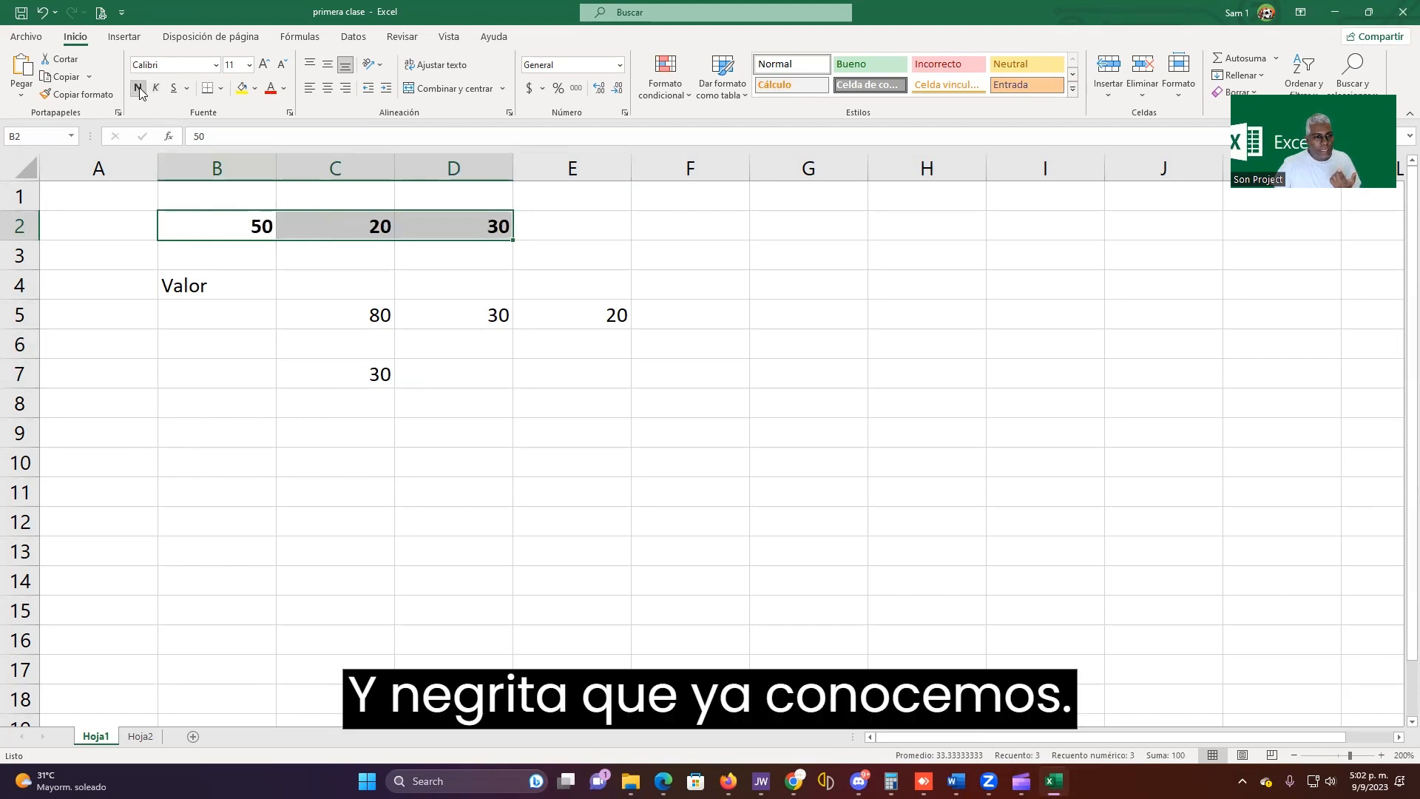
click(140, 91)
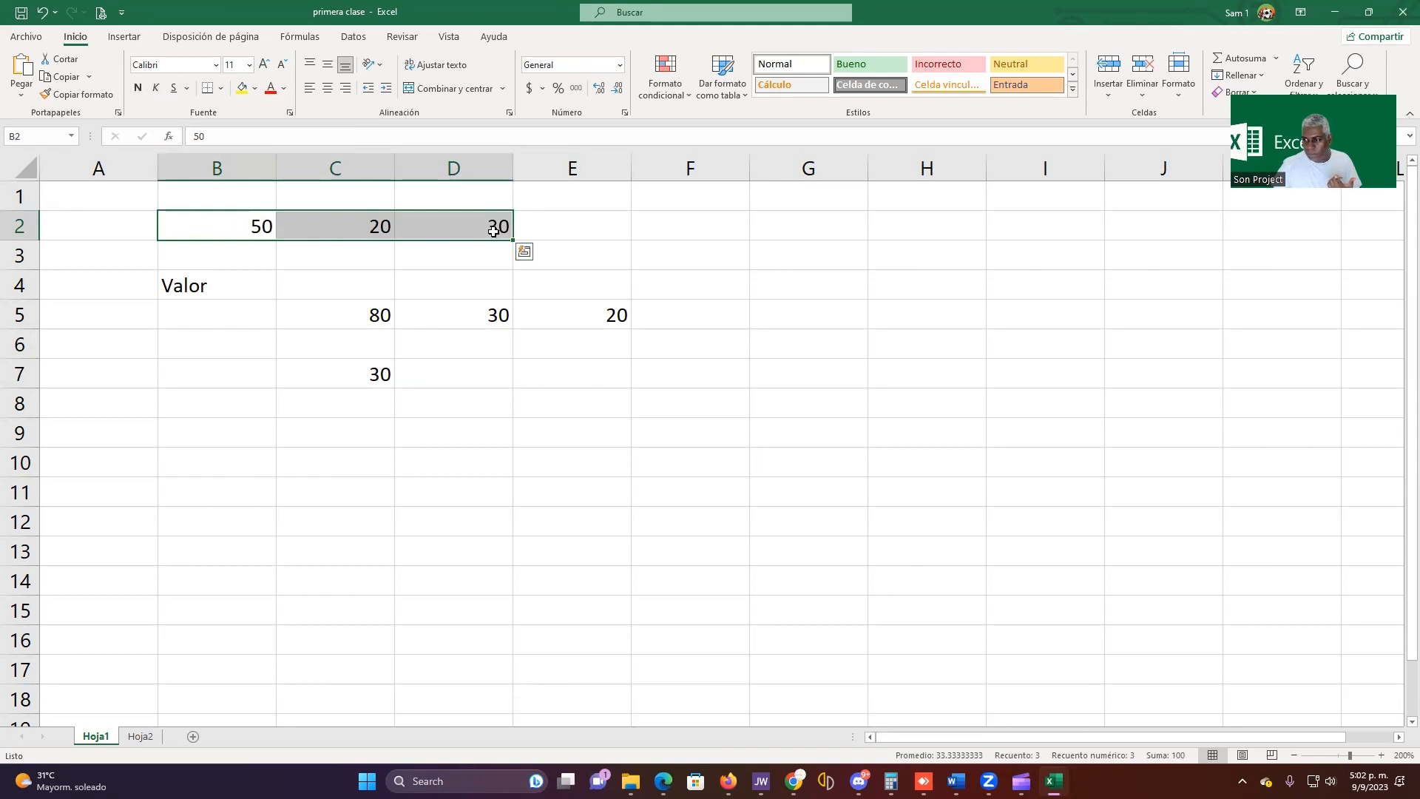
Color the numbers in cells B2:D2 red and replace that with a dark blue theme color.
click(271, 94)
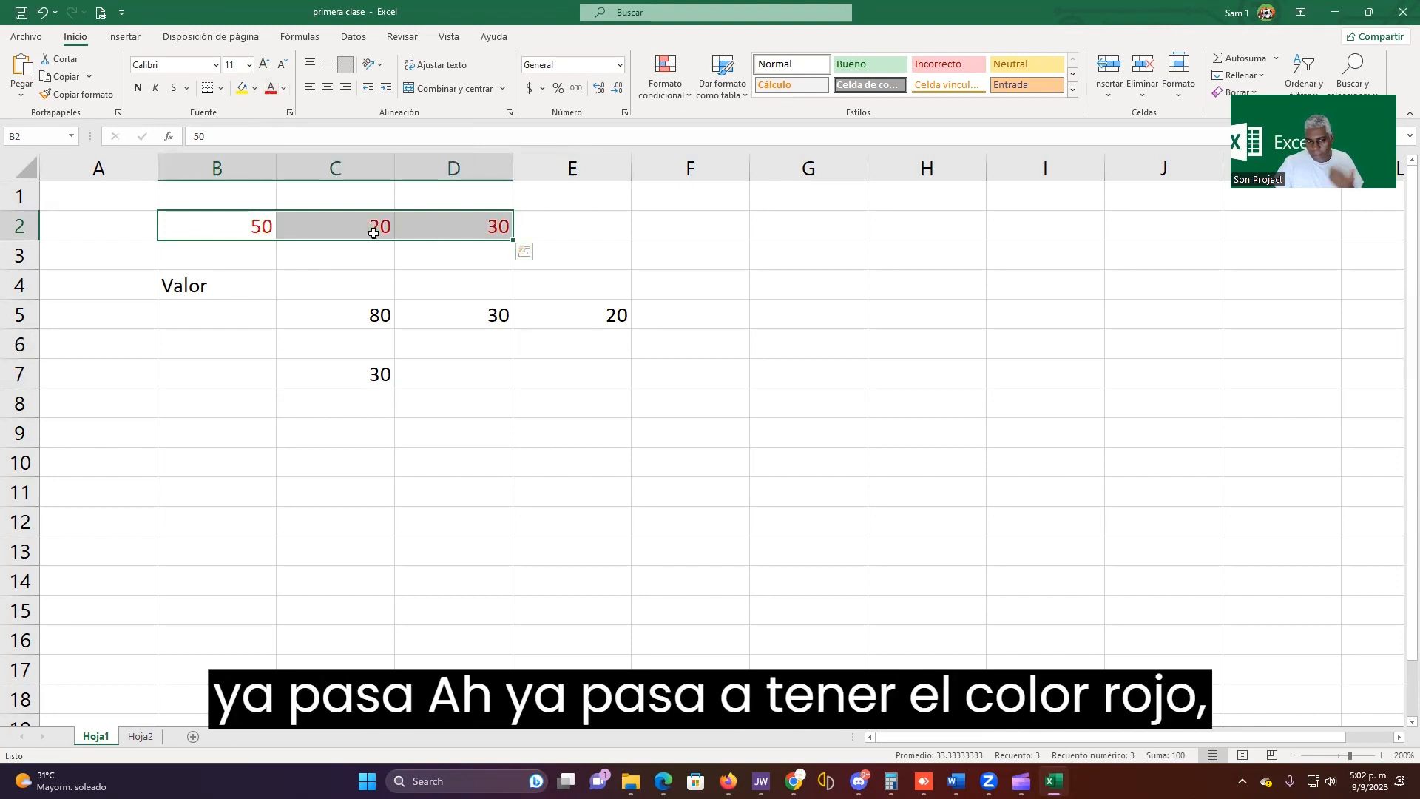
click(283, 94)
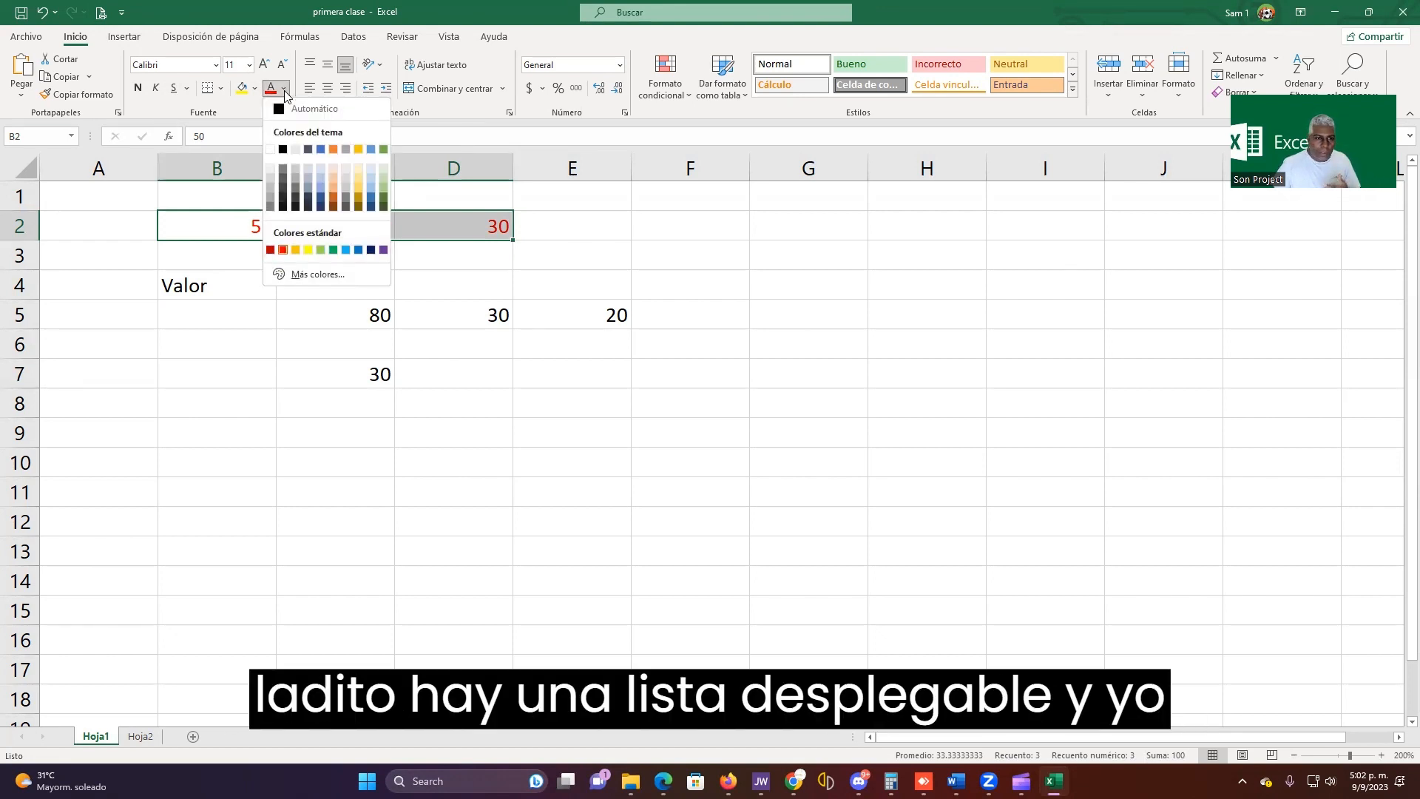
click(319, 199)
click(317, 267)
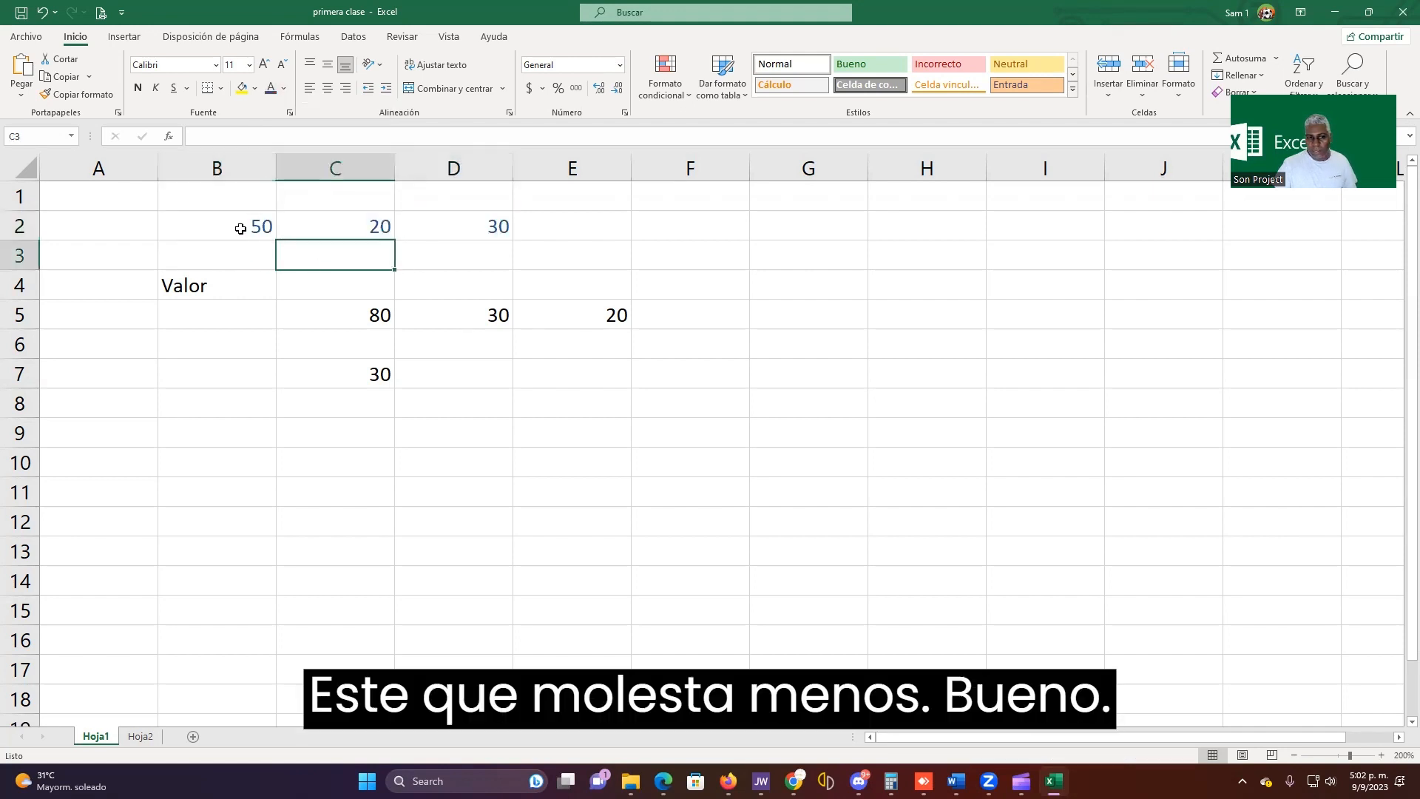
Set the font size of cells B2:D2 to 24 and enlarge it gradually to 48.
drag(244, 225, 466, 218)
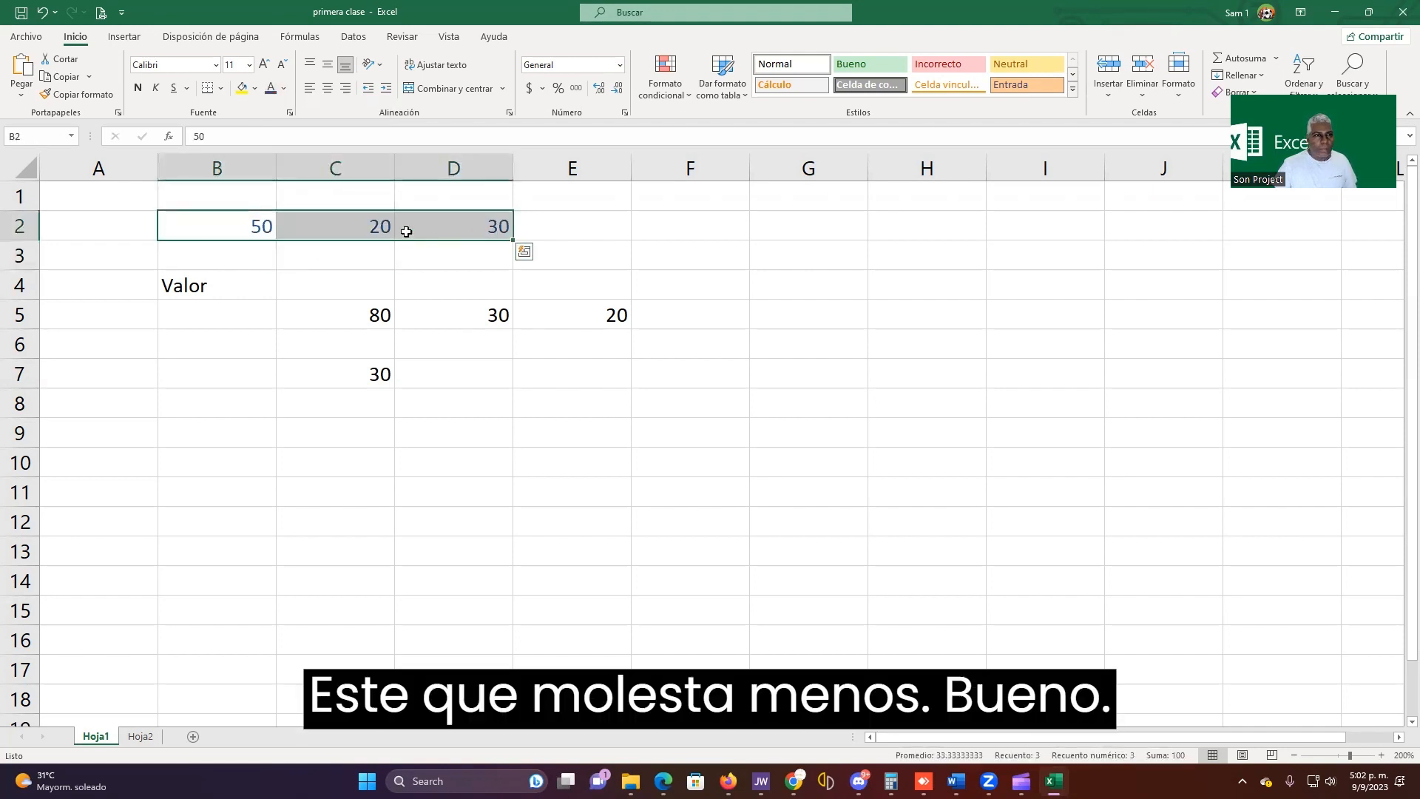
click(250, 66)
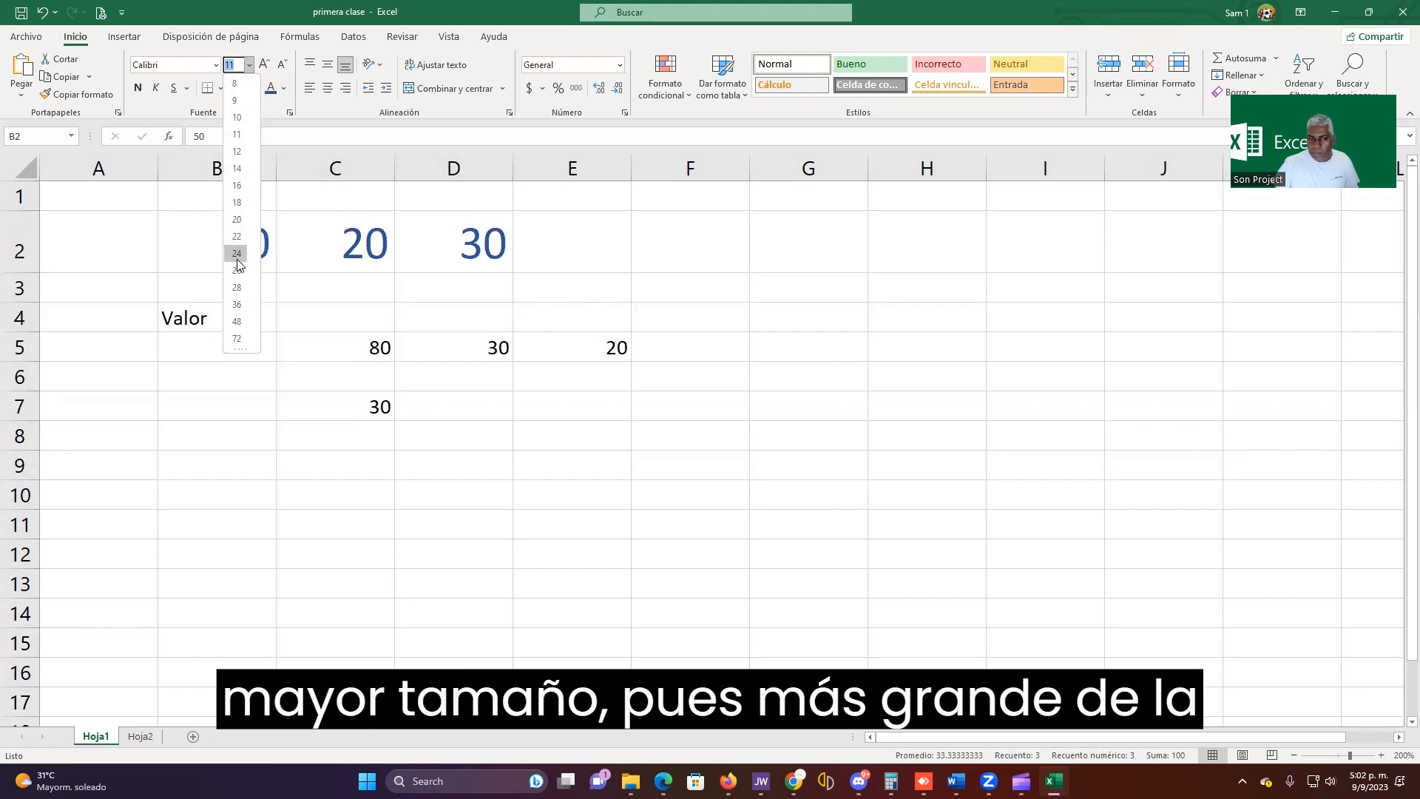
click(237, 257)
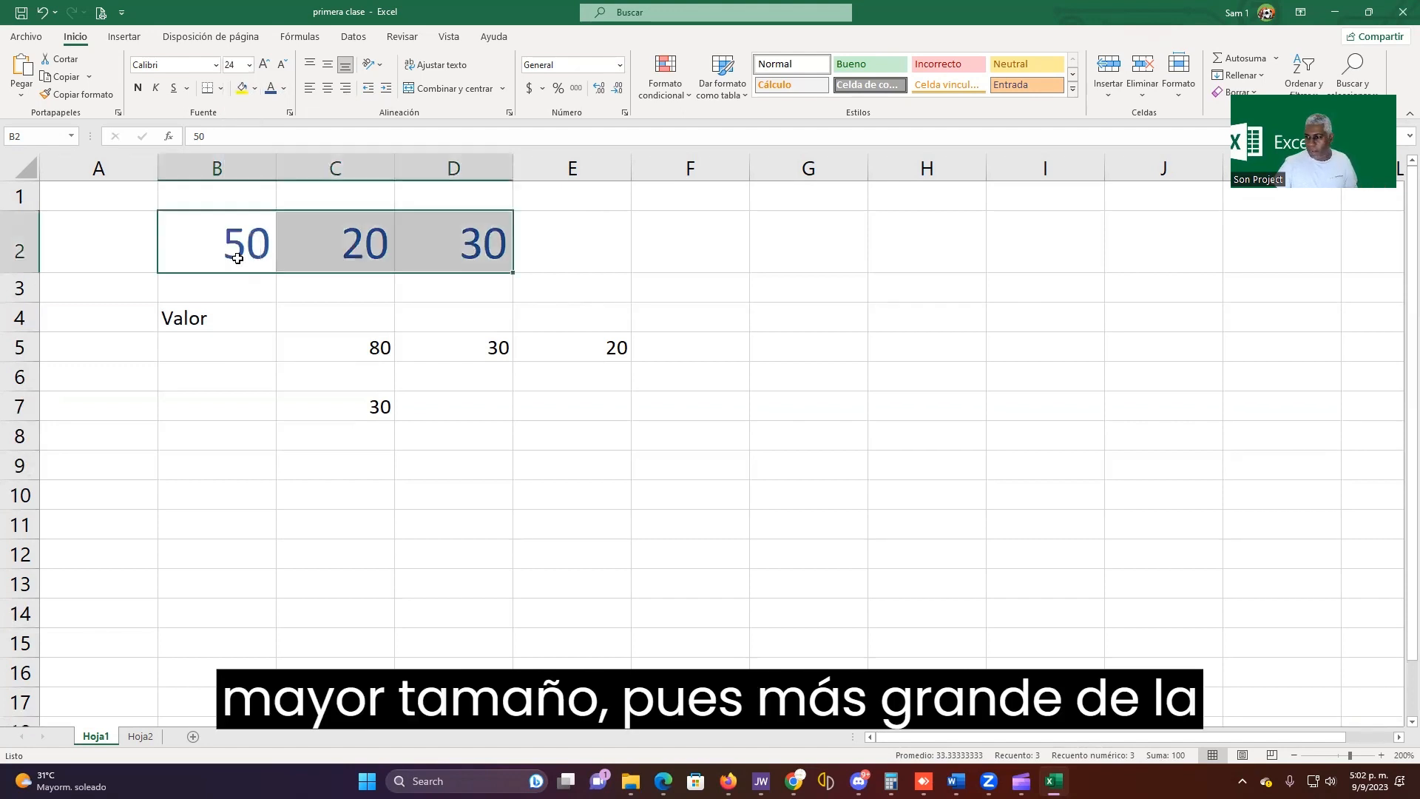
click(264, 65)
click(264, 65)
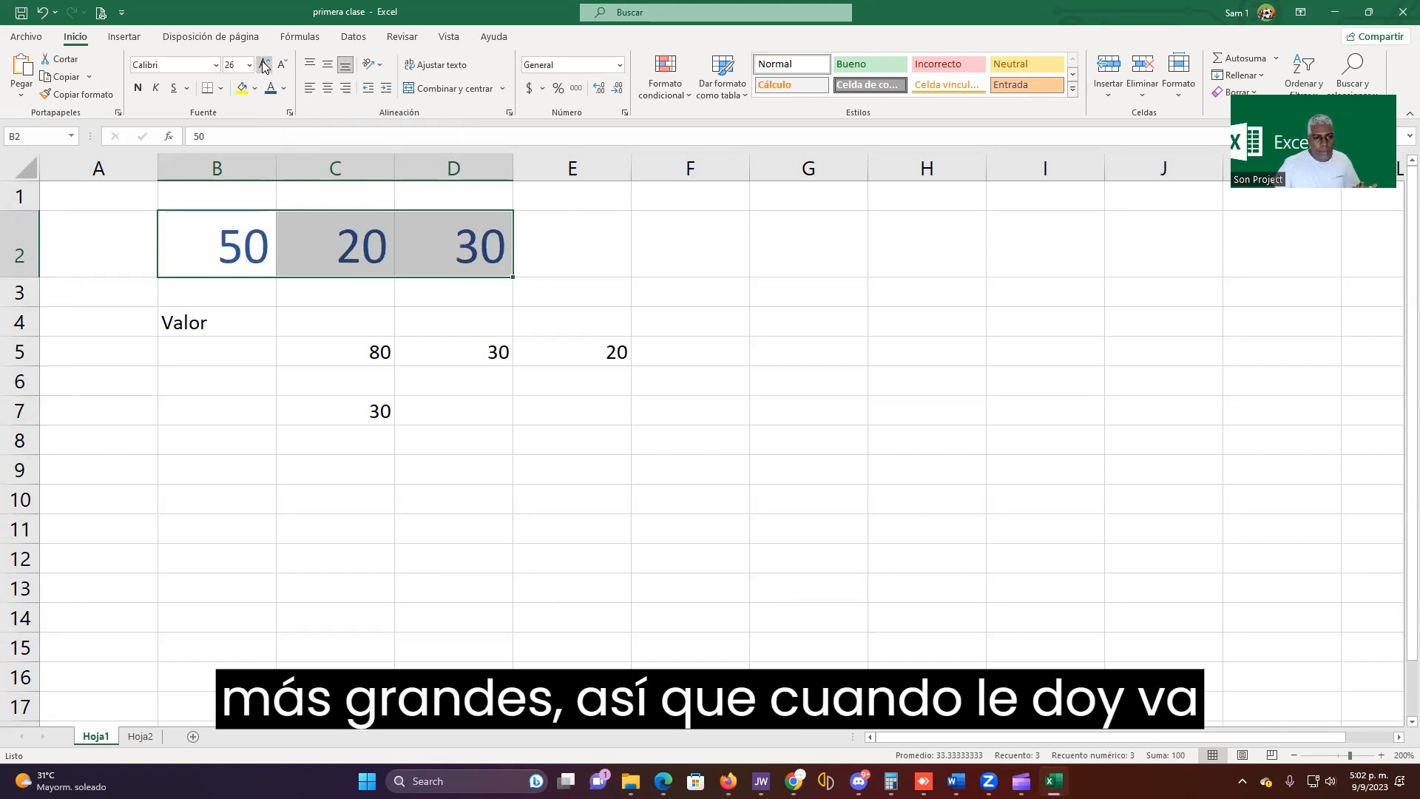
click(264, 65)
click(264, 65)
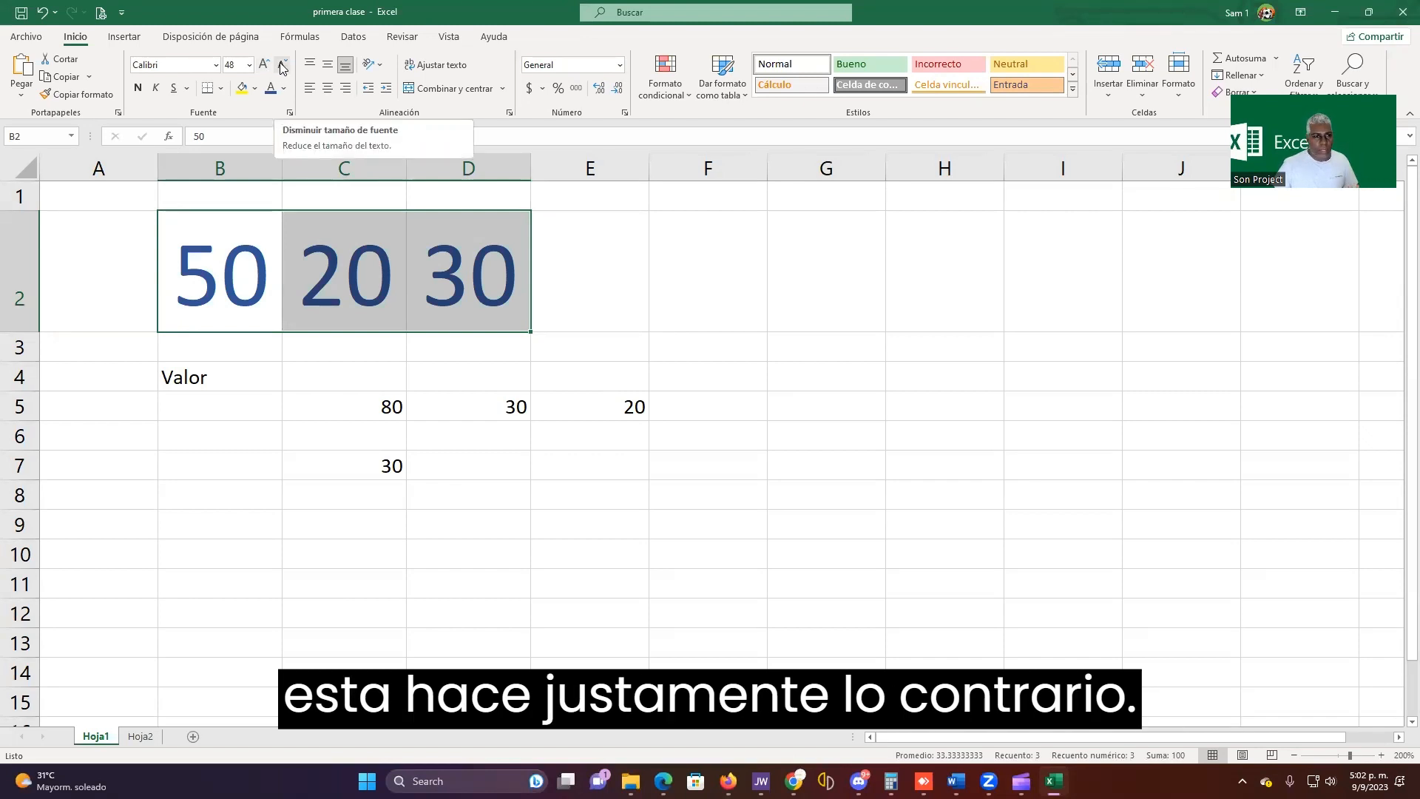
Reduce the font size of the numbers in cells B2:D2 gradually to 20.
click(283, 66)
click(283, 66)
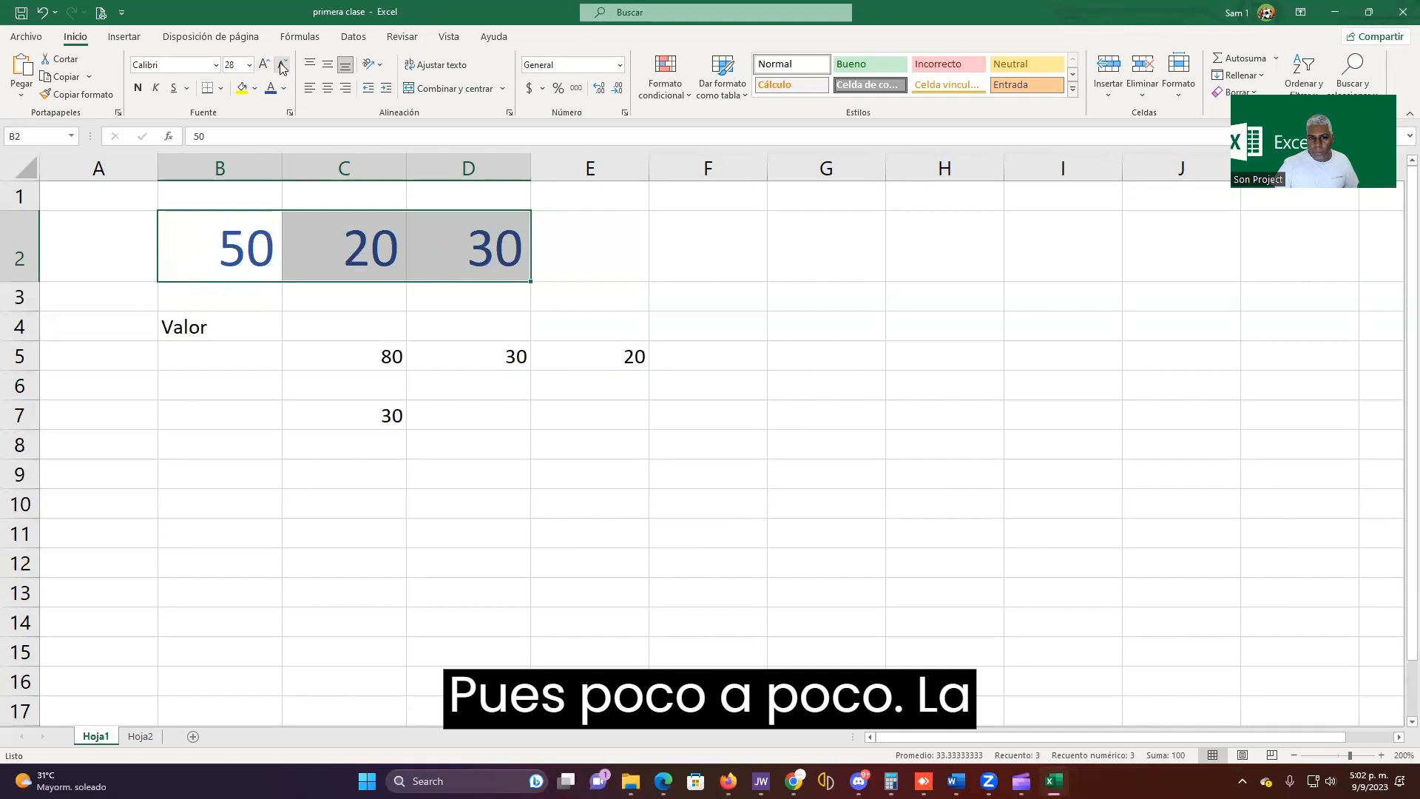
click(284, 66)
click(284, 65)
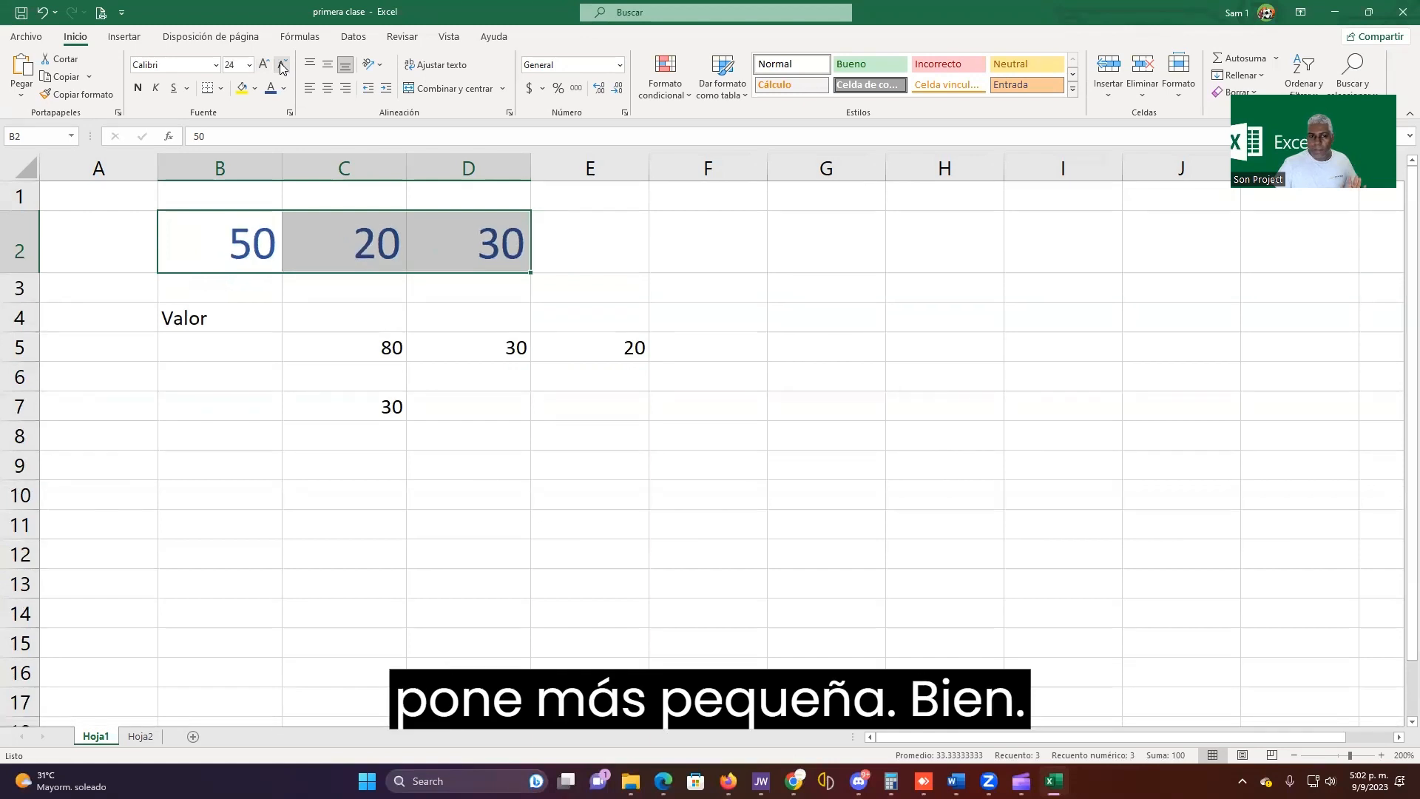
click(284, 66)
click(284, 66)
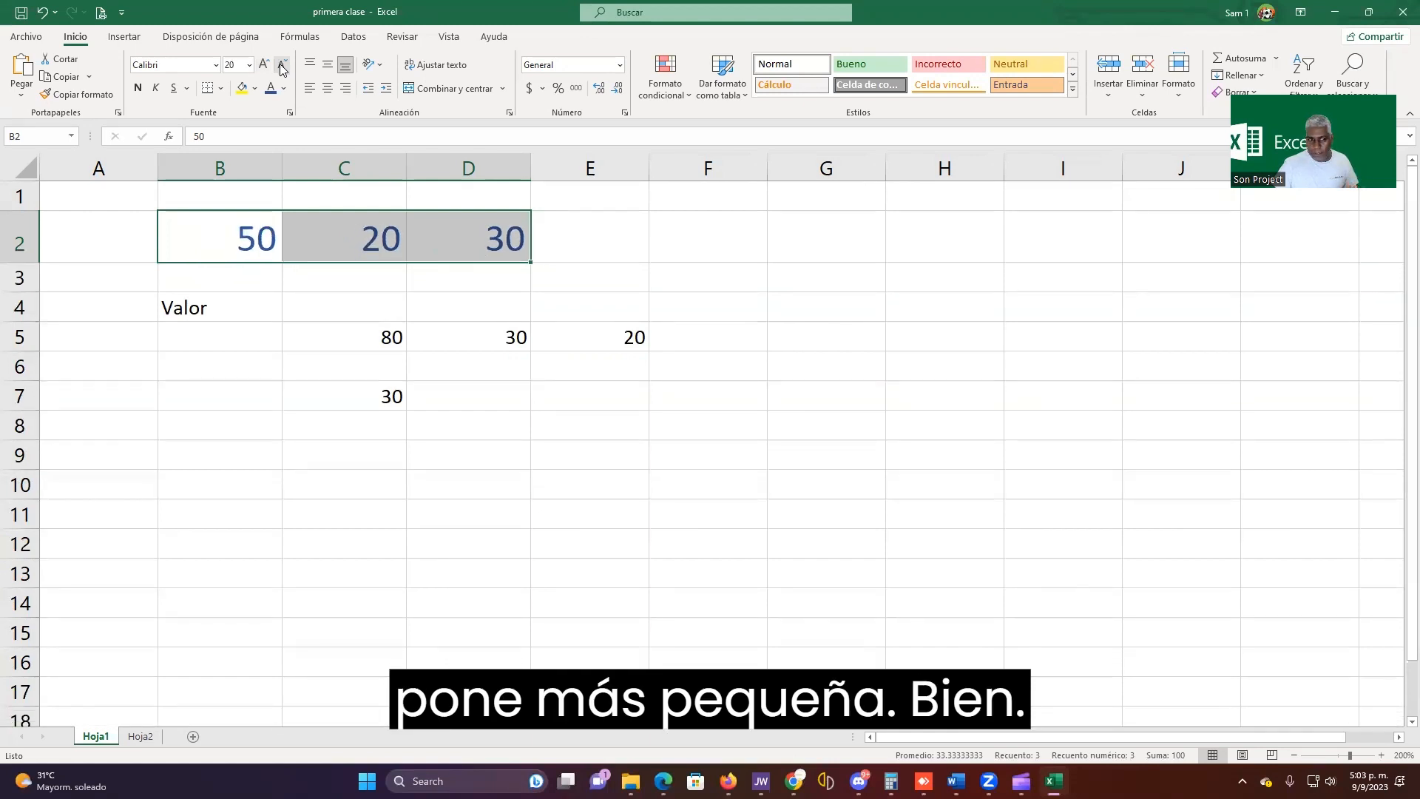
Fill cells B2:D2 with yellow and replace that fill with a dark orange theme color.
click(242, 88)
click(386, 298)
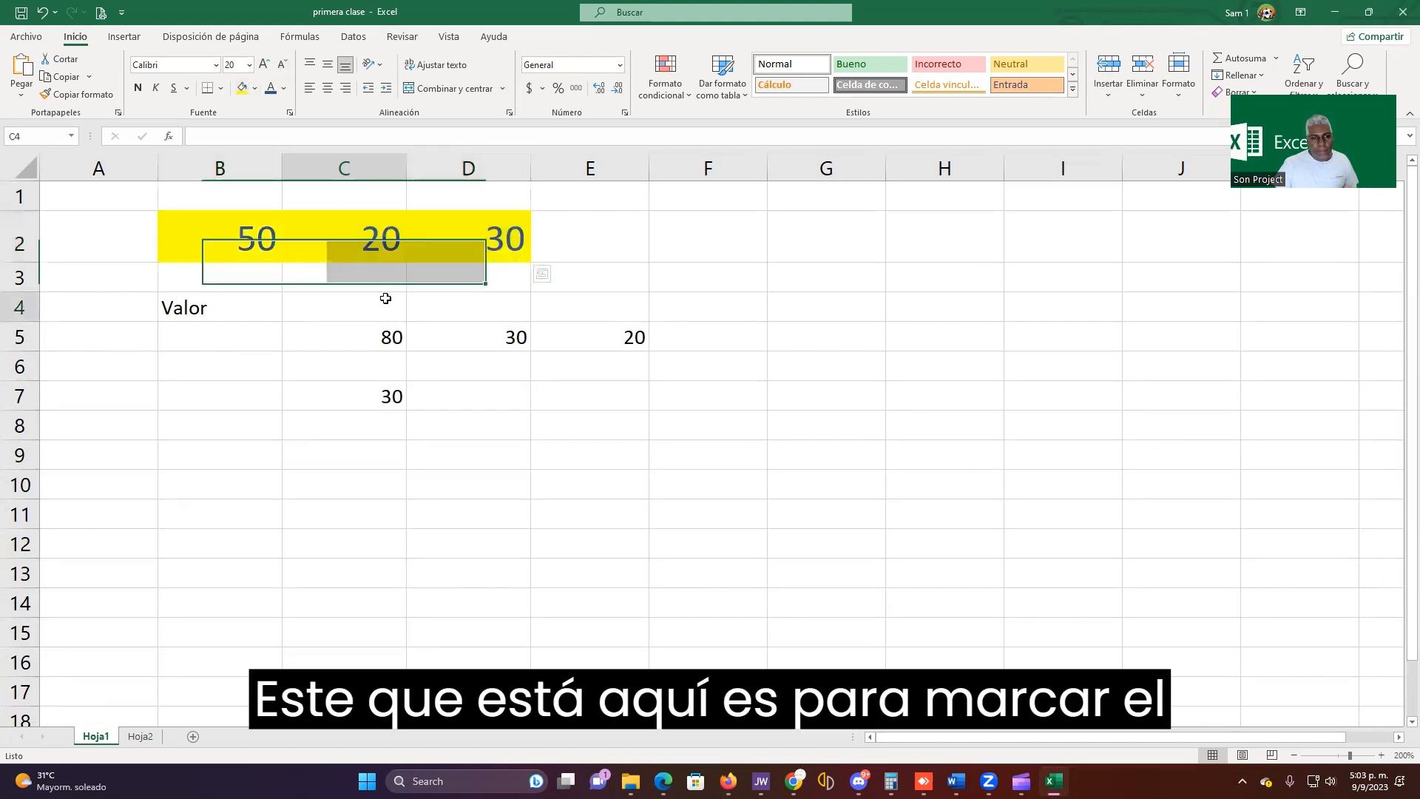
drag(234, 238, 503, 238)
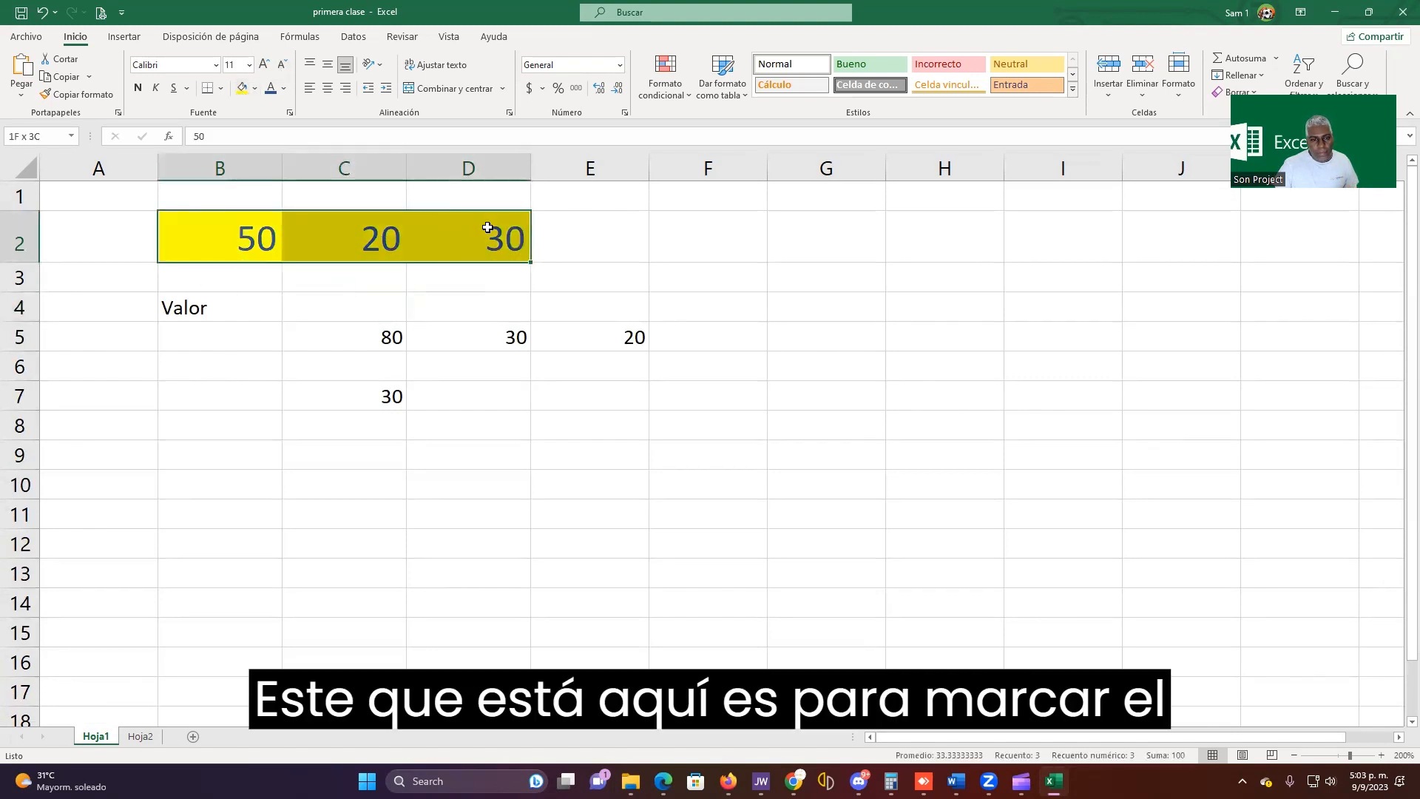
click(254, 88)
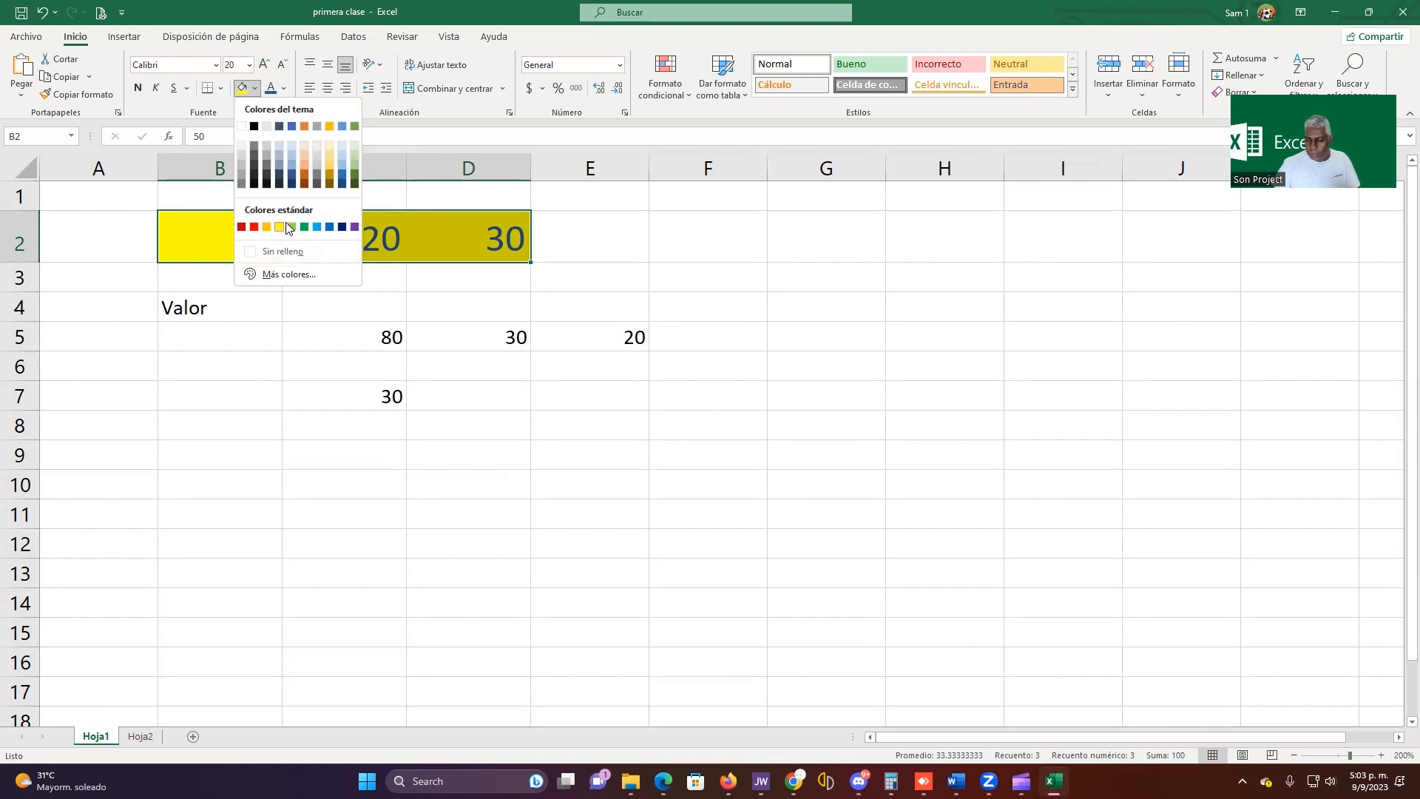
click(305, 180)
Change the background fill of cells B2:D2 to a light blue theme color.
drag(277, 248, 472, 239)
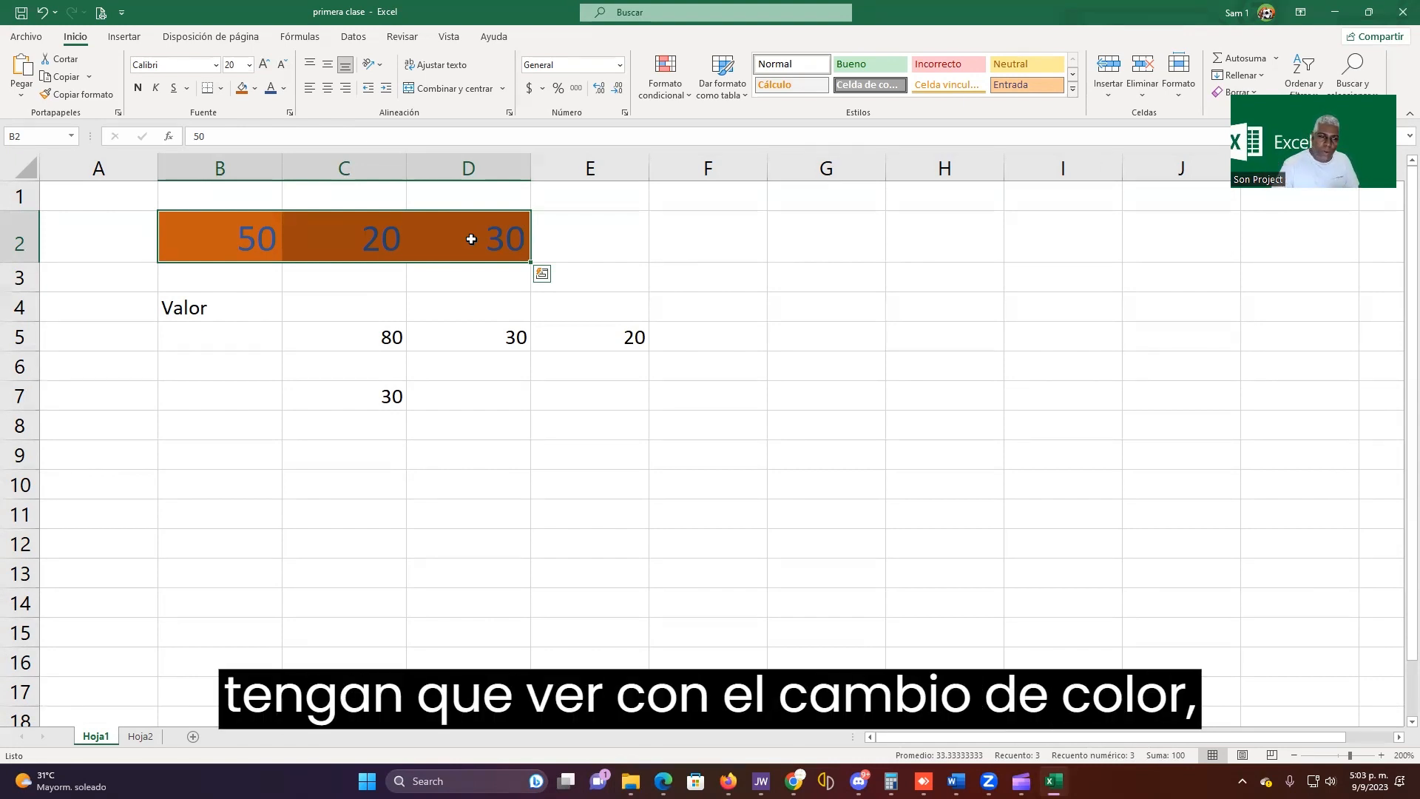
click(253, 89)
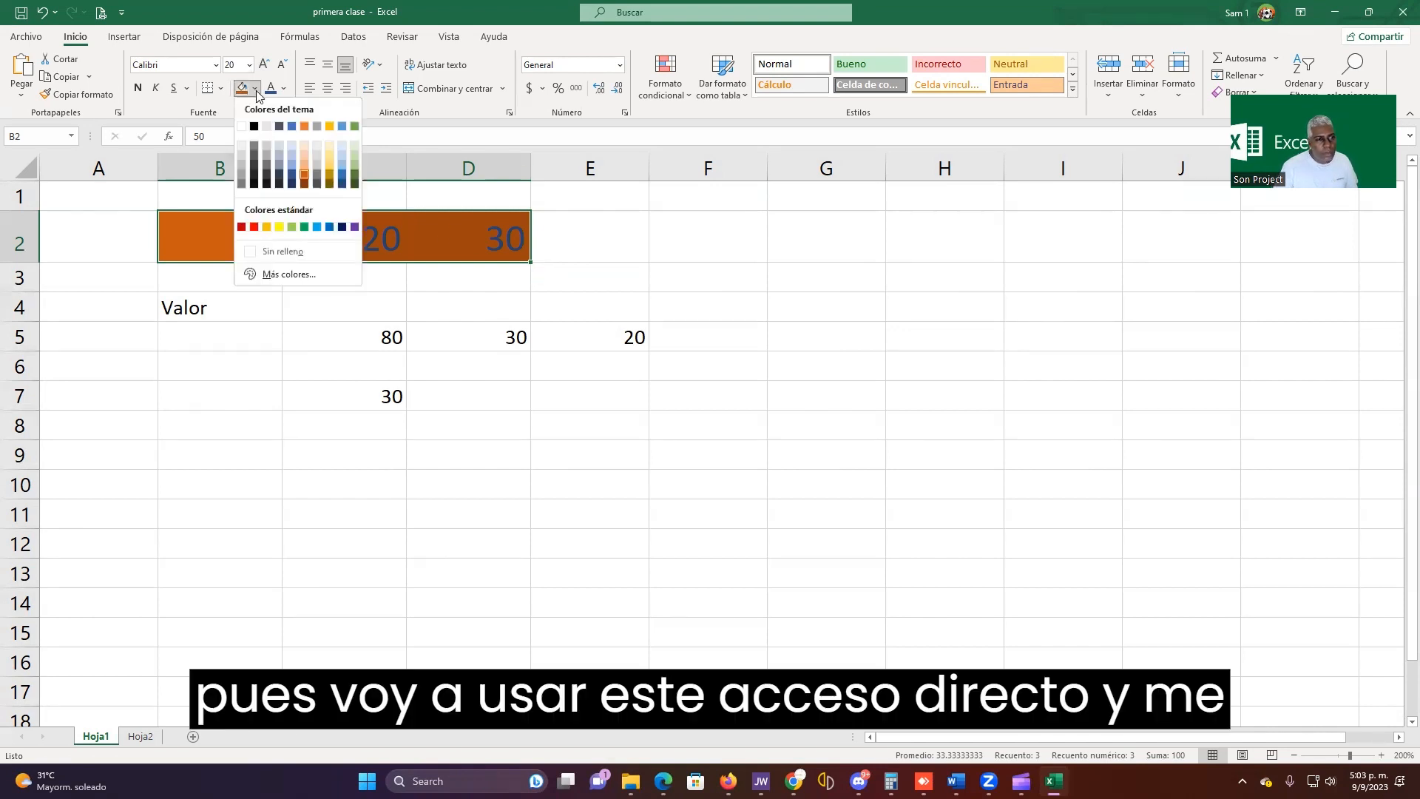
click(293, 158)
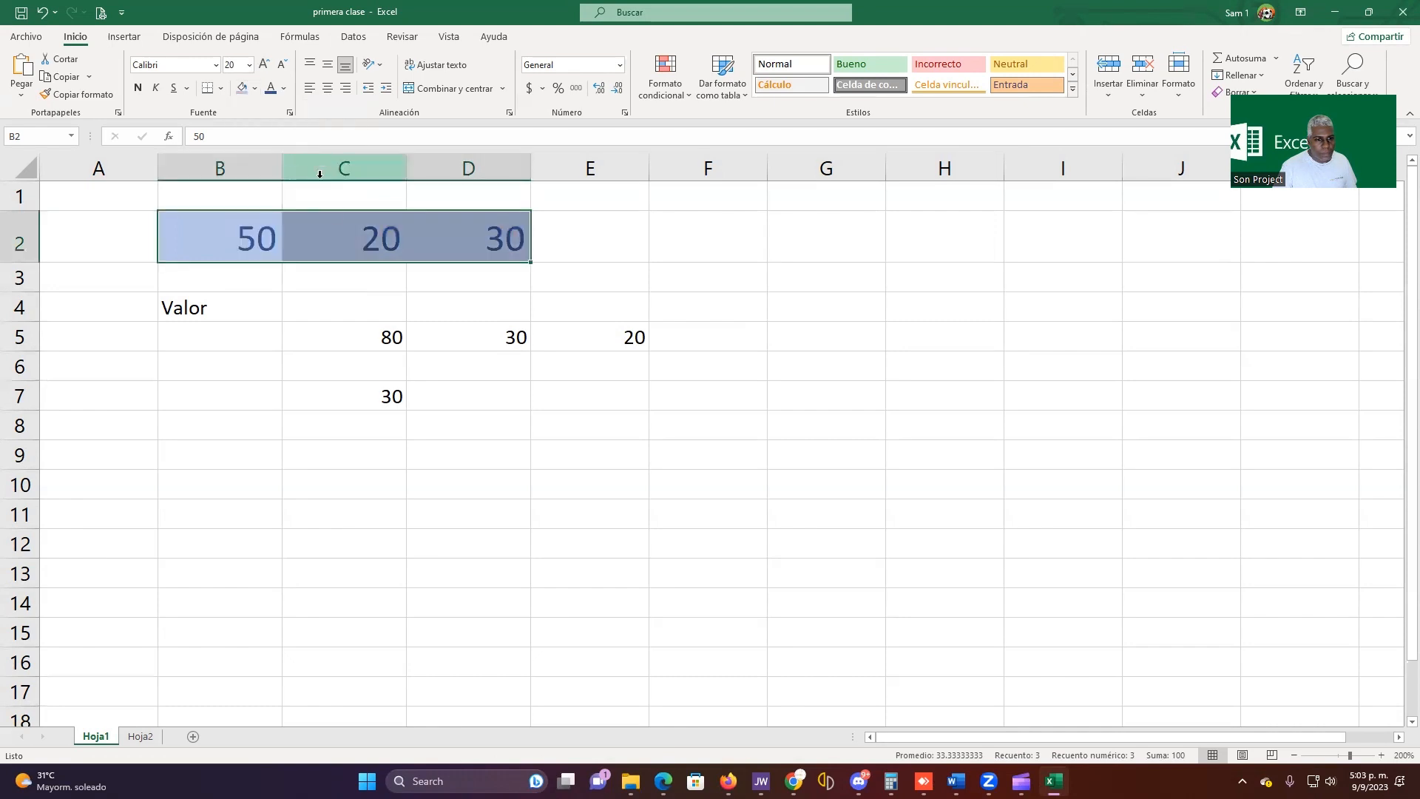
Examine the border types available for the selected cells B2:D2 without applying one.
click(250, 319)
drag(222, 243, 497, 240)
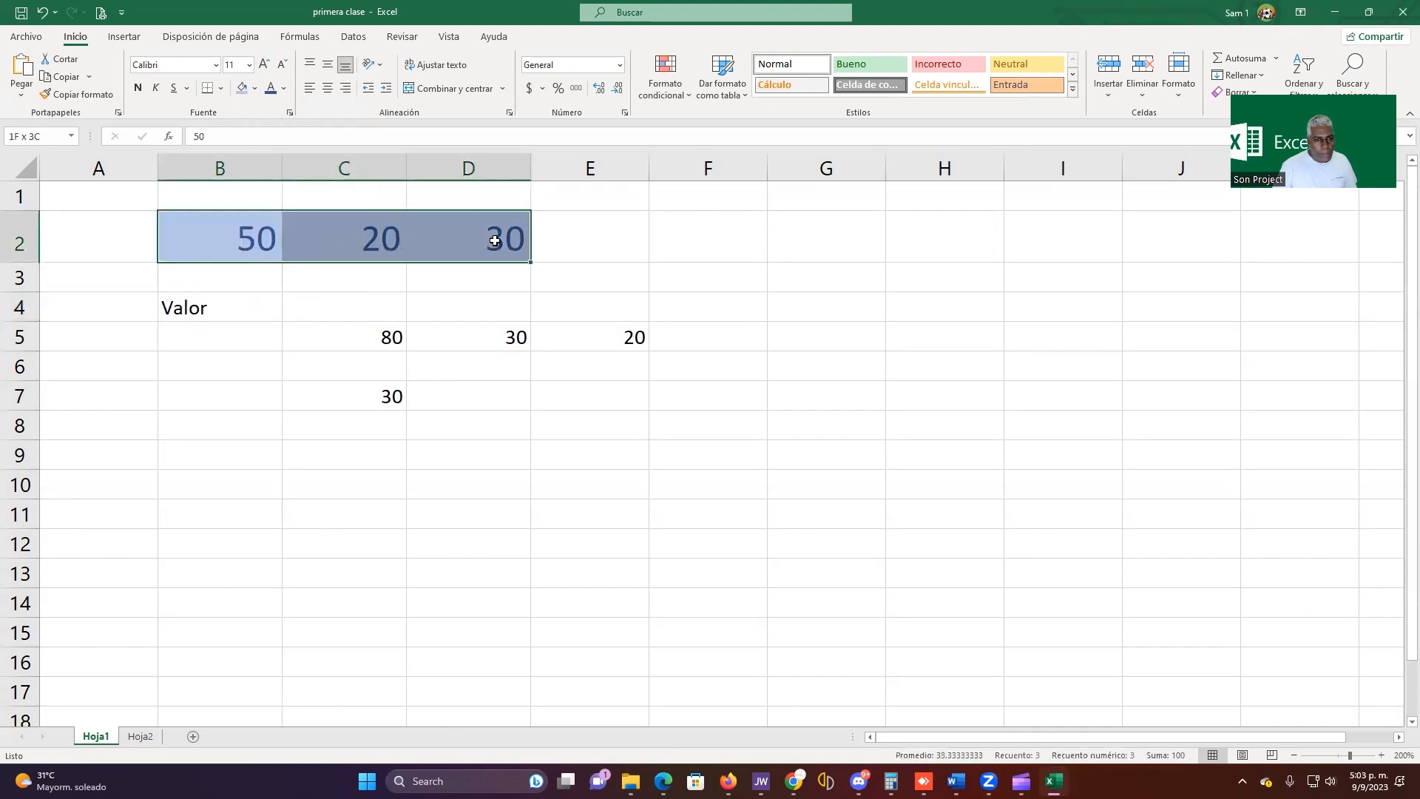
click(346, 330)
drag(210, 242, 489, 245)
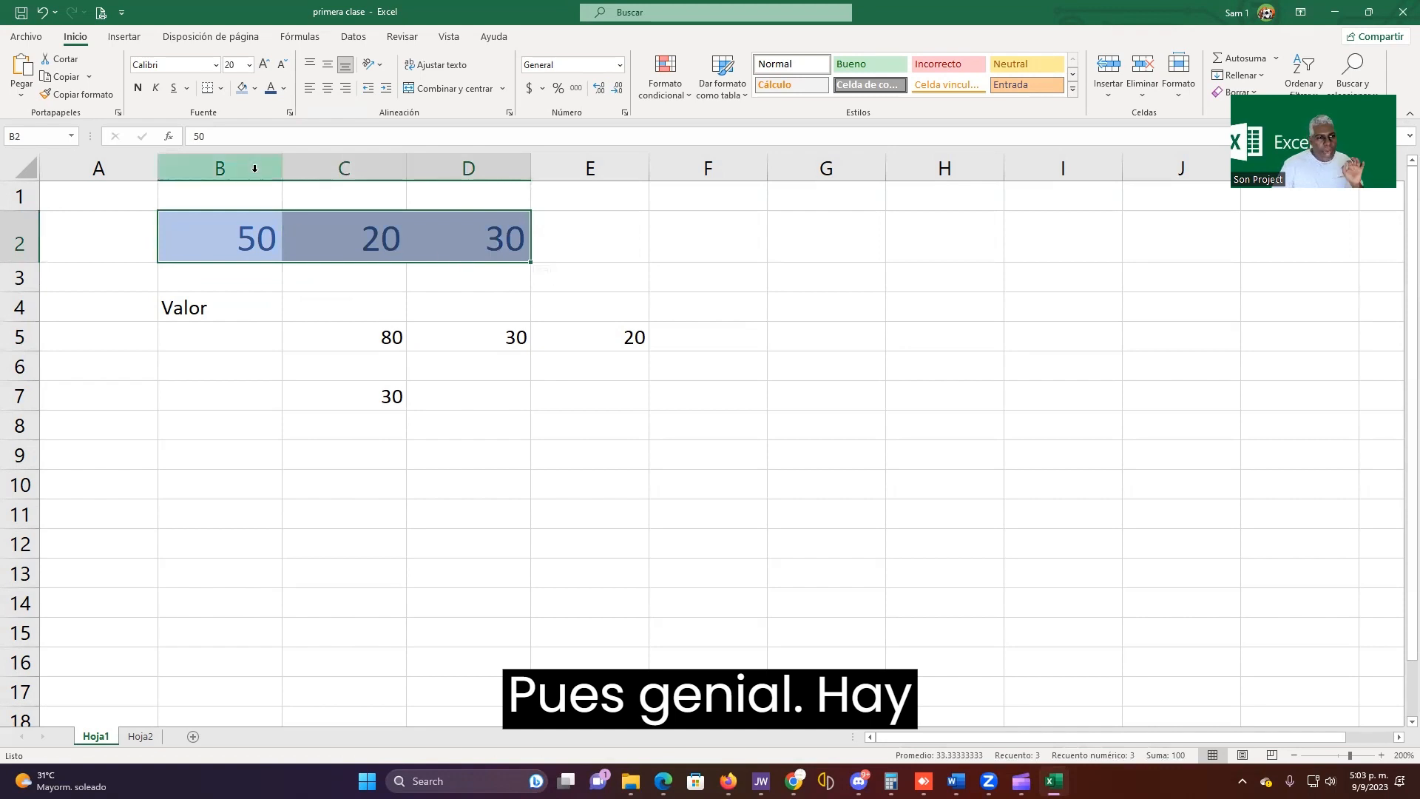
click(221, 90)
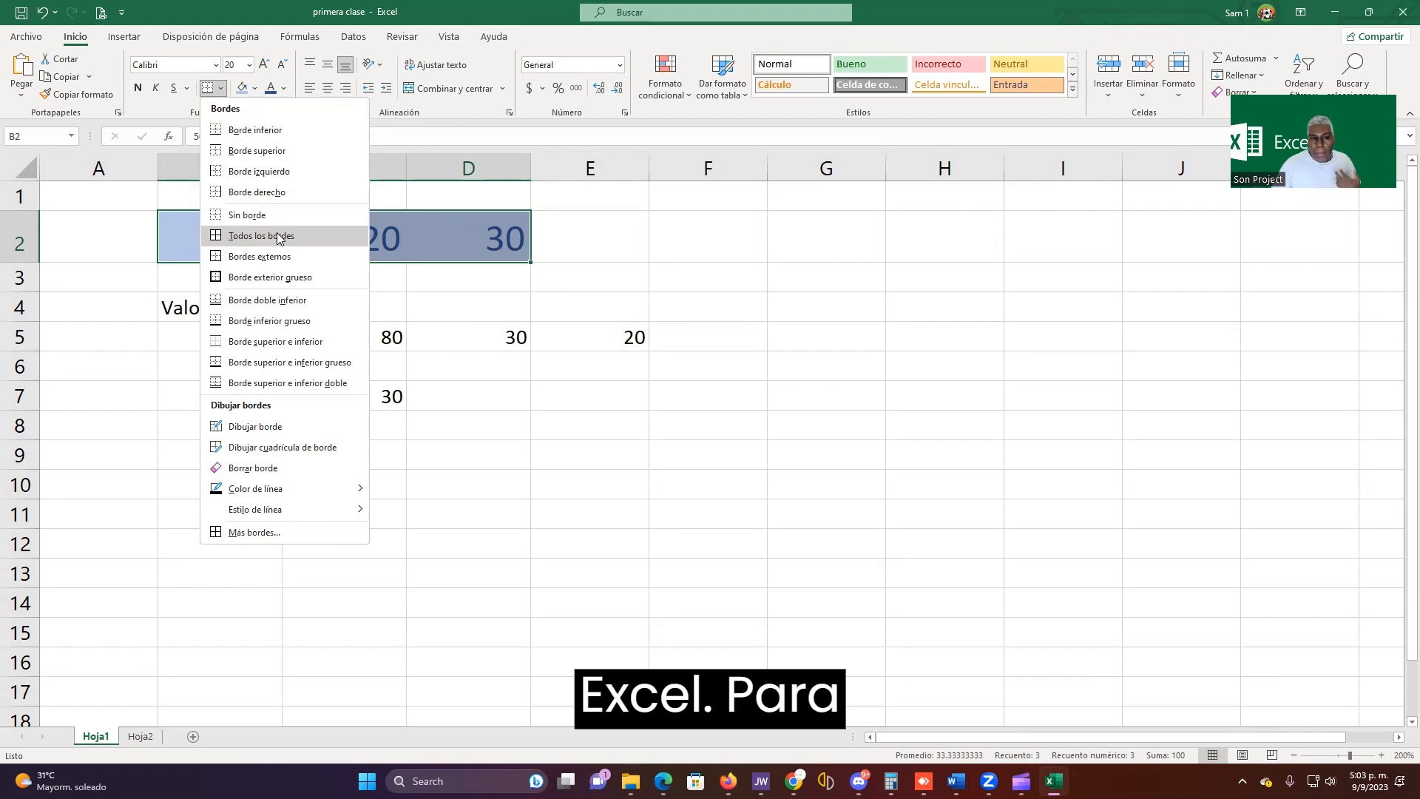
click(581, 302)
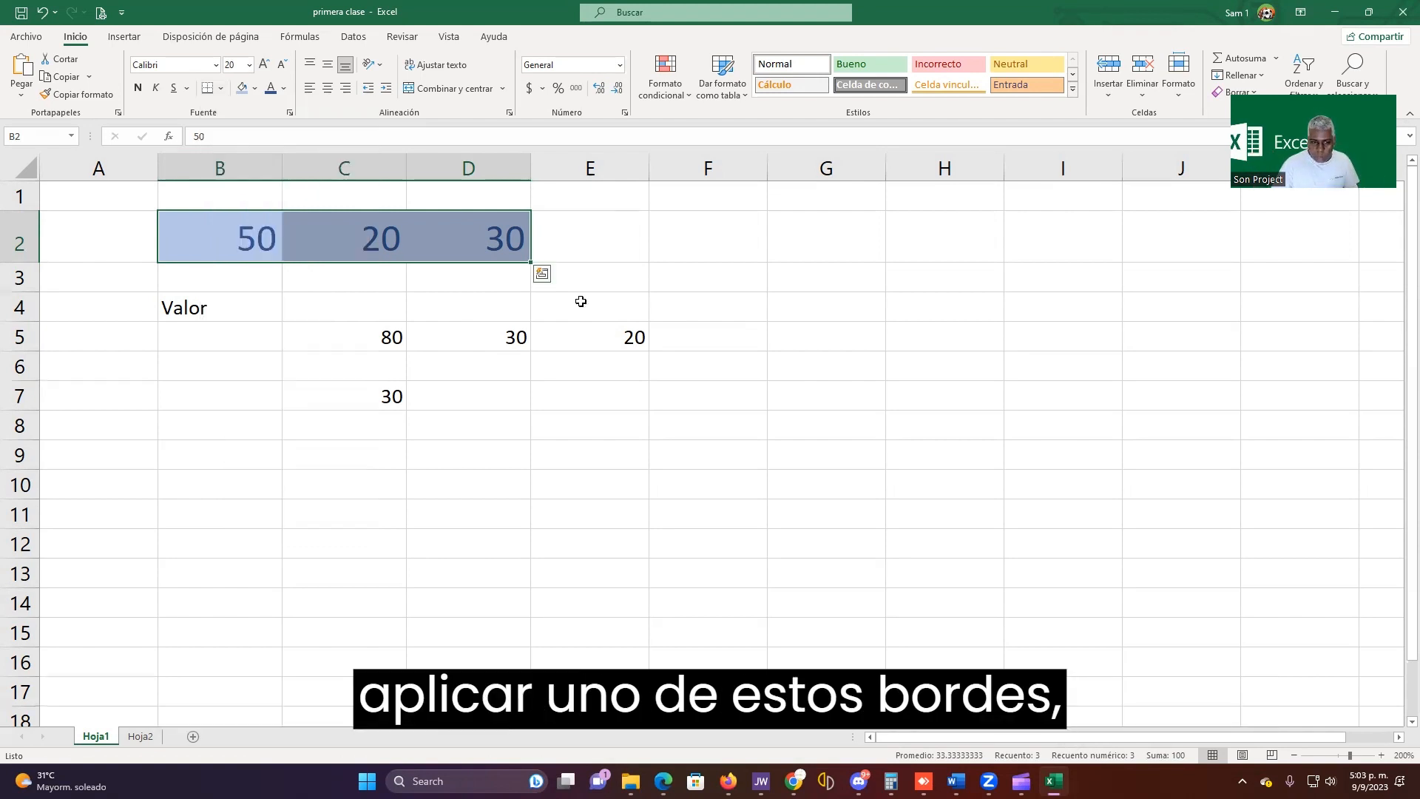
click(497, 354)
drag(220, 231, 468, 248)
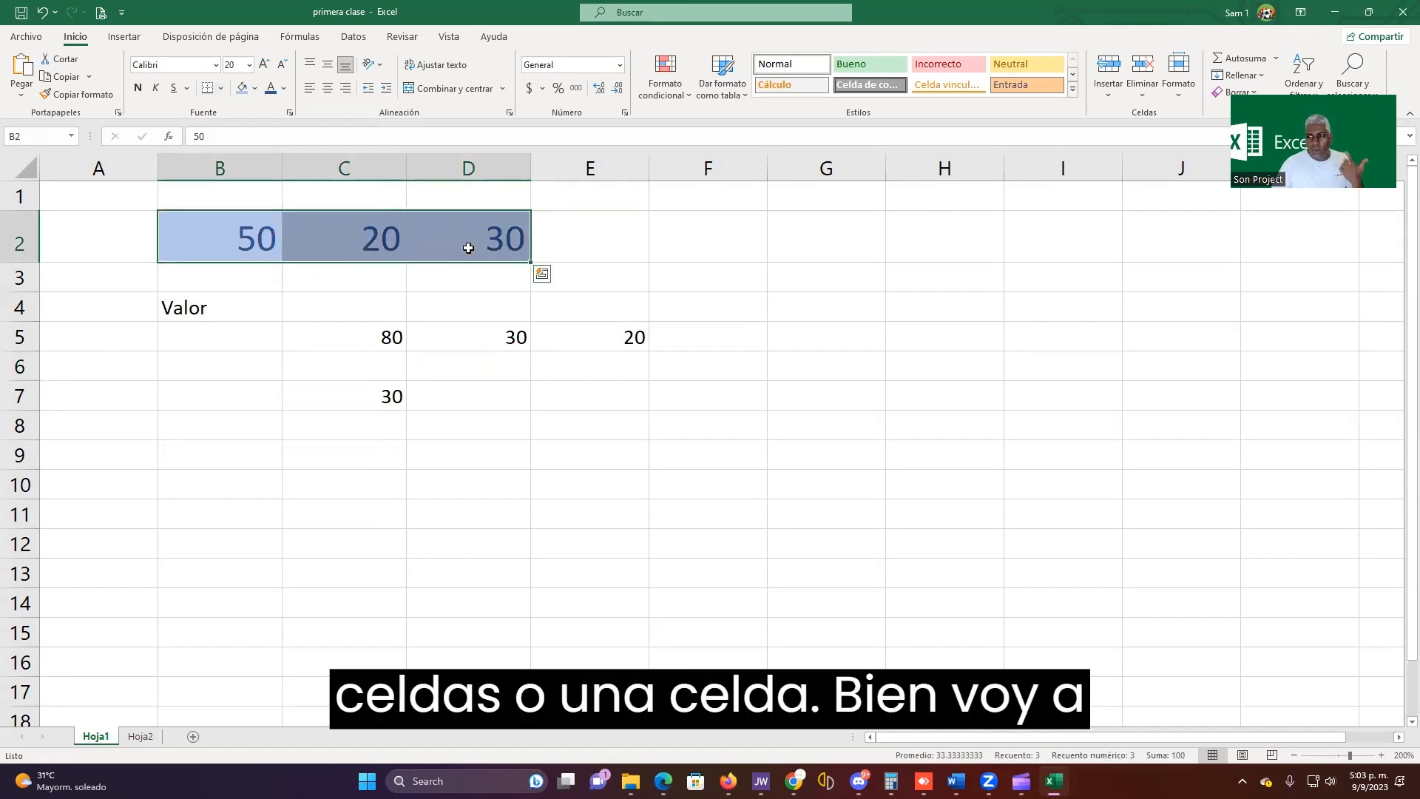
click(344, 381)
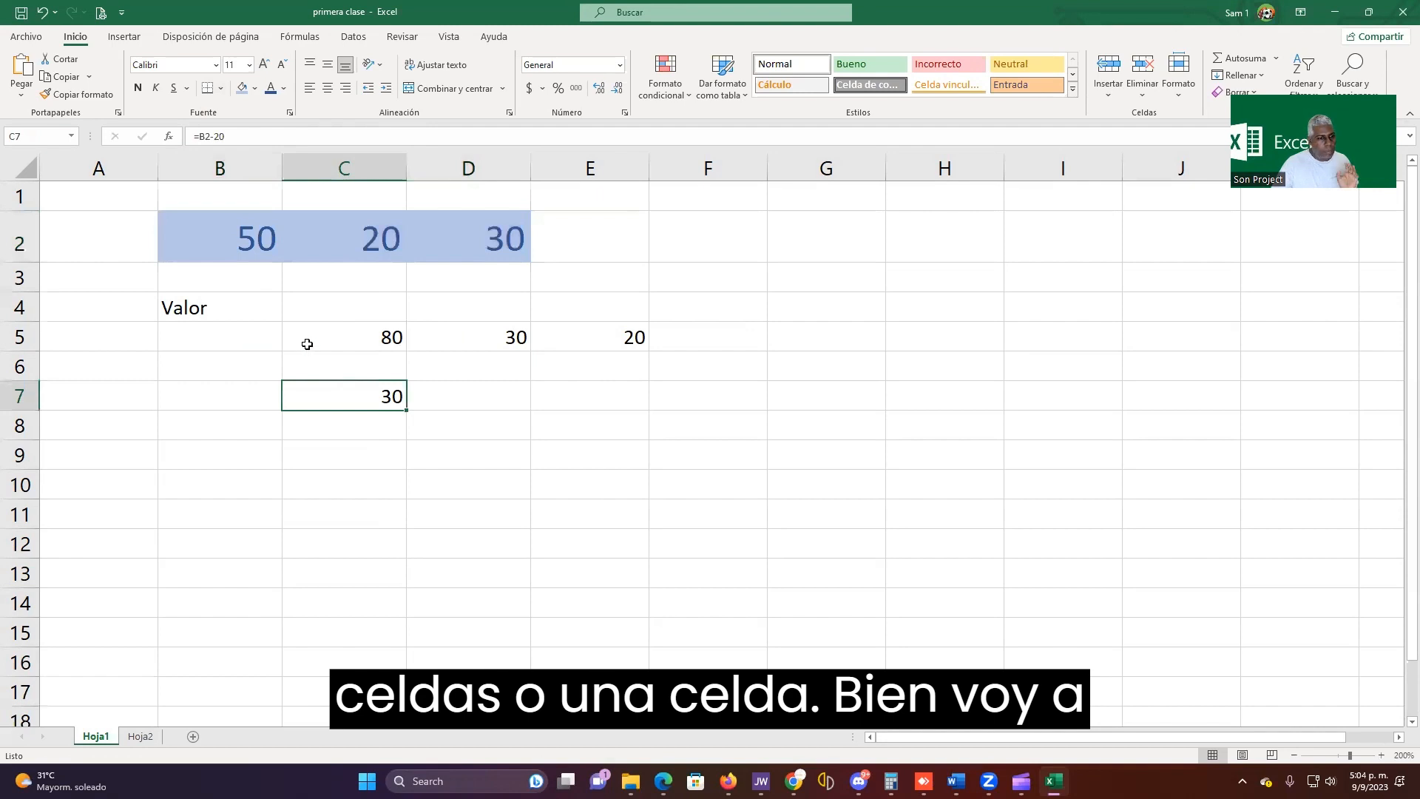
Apply all borders (Todos los bordes) to the cell range C5:E9.
drag(305, 342, 628, 443)
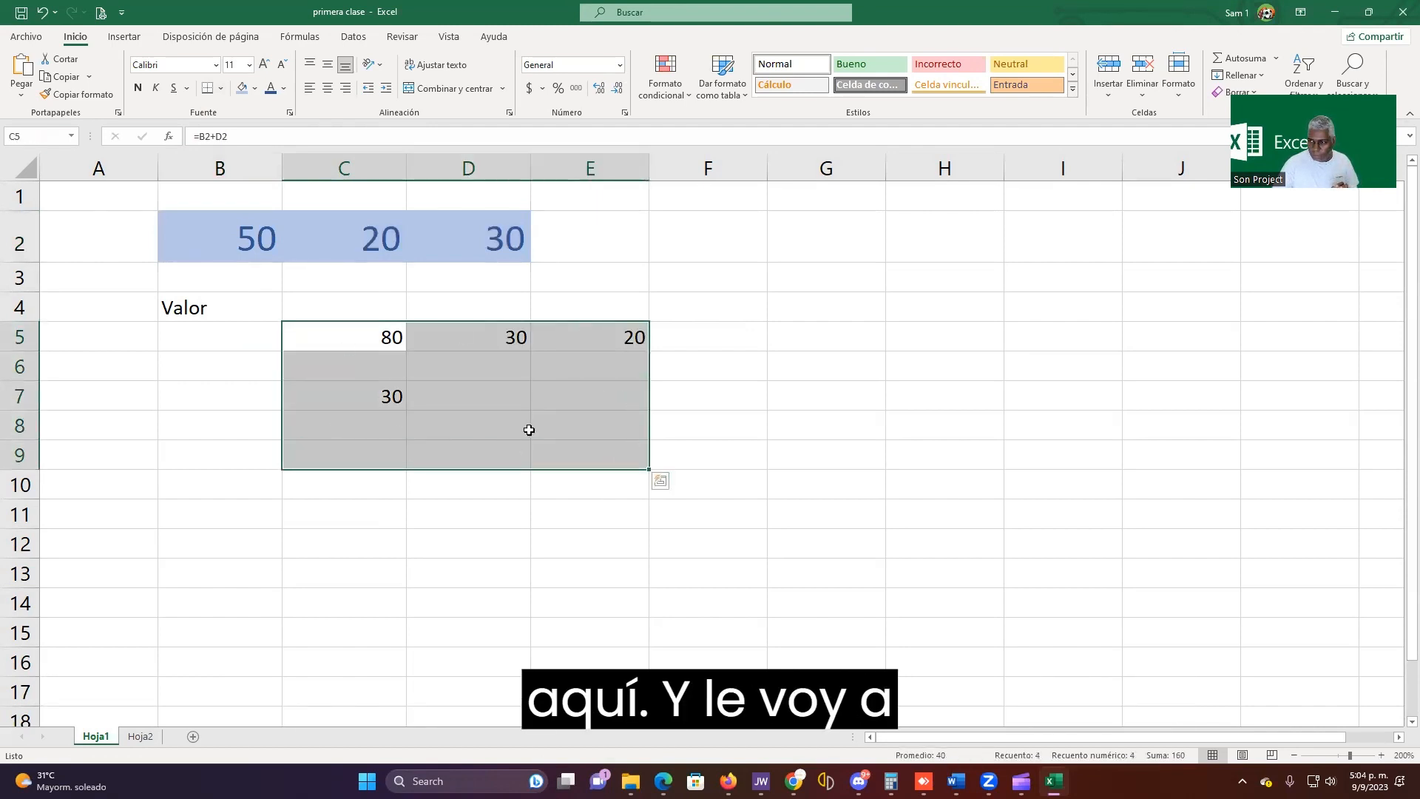
click(221, 88)
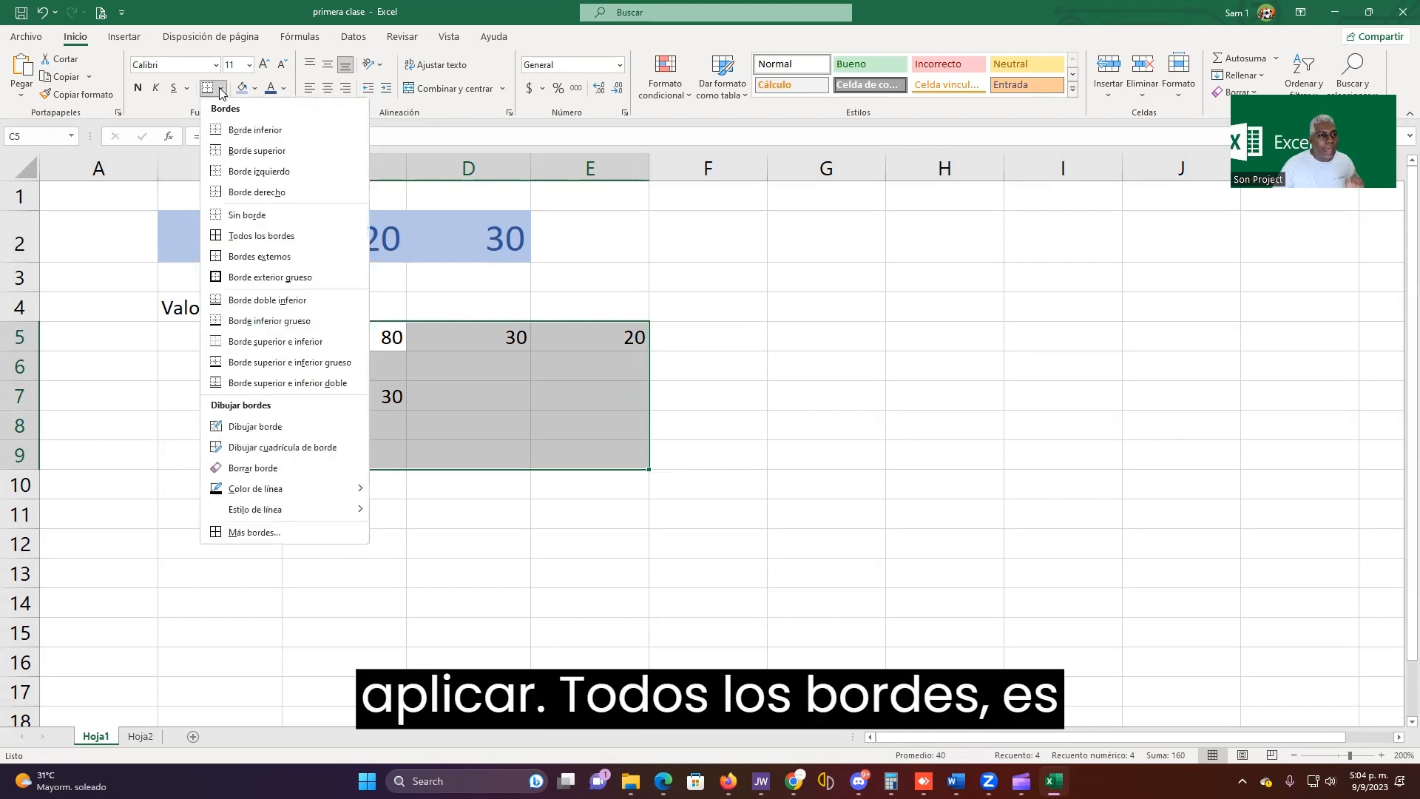
click(290, 243)
click(445, 506)
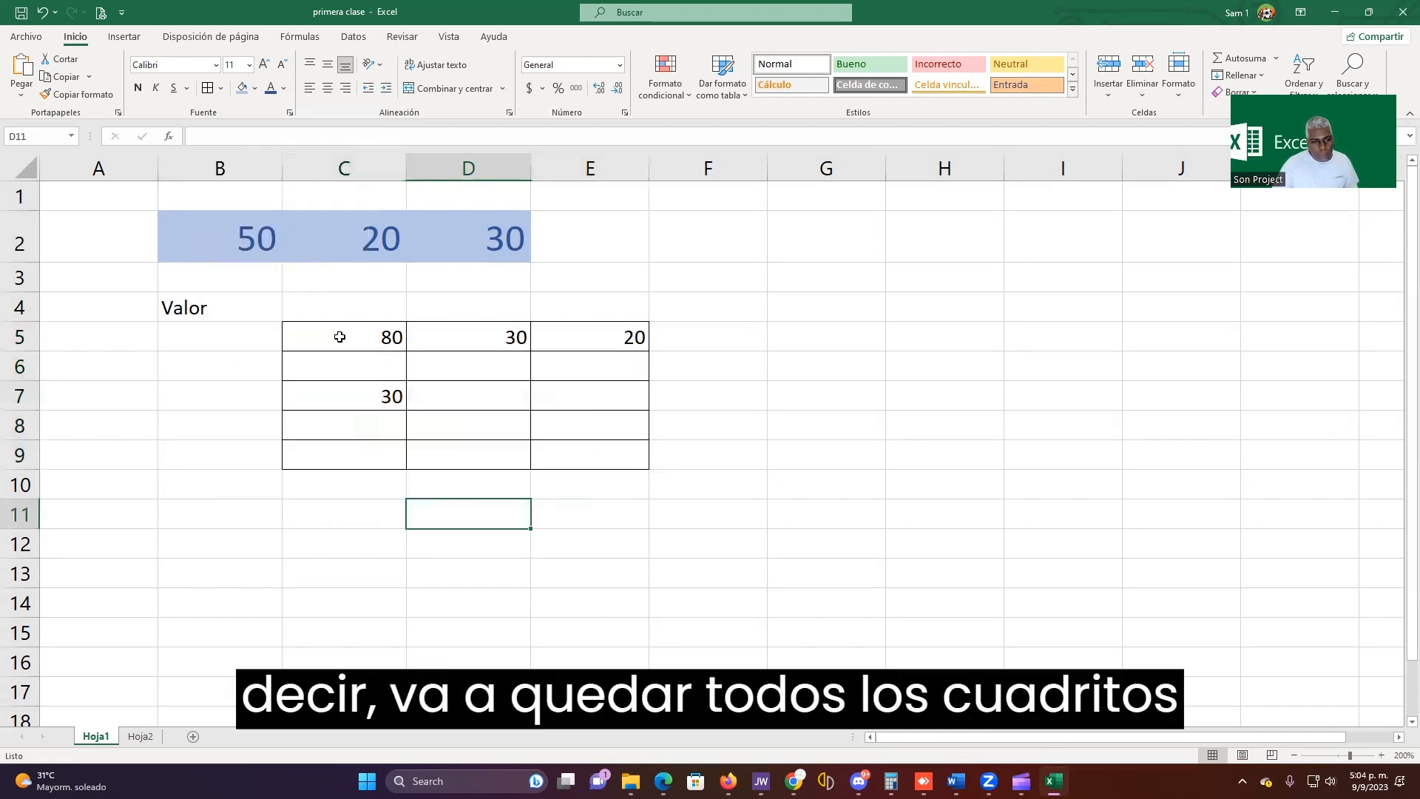
drag(340, 337, 589, 455)
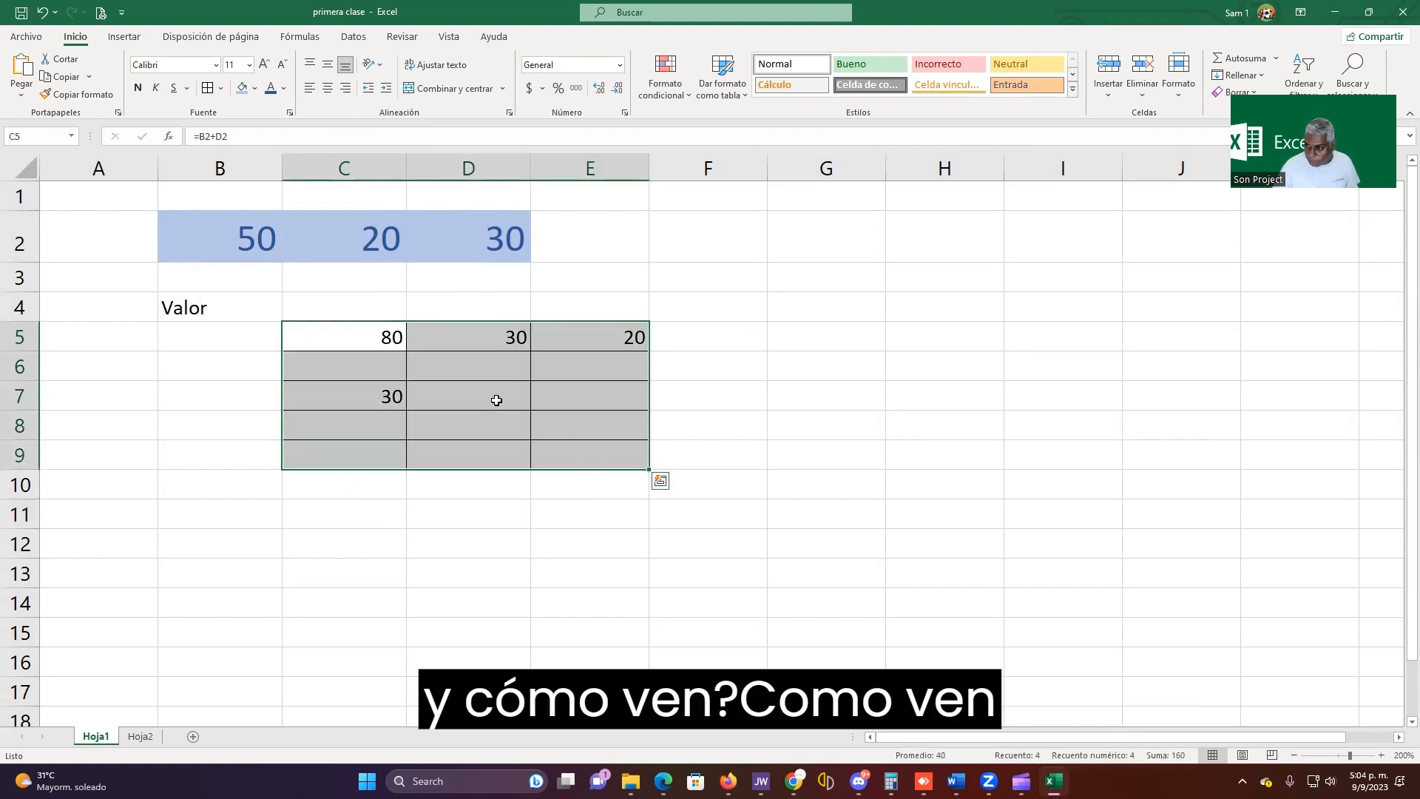
drag(387, 333, 581, 458)
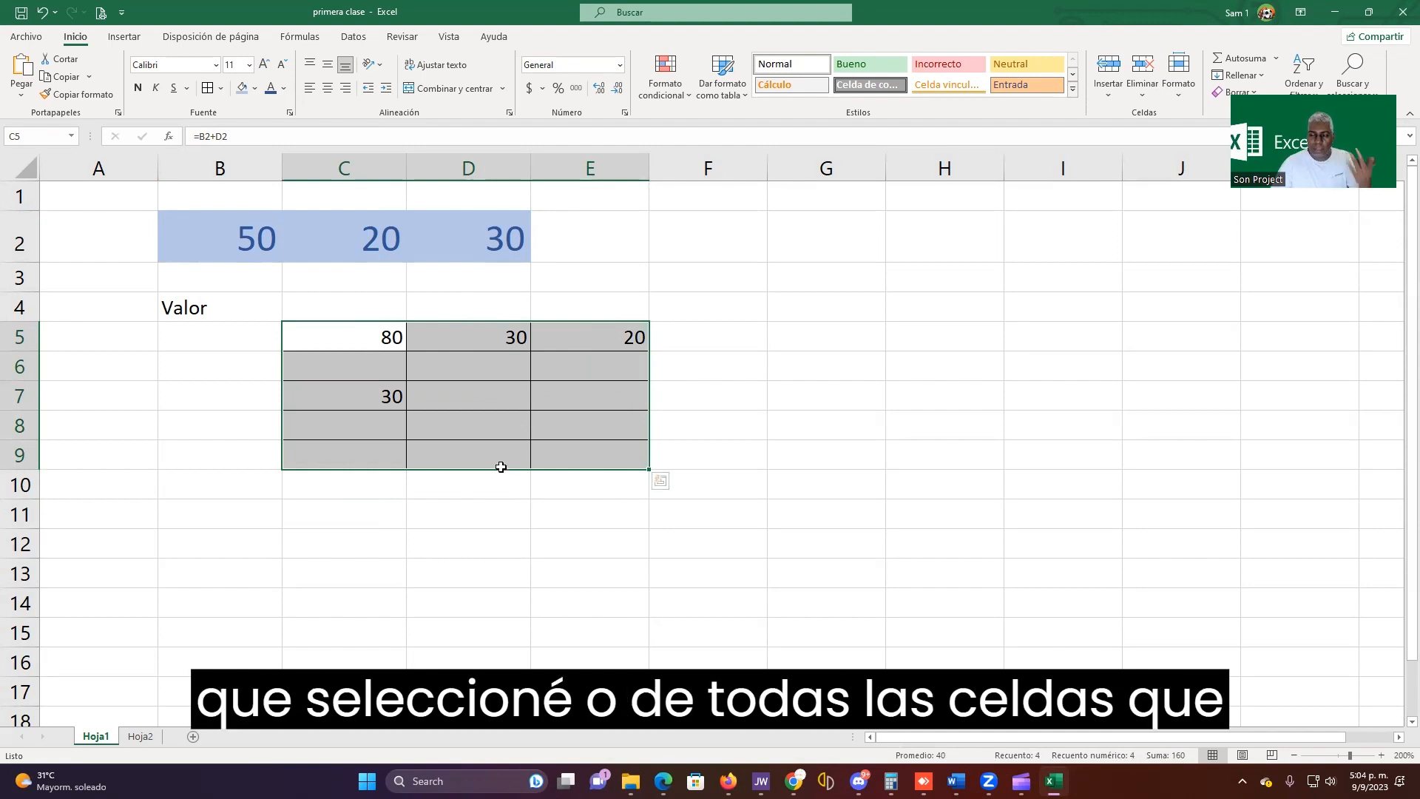
click(447, 489)
drag(368, 344, 627, 455)
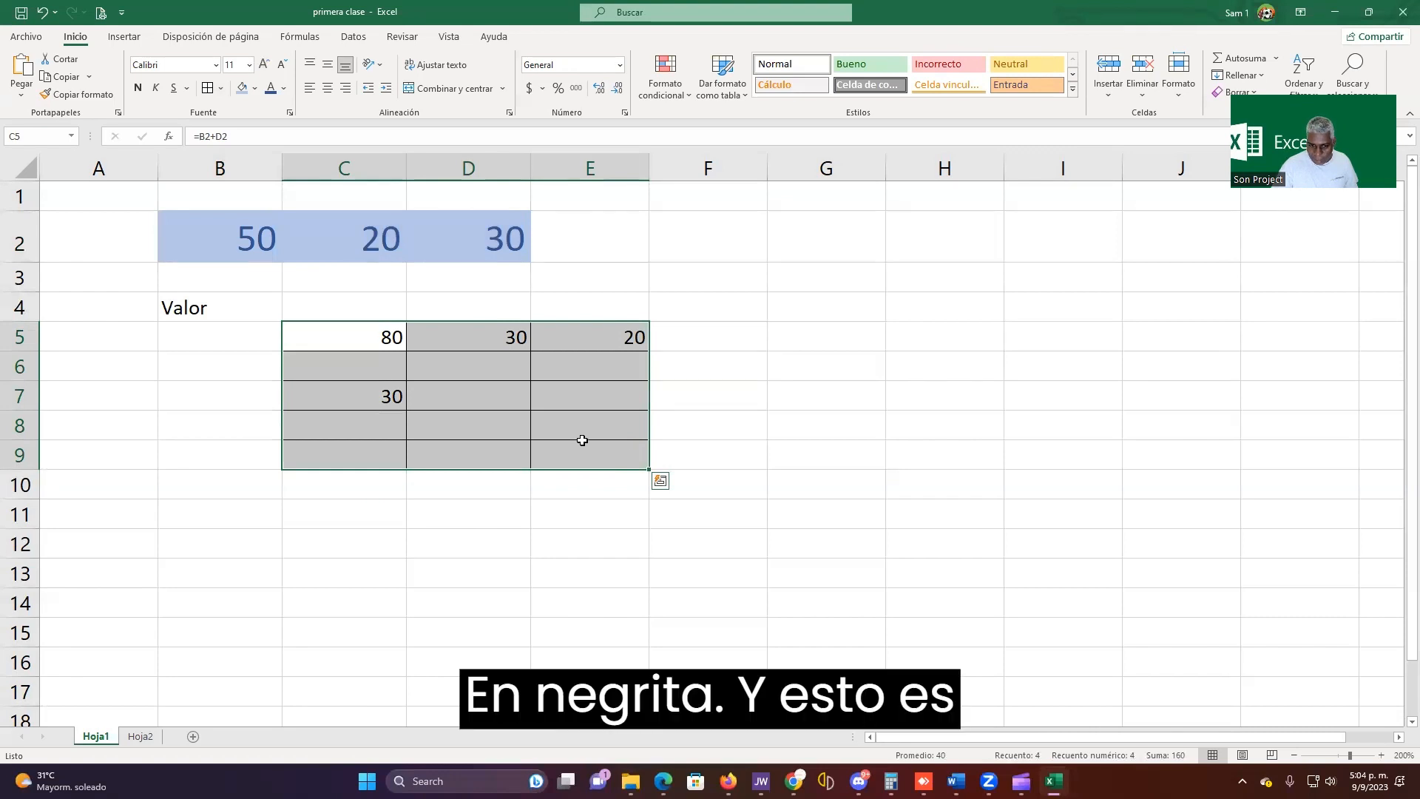
click(534, 501)
drag(363, 334, 576, 447)
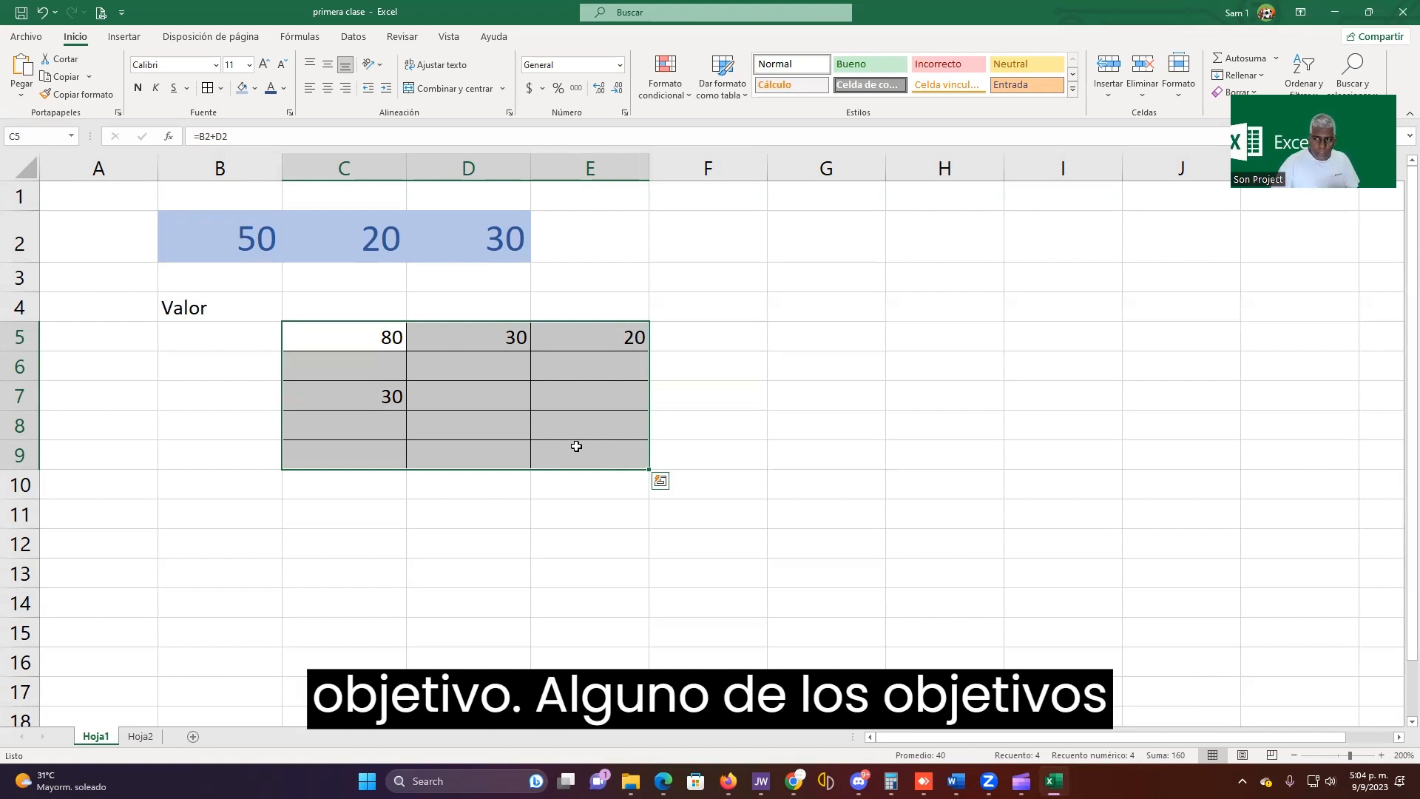
click(479, 403)
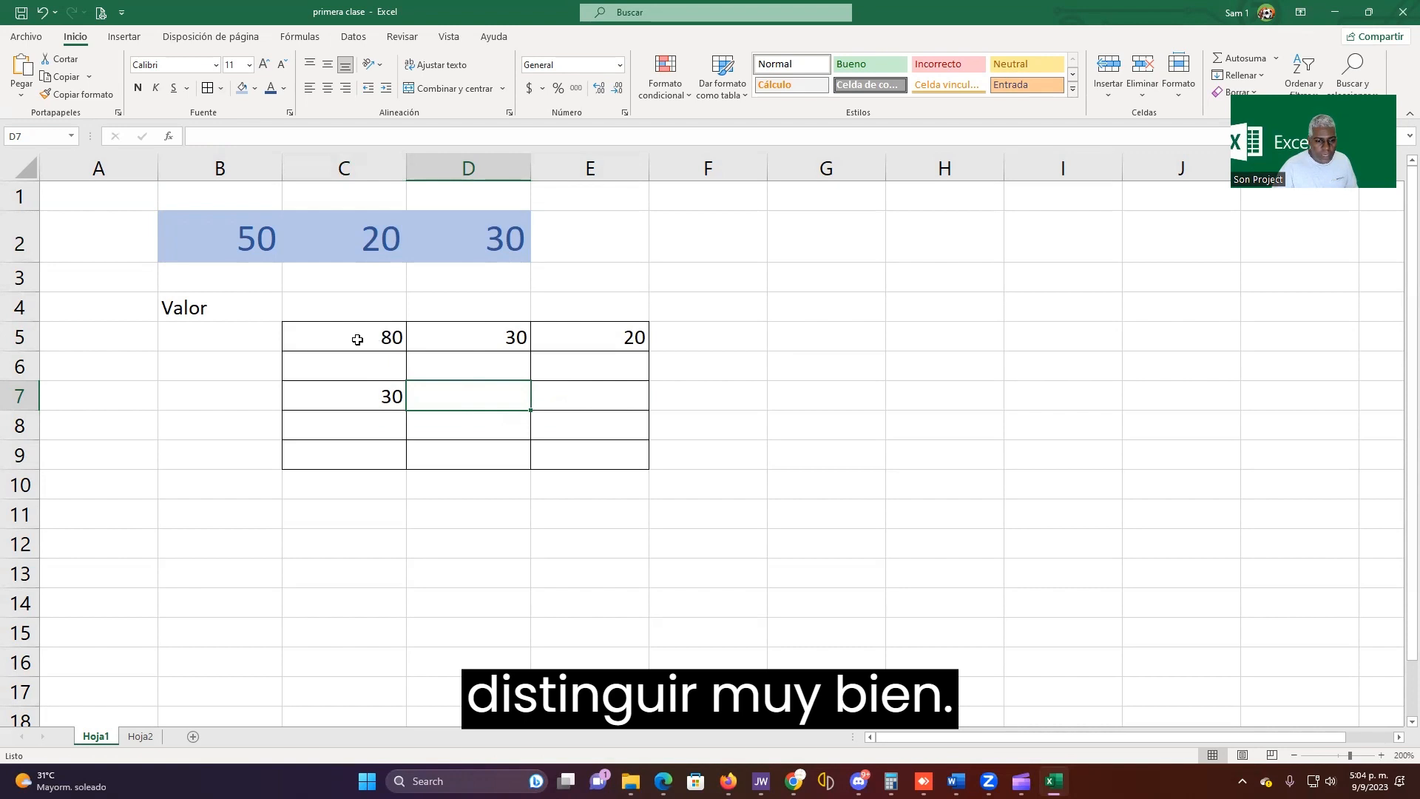
Remove all borders from the range C5:E9 with the no-border option (Sin borde).
drag(356, 339, 597, 458)
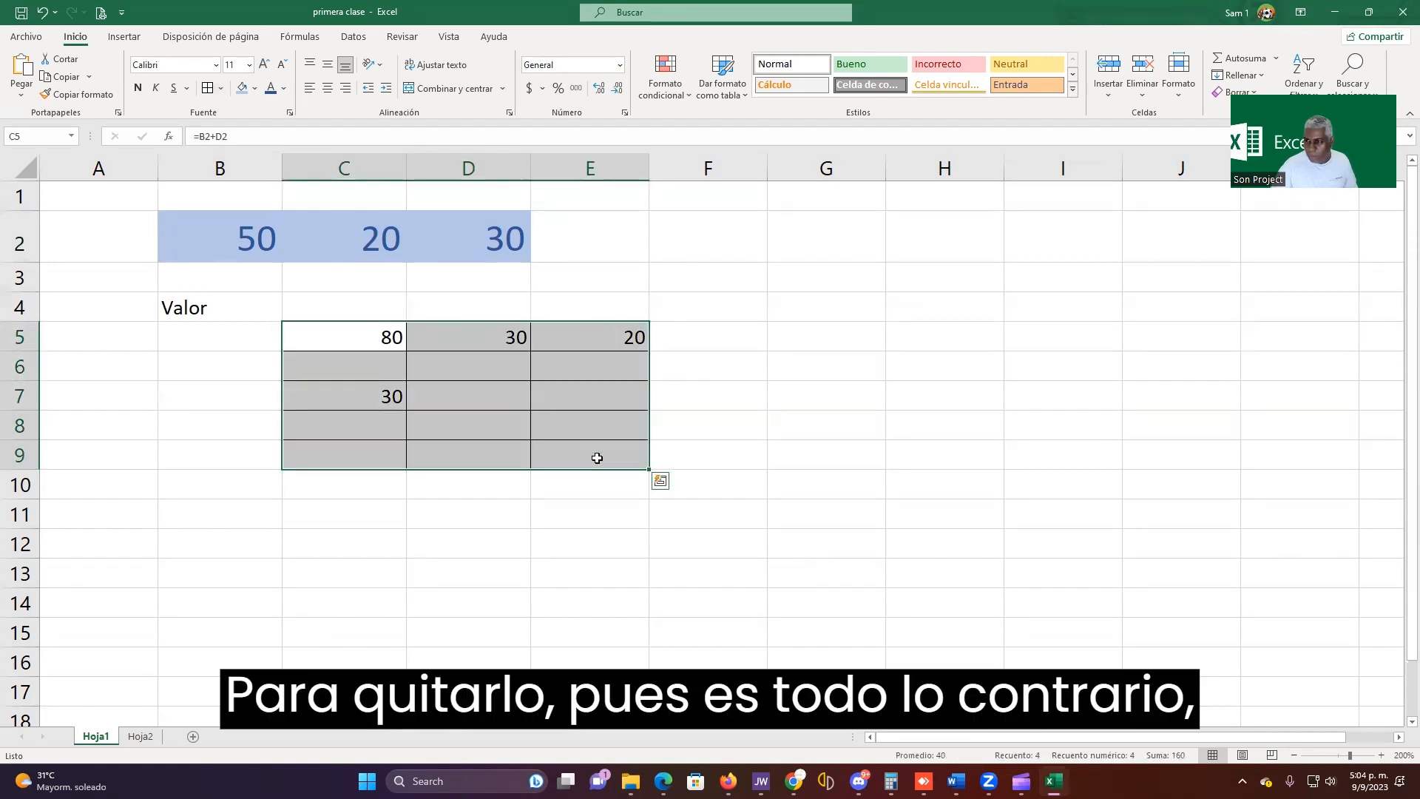
click(220, 90)
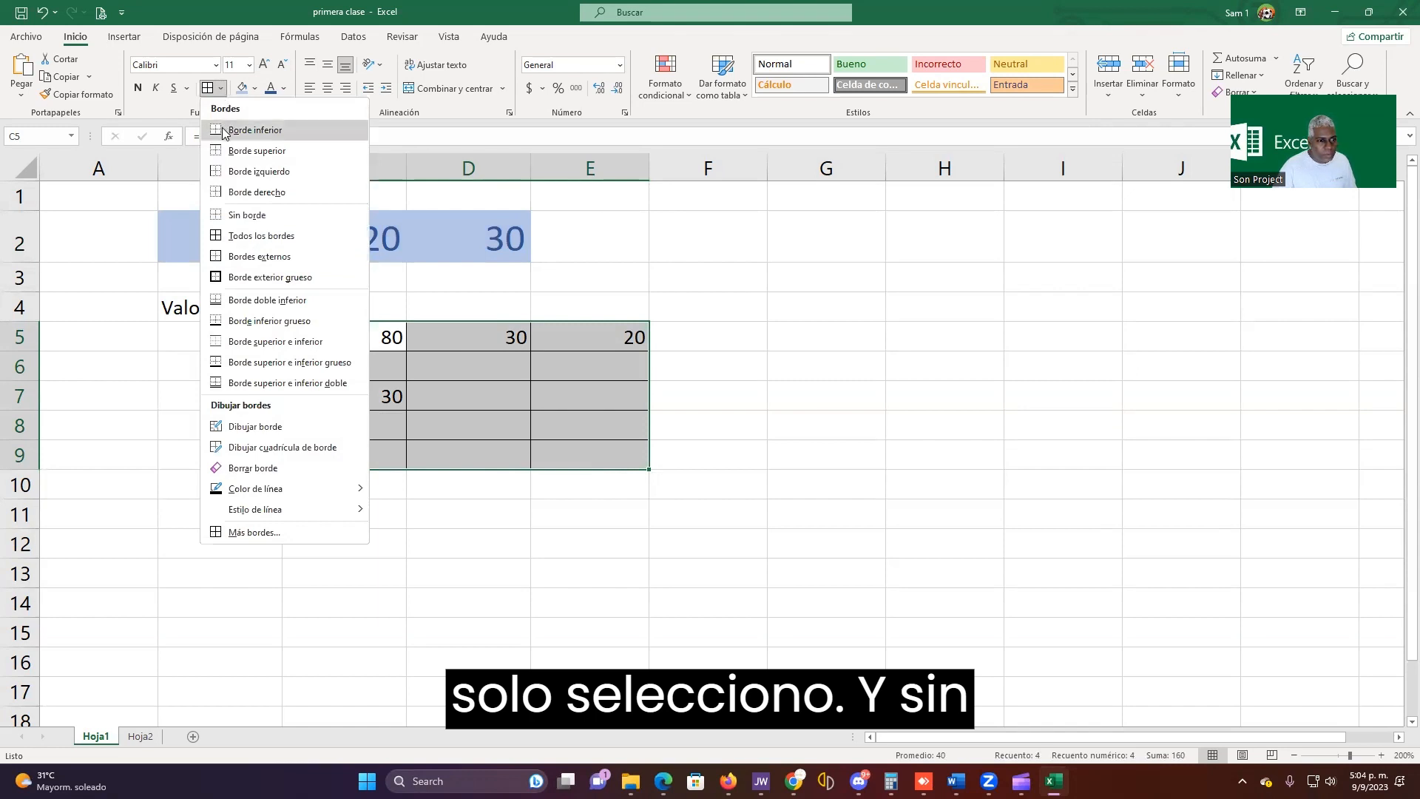
click(242, 216)
click(584, 487)
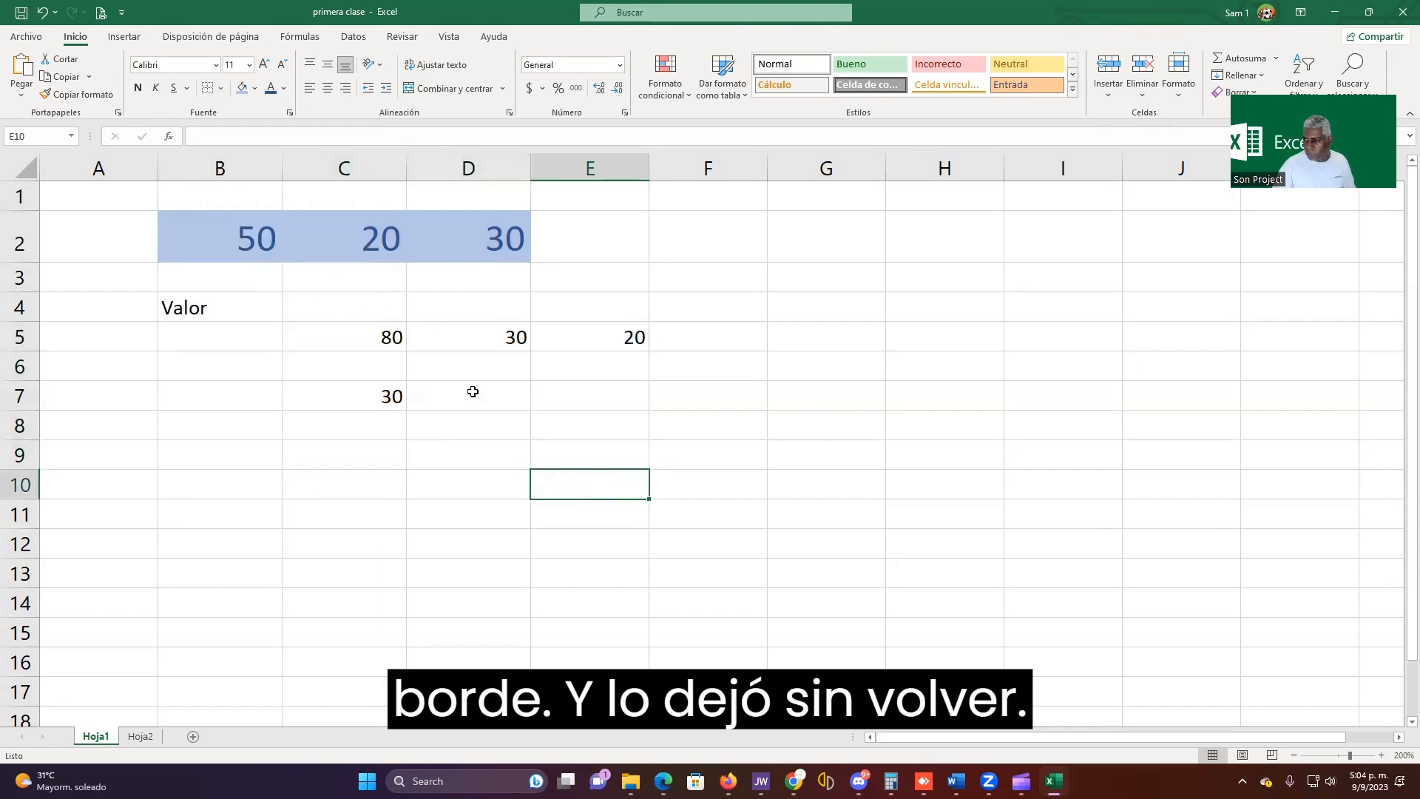
Remove the background color from cells B2:D2 with the no-fill option.
drag(178, 222, 486, 236)
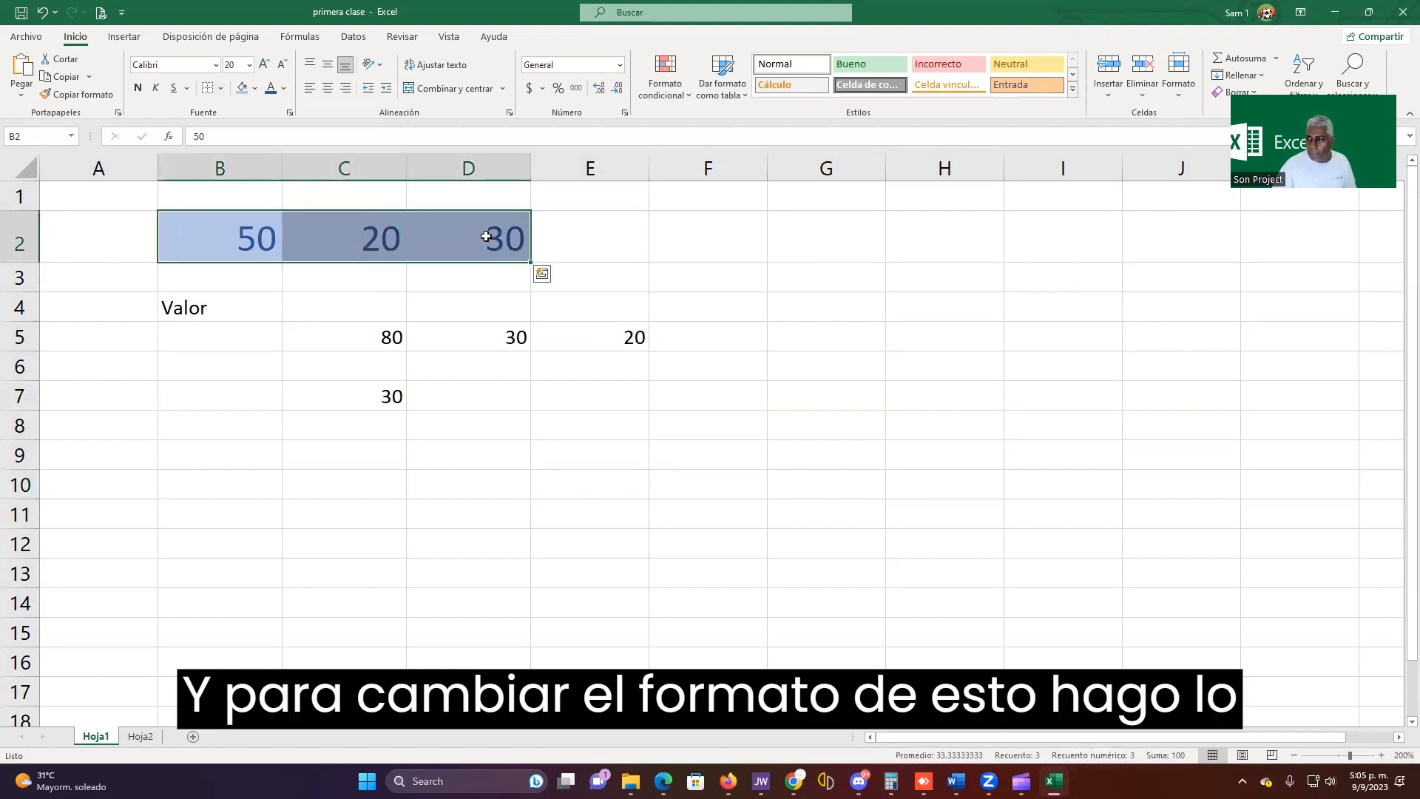
click(255, 90)
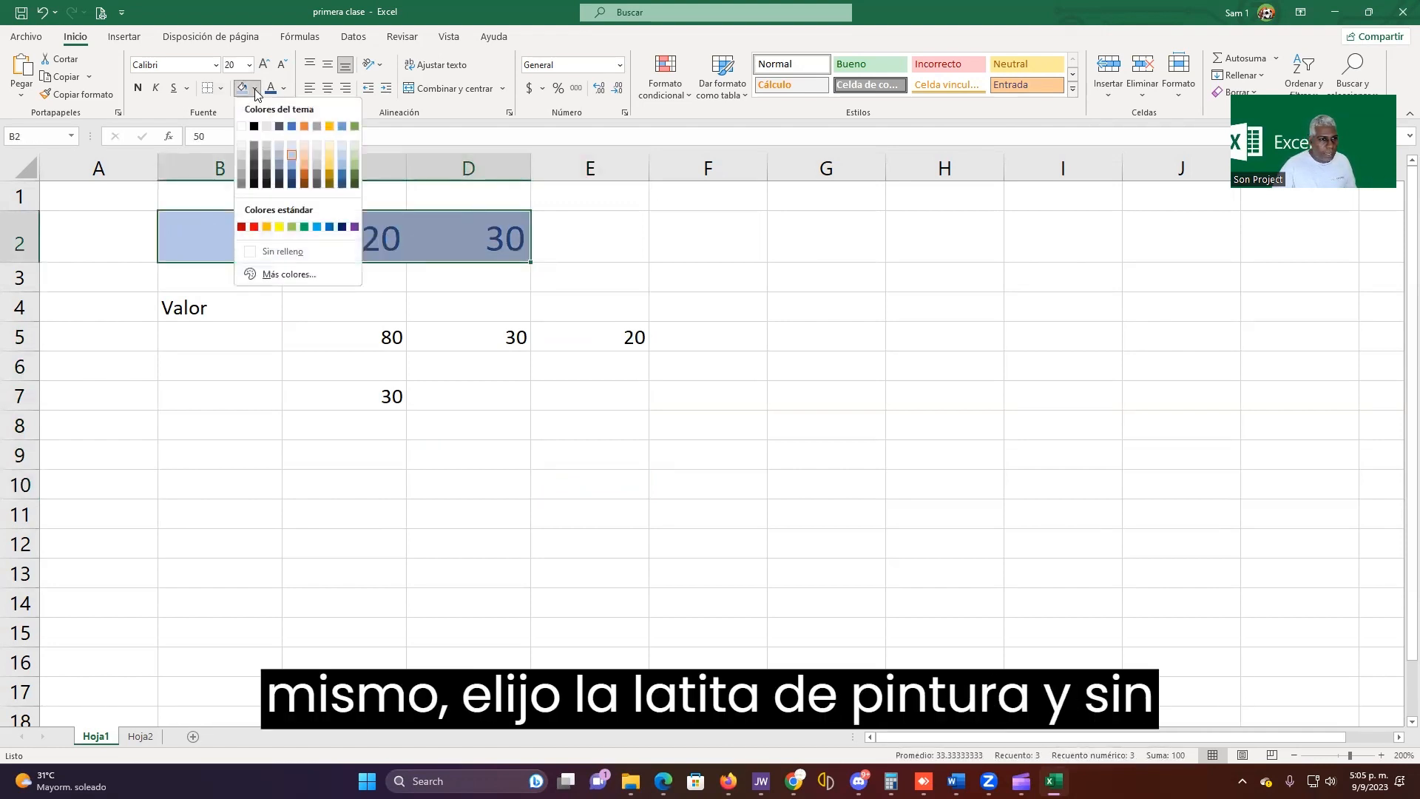
click(289, 252)
click(416, 406)
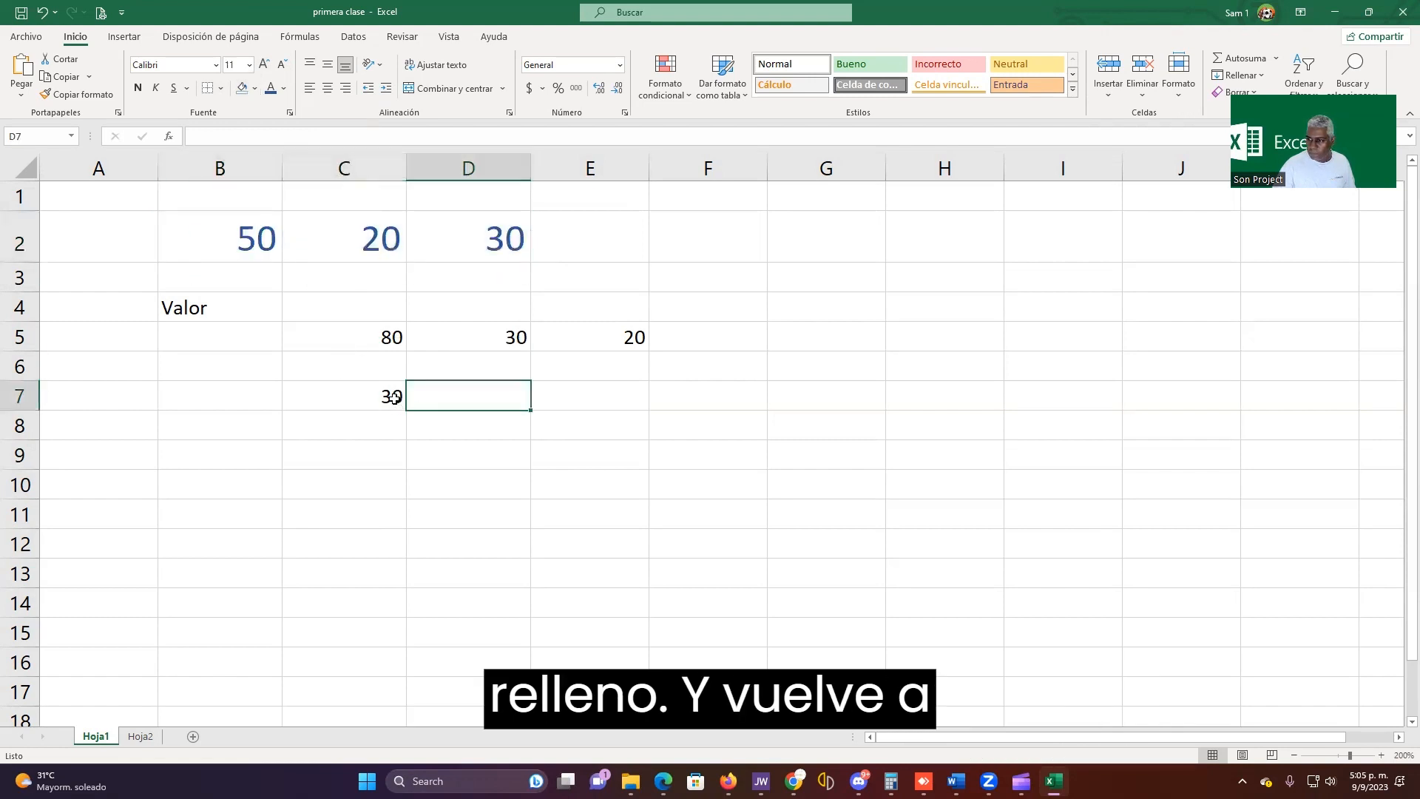
Reduce the font size of cells B2:D2 to 14, and shrink it further step by step to 11.
drag(222, 242, 474, 240)
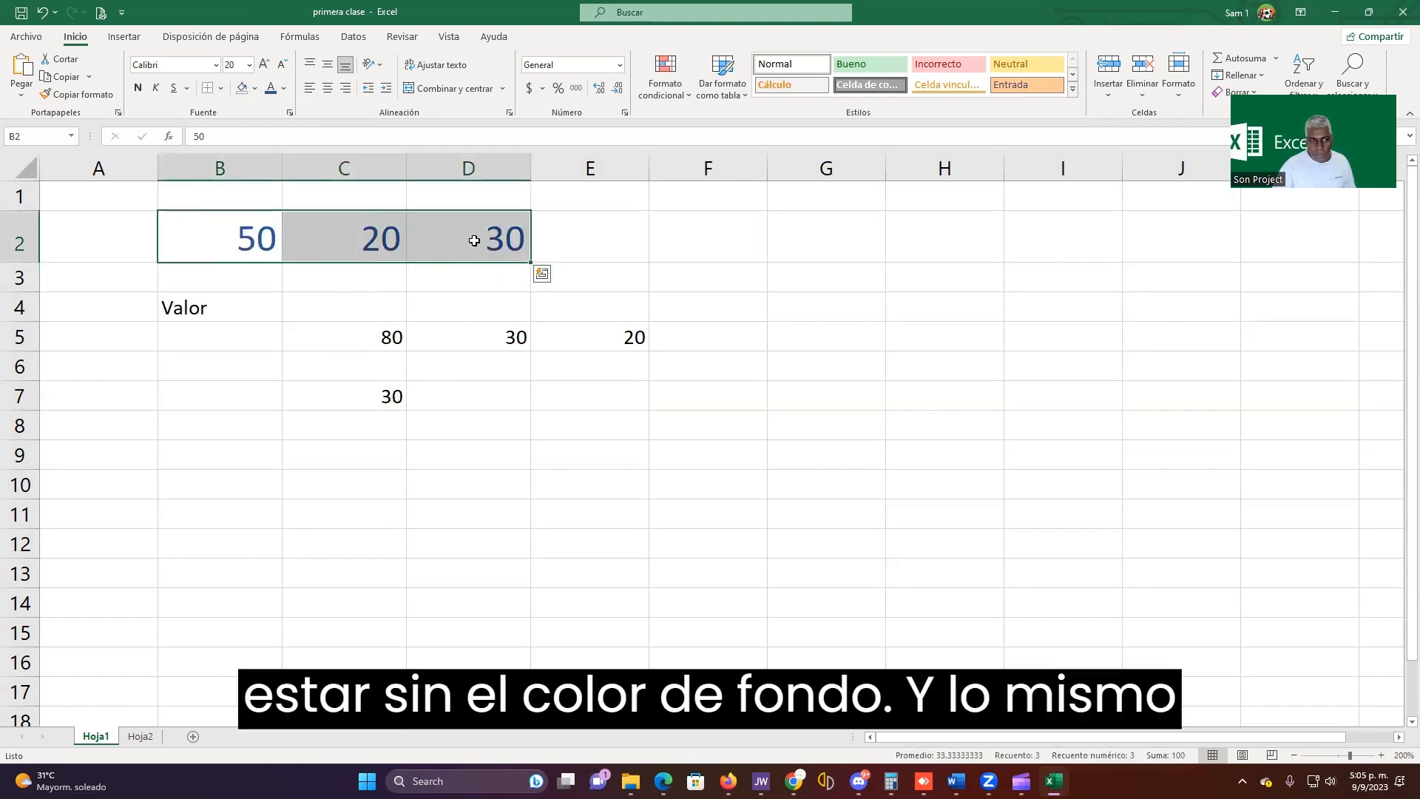
click(249, 65)
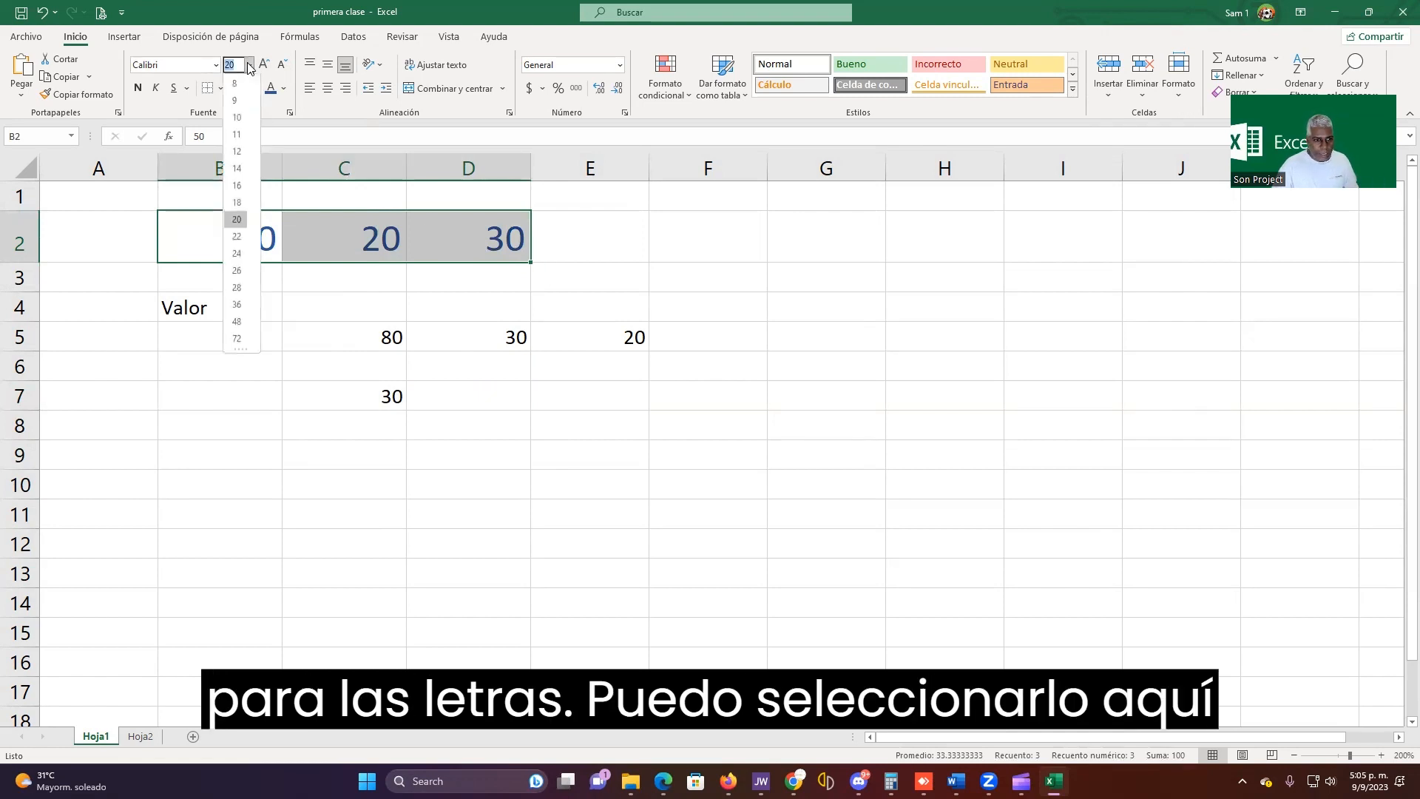
click(238, 168)
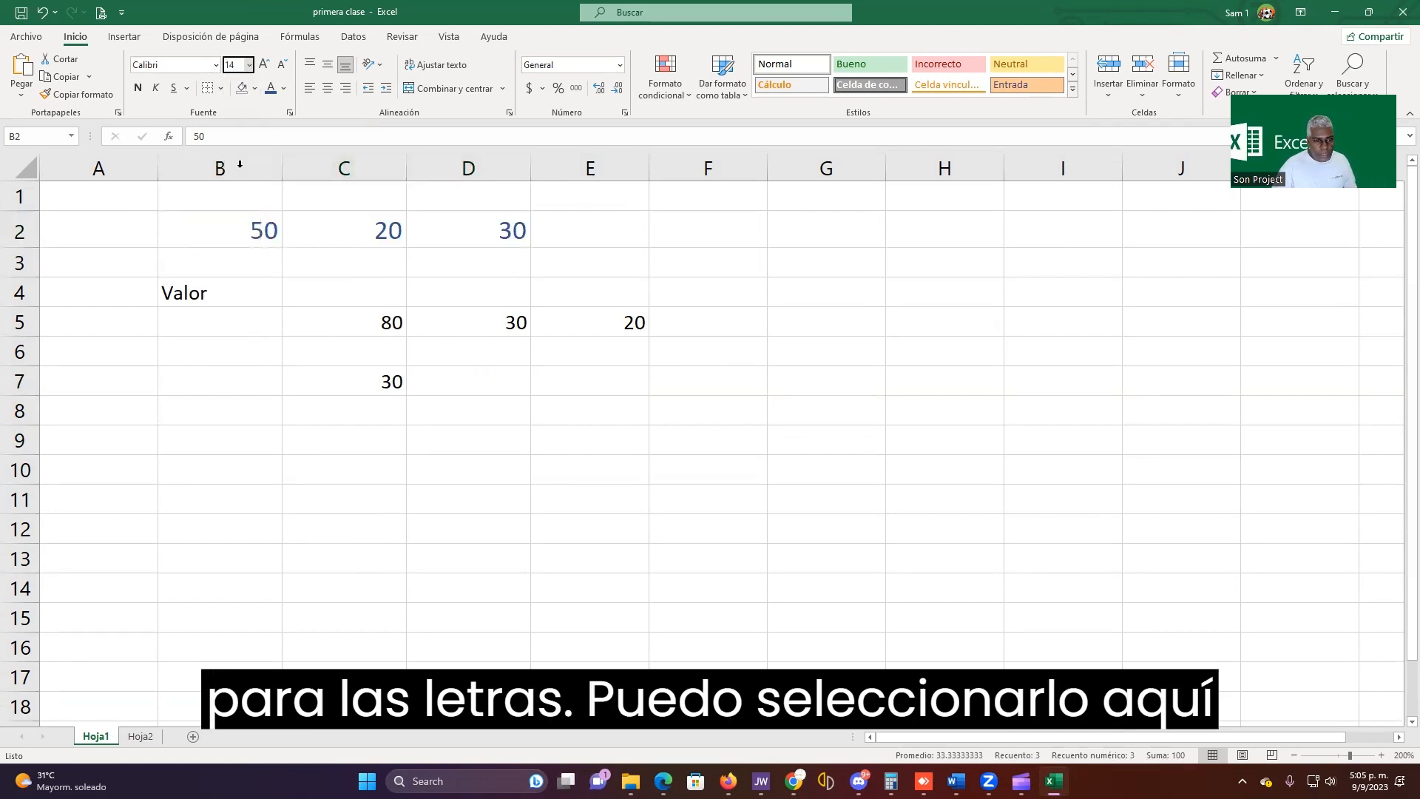
click(281, 67)
click(282, 66)
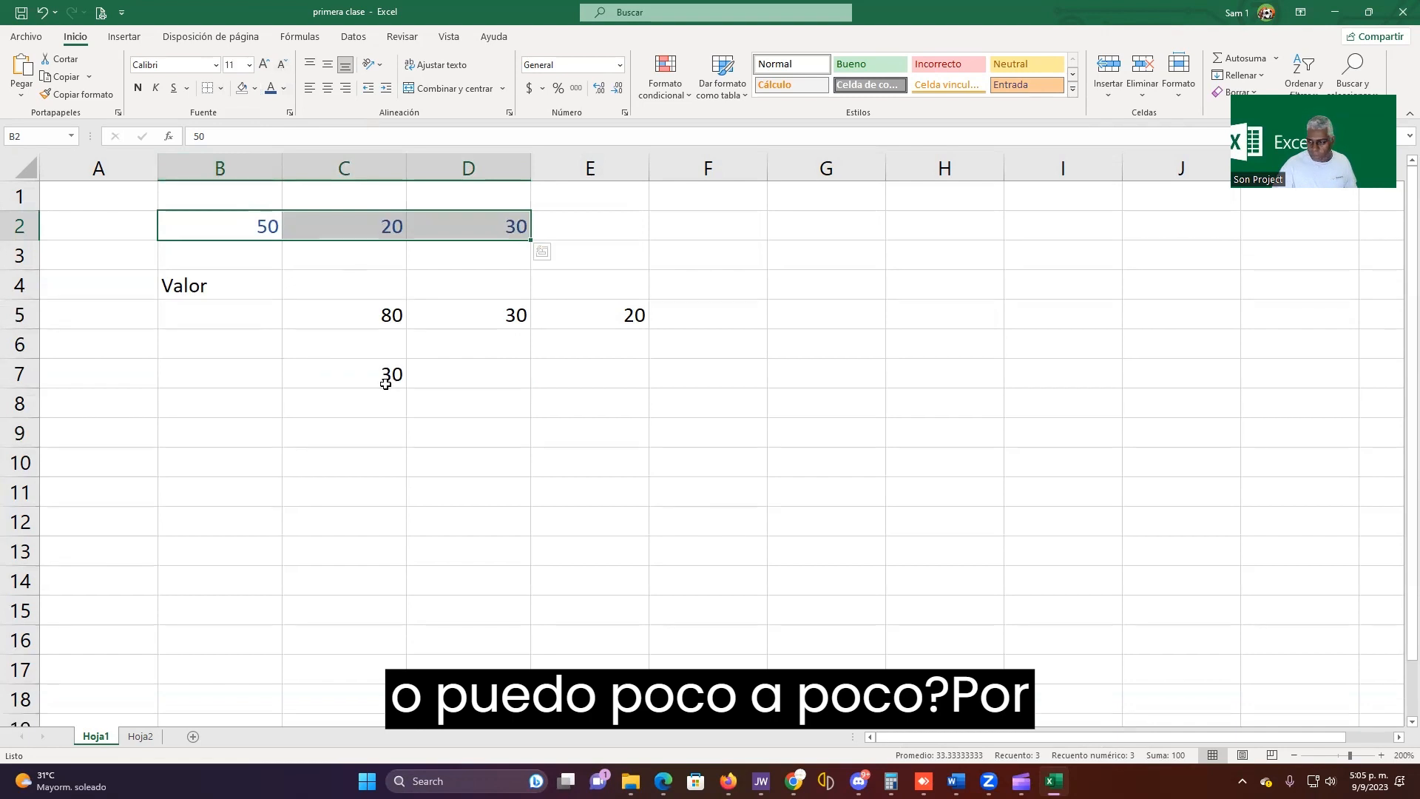
click(387, 285)
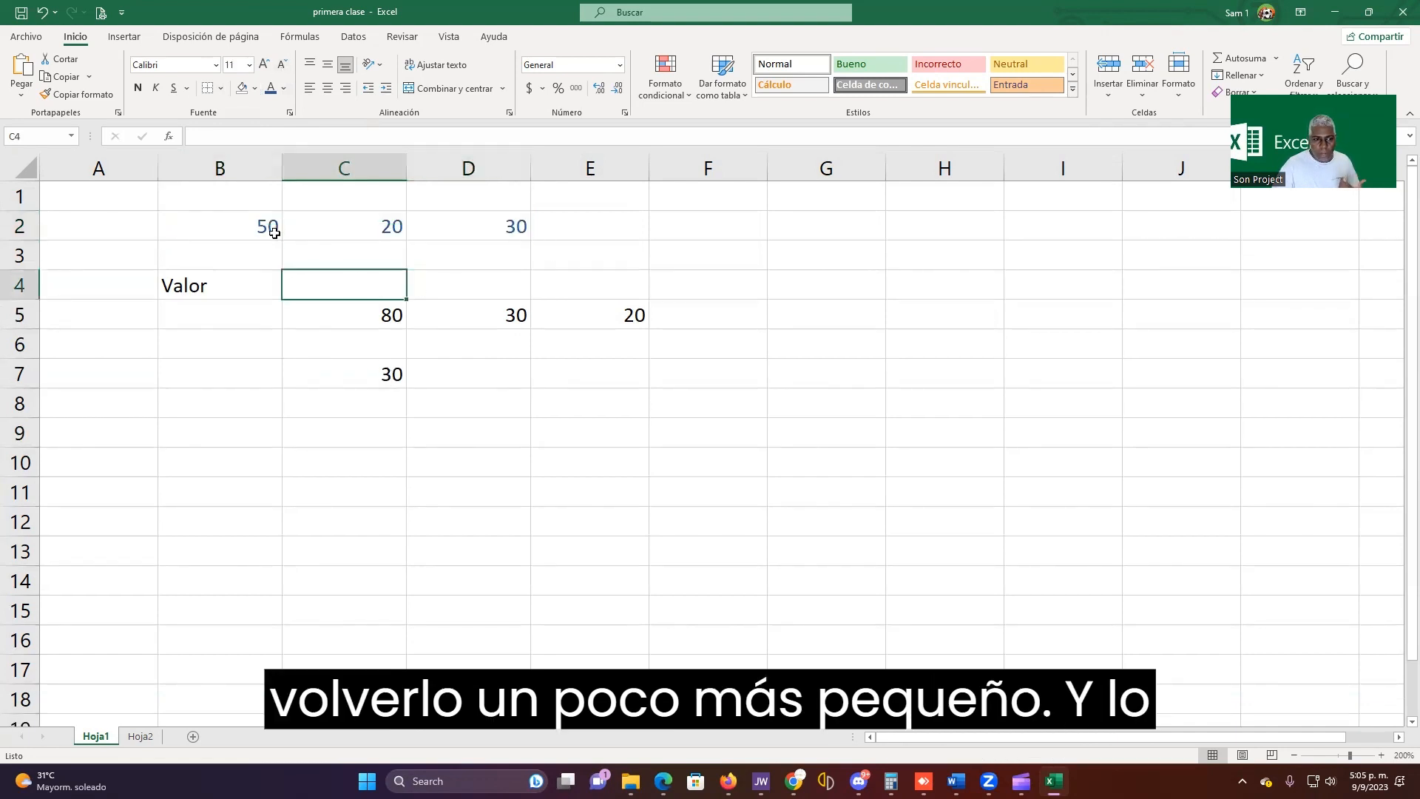
Set the font color of cells B2:D2 to the black theme color.
drag(276, 229, 483, 216)
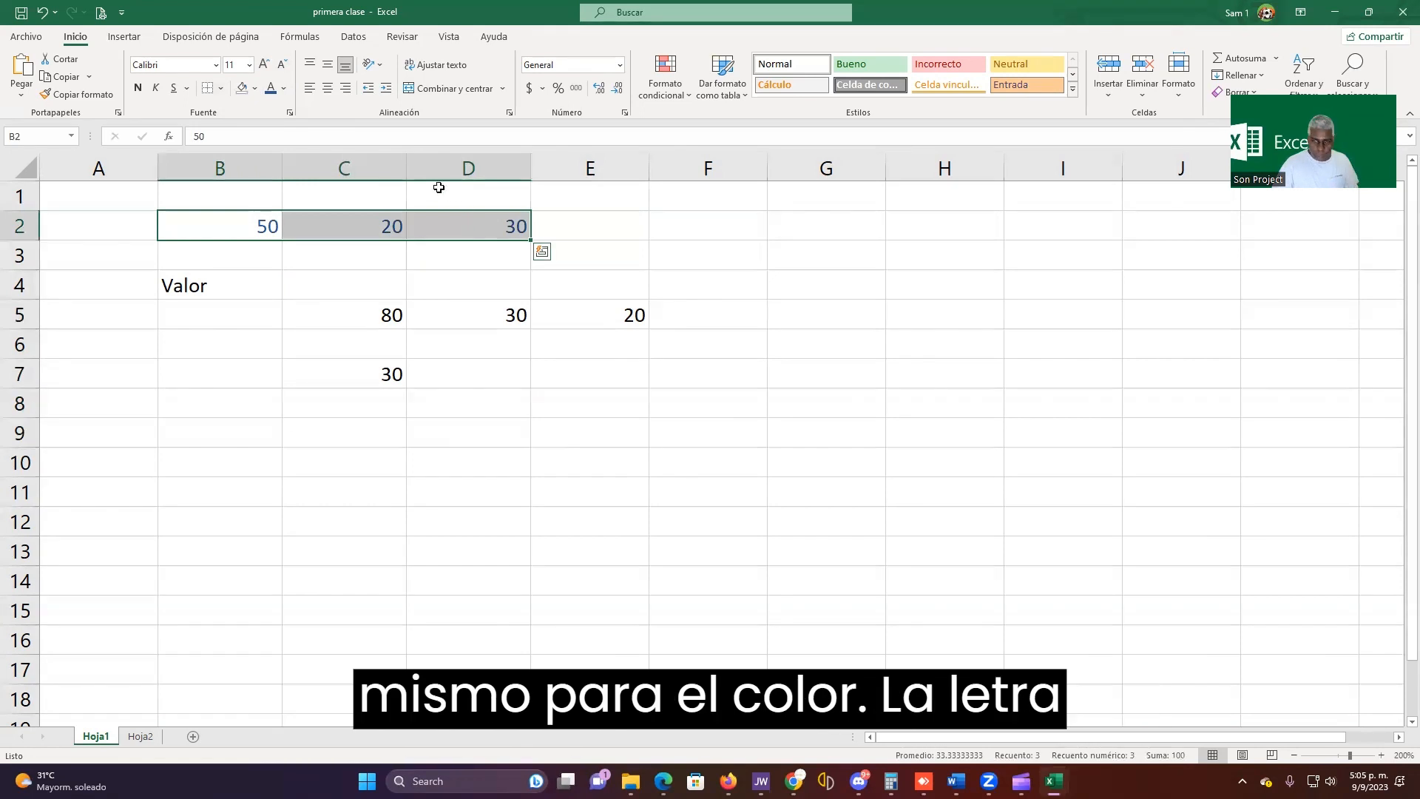
click(283, 88)
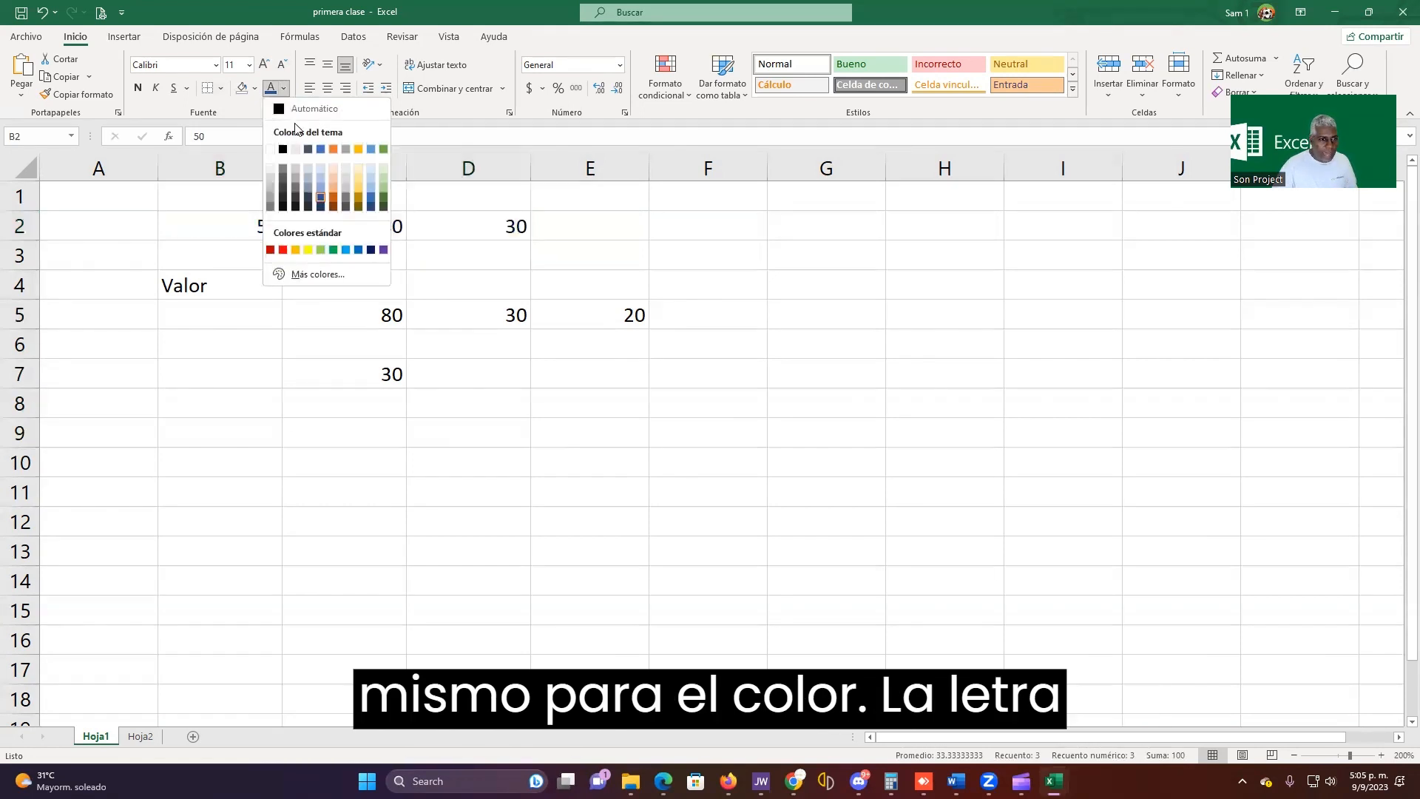
click(284, 150)
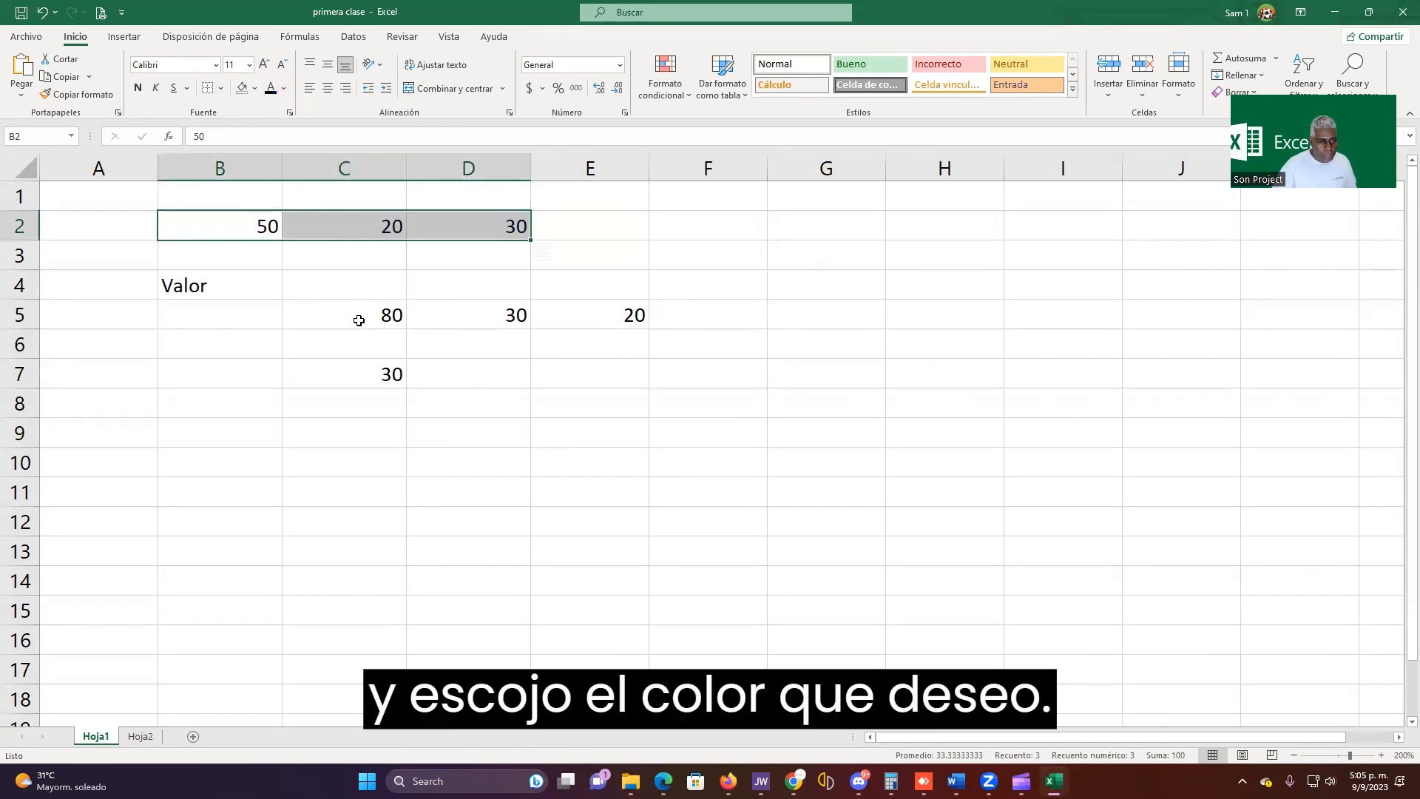
click(343, 325)
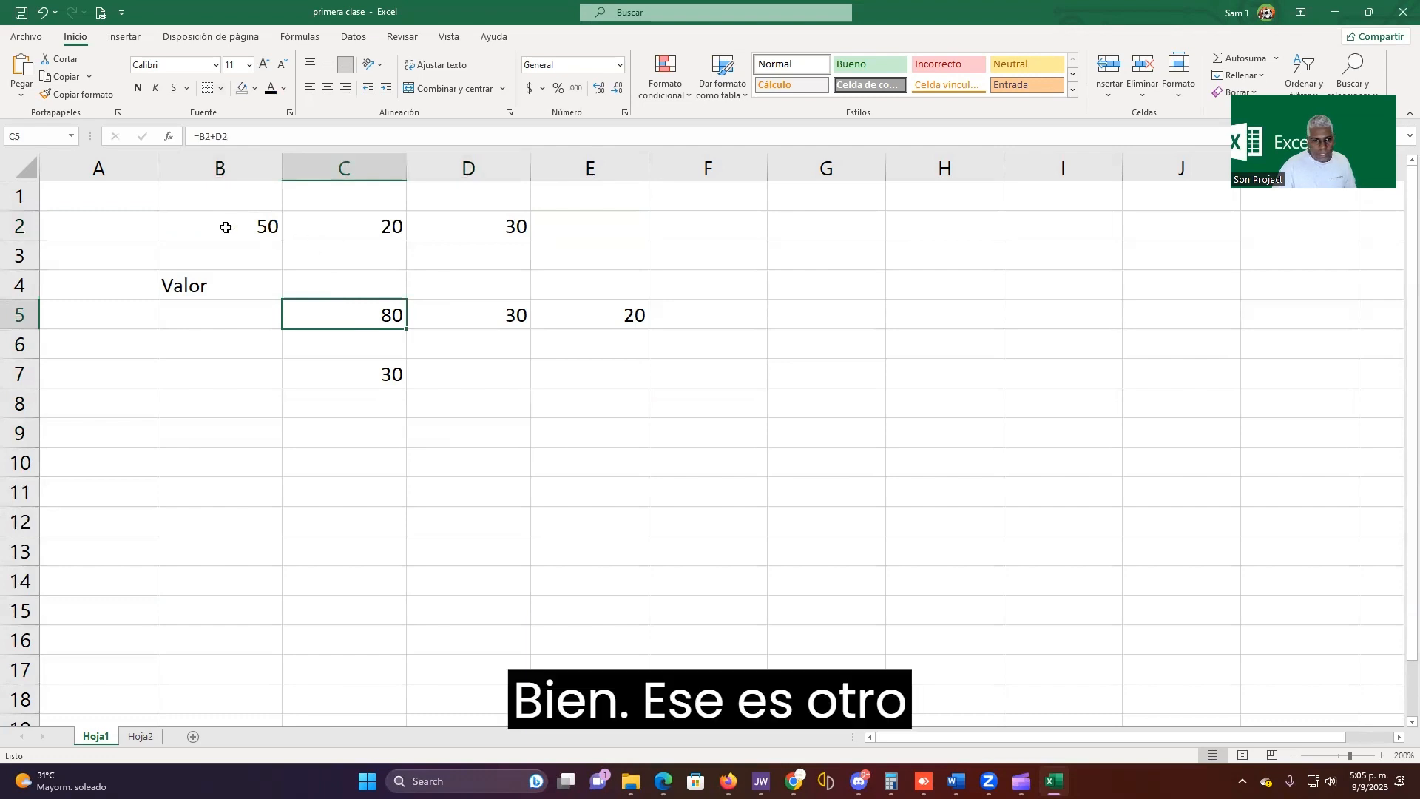
drag(215, 225, 608, 367)
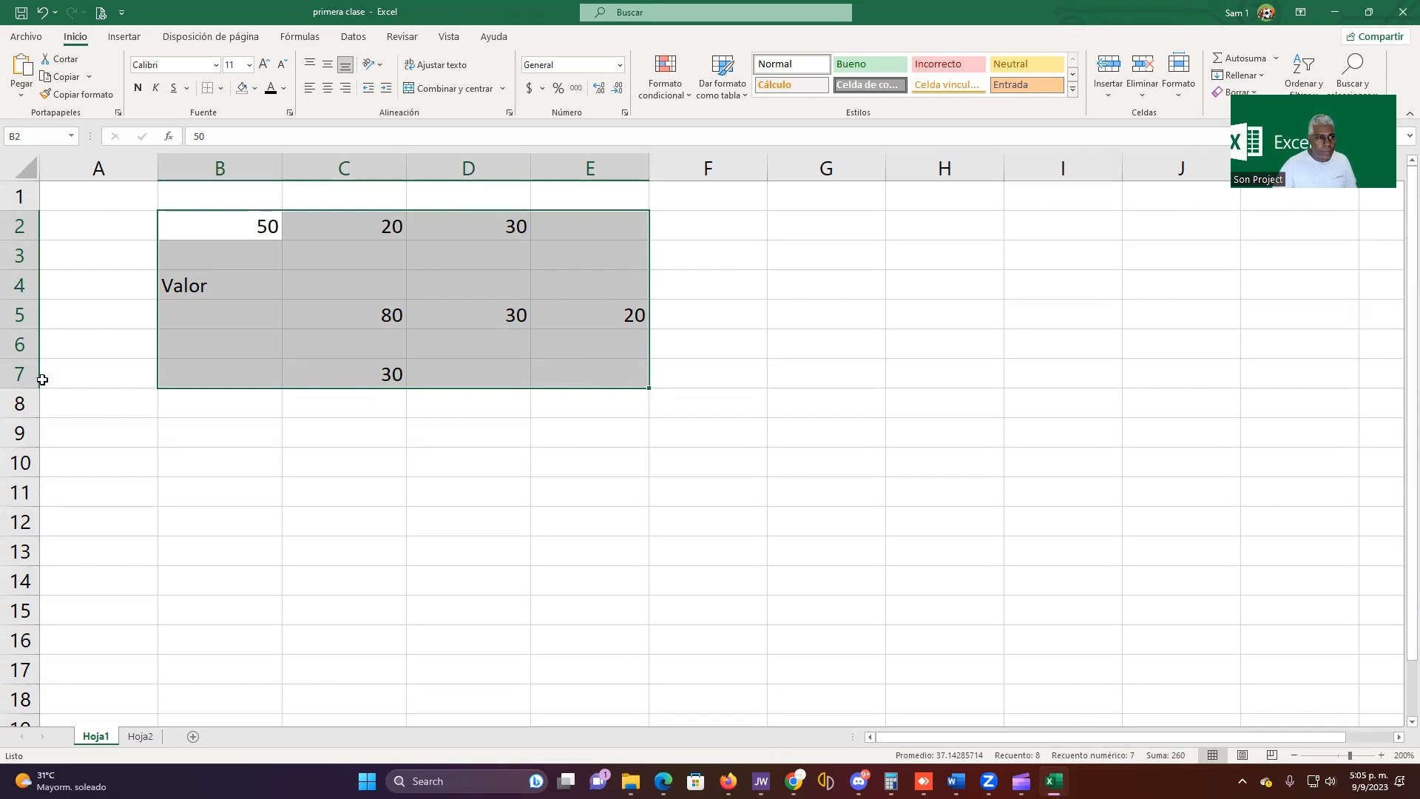
click(404, 293)
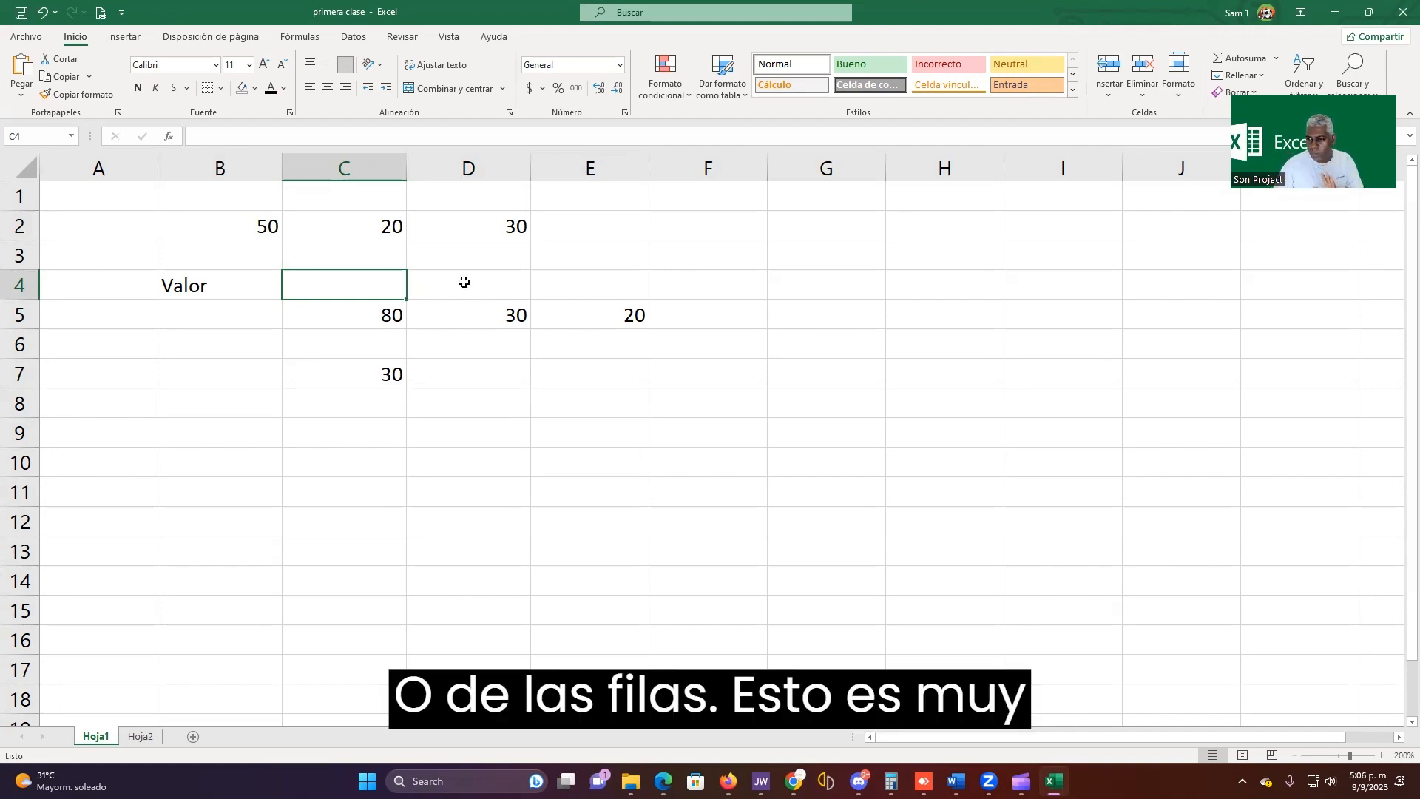
click(489, 308)
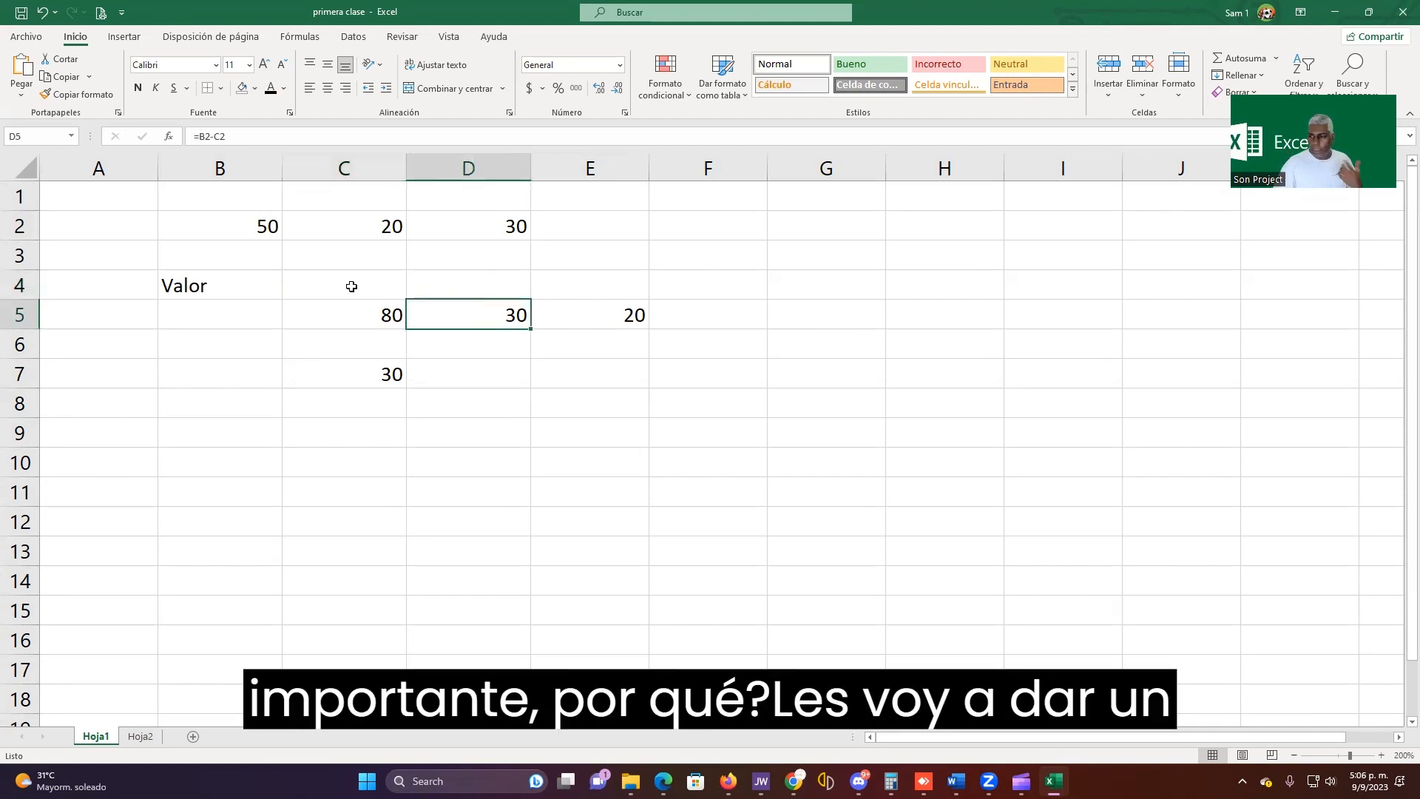
Enter the sentence "Este curso trata sobre excel para trabajar rapidamente" in cell B1.
click(185, 197)
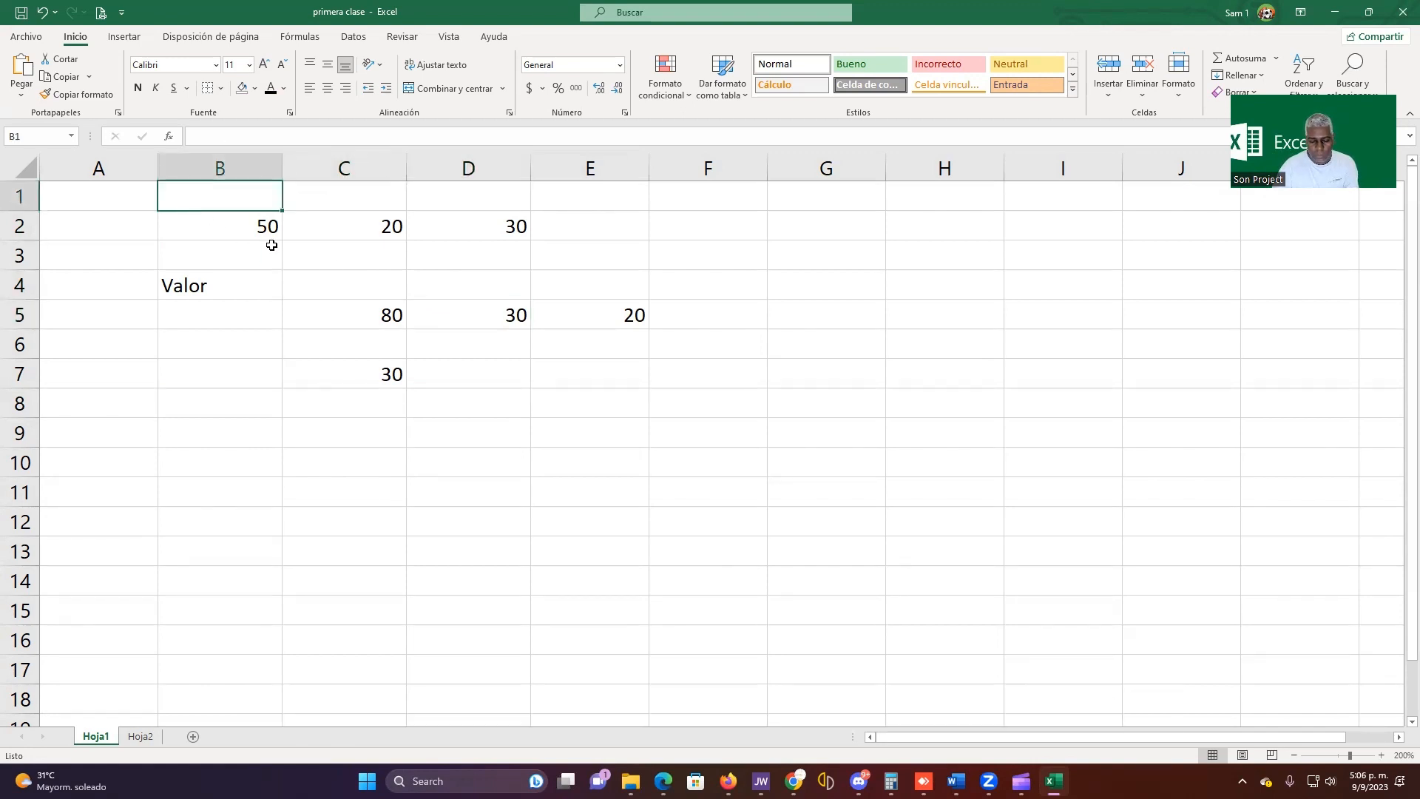
text(Este c)
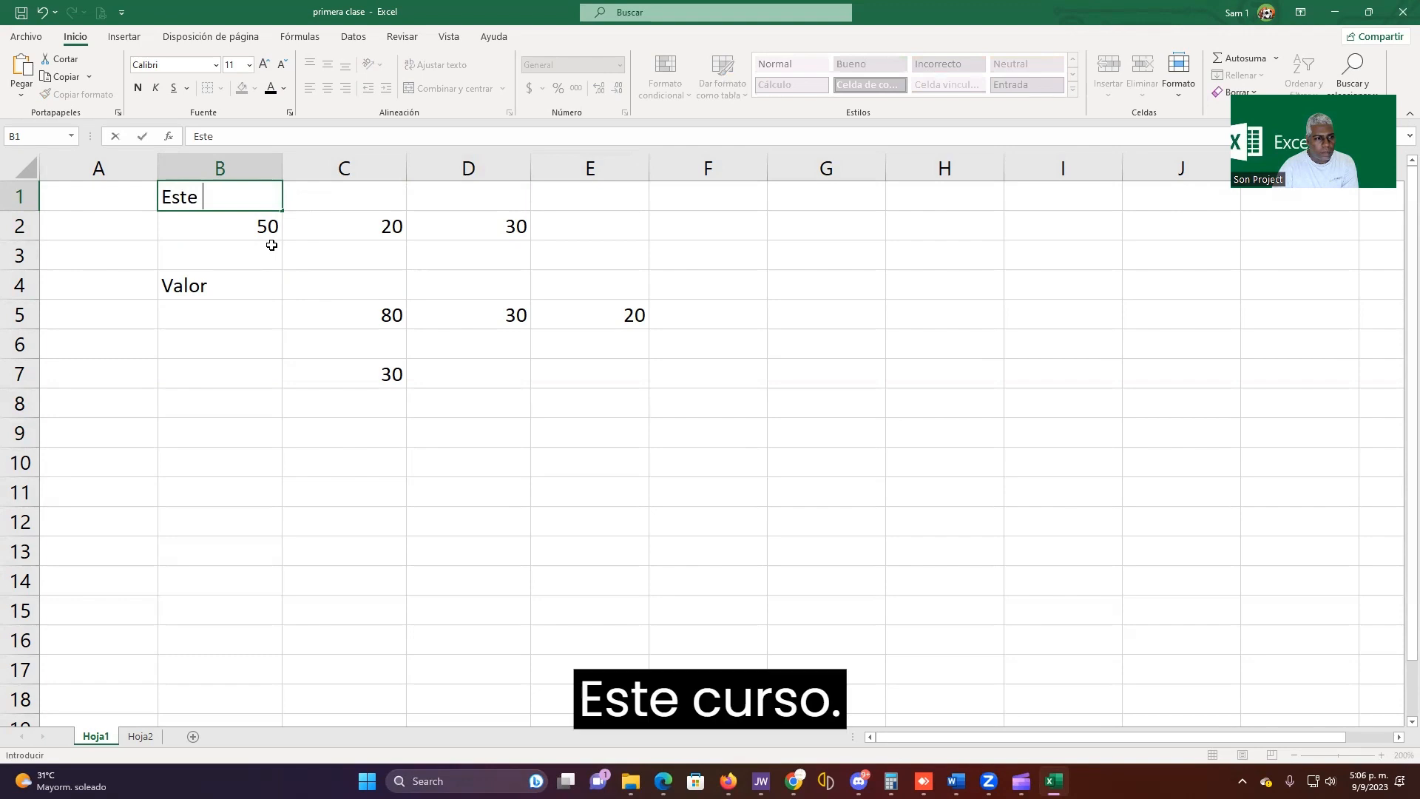
text(urs)
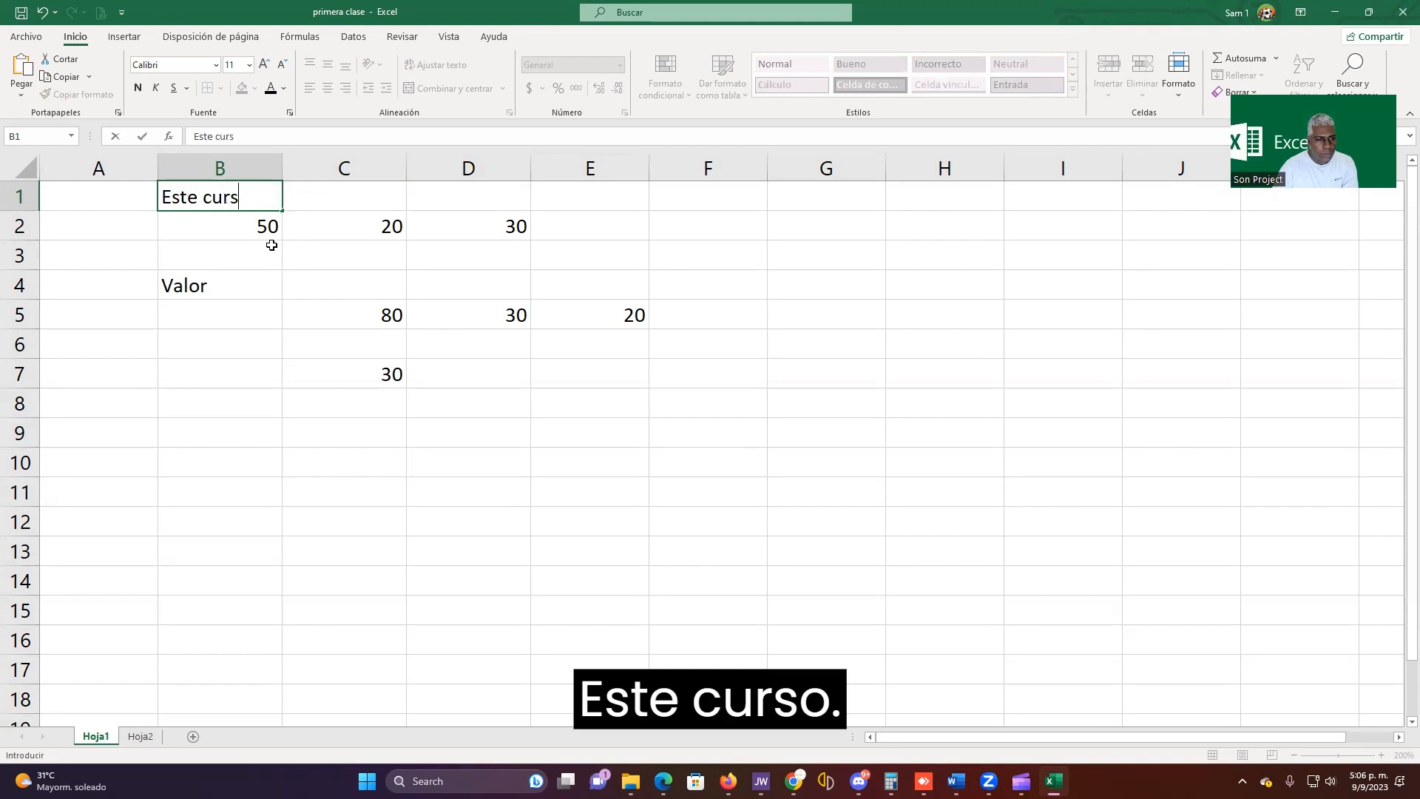
text(o trata sob)
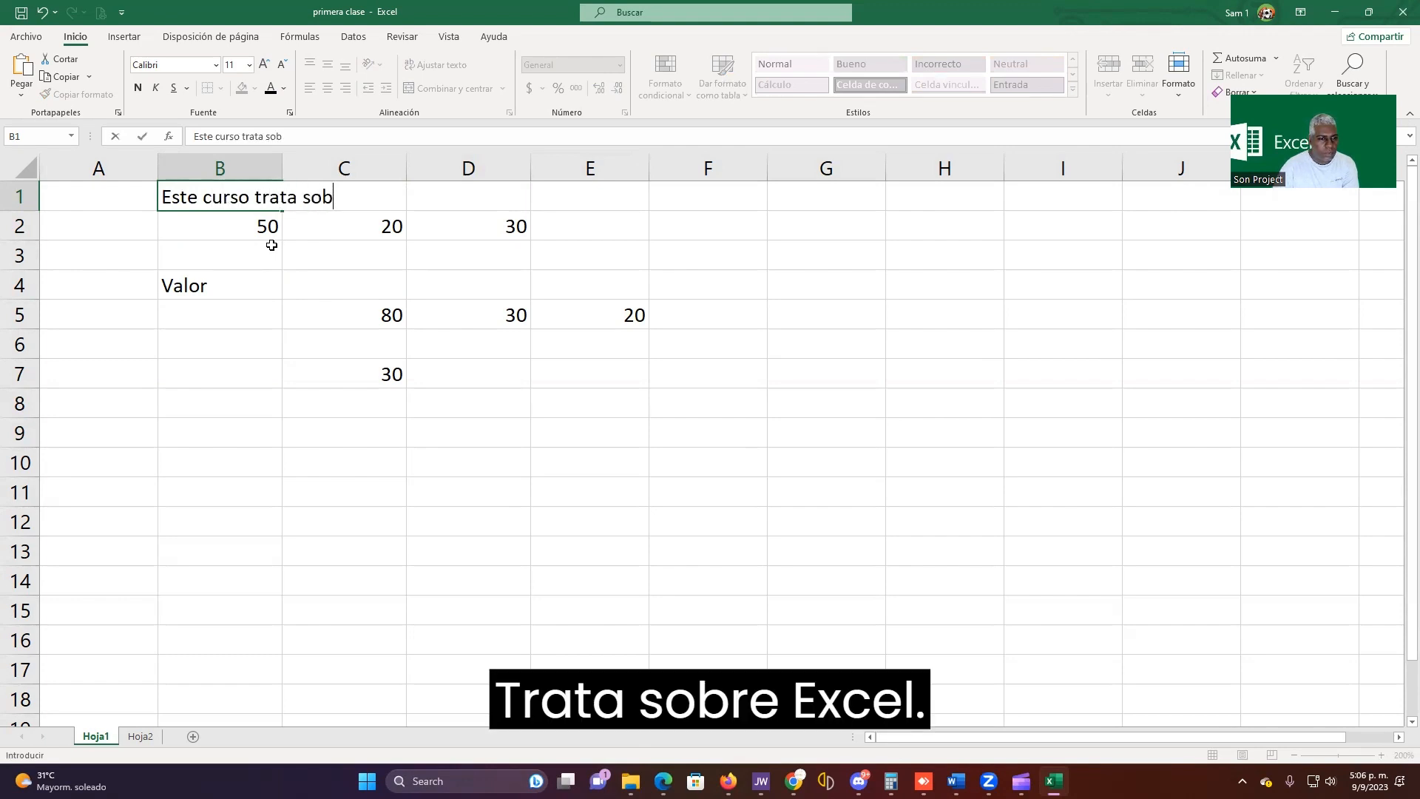
text(re excel par)
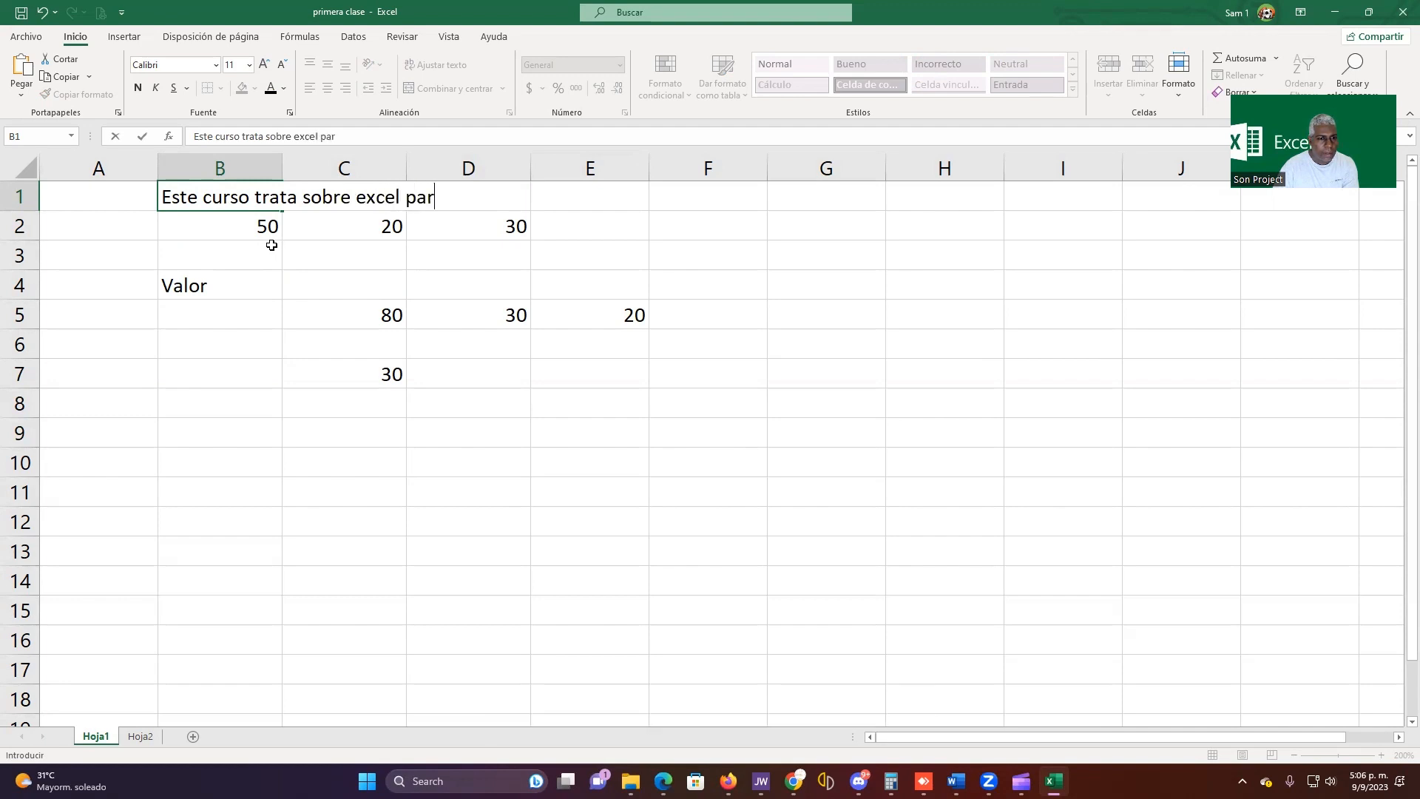
text(a trabaja)
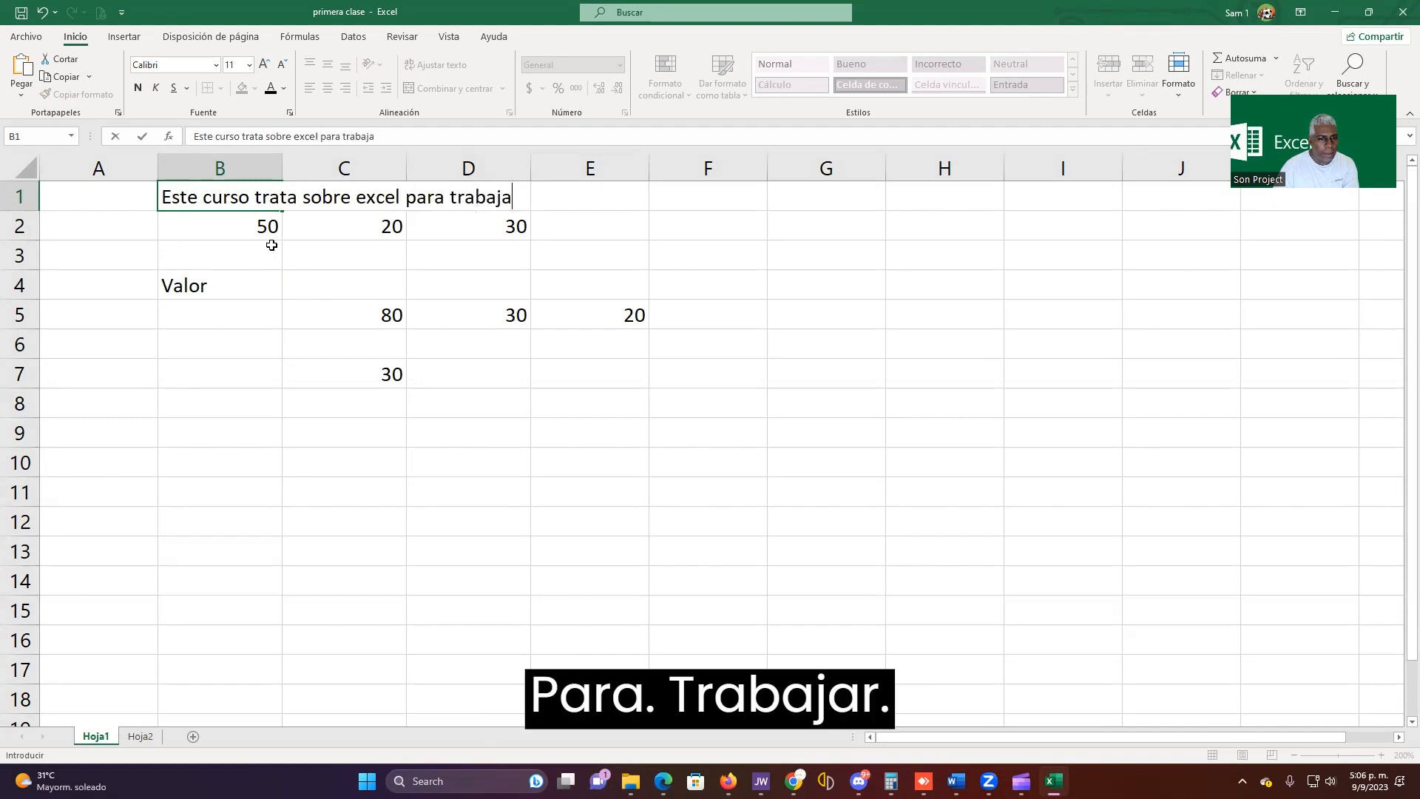
text(r rapidamente)
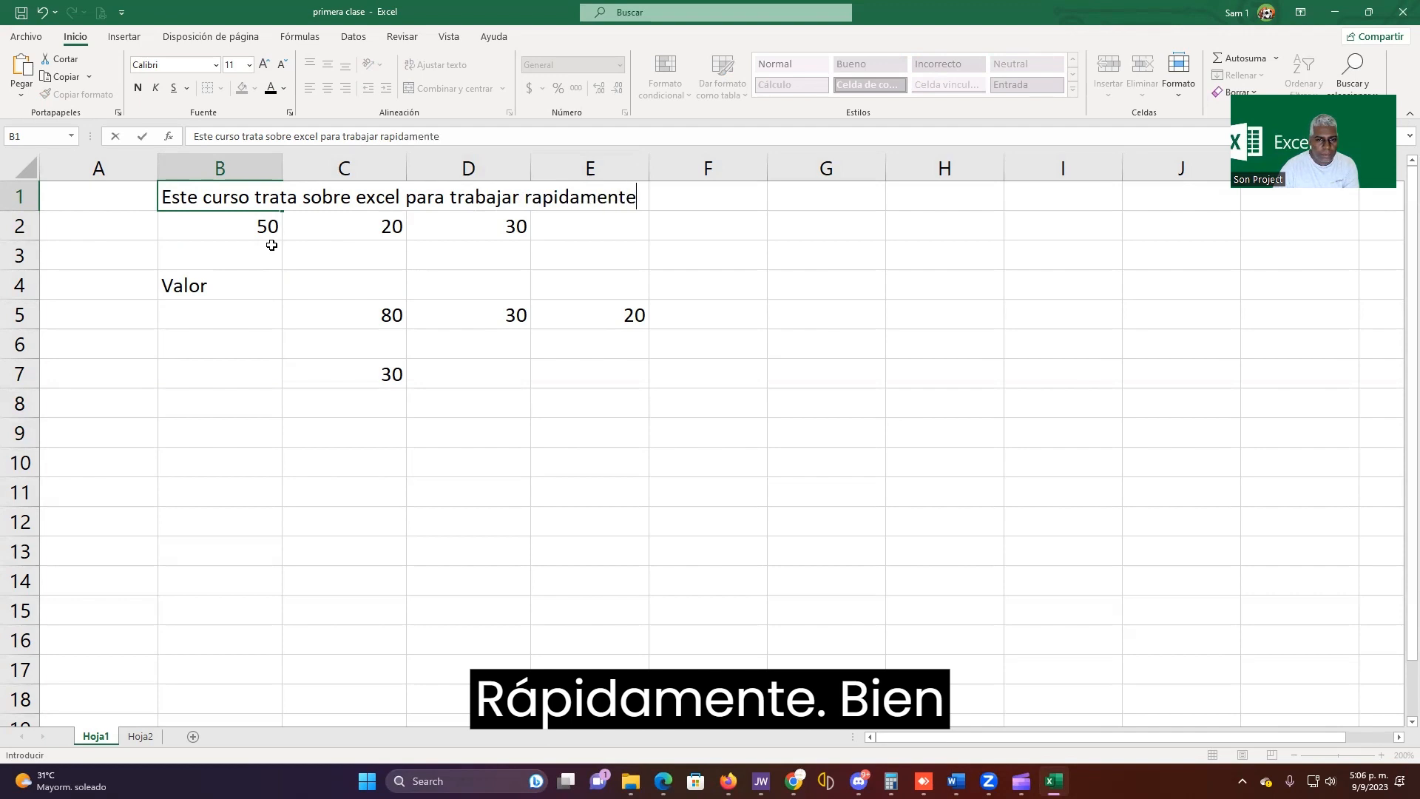
key(Return)
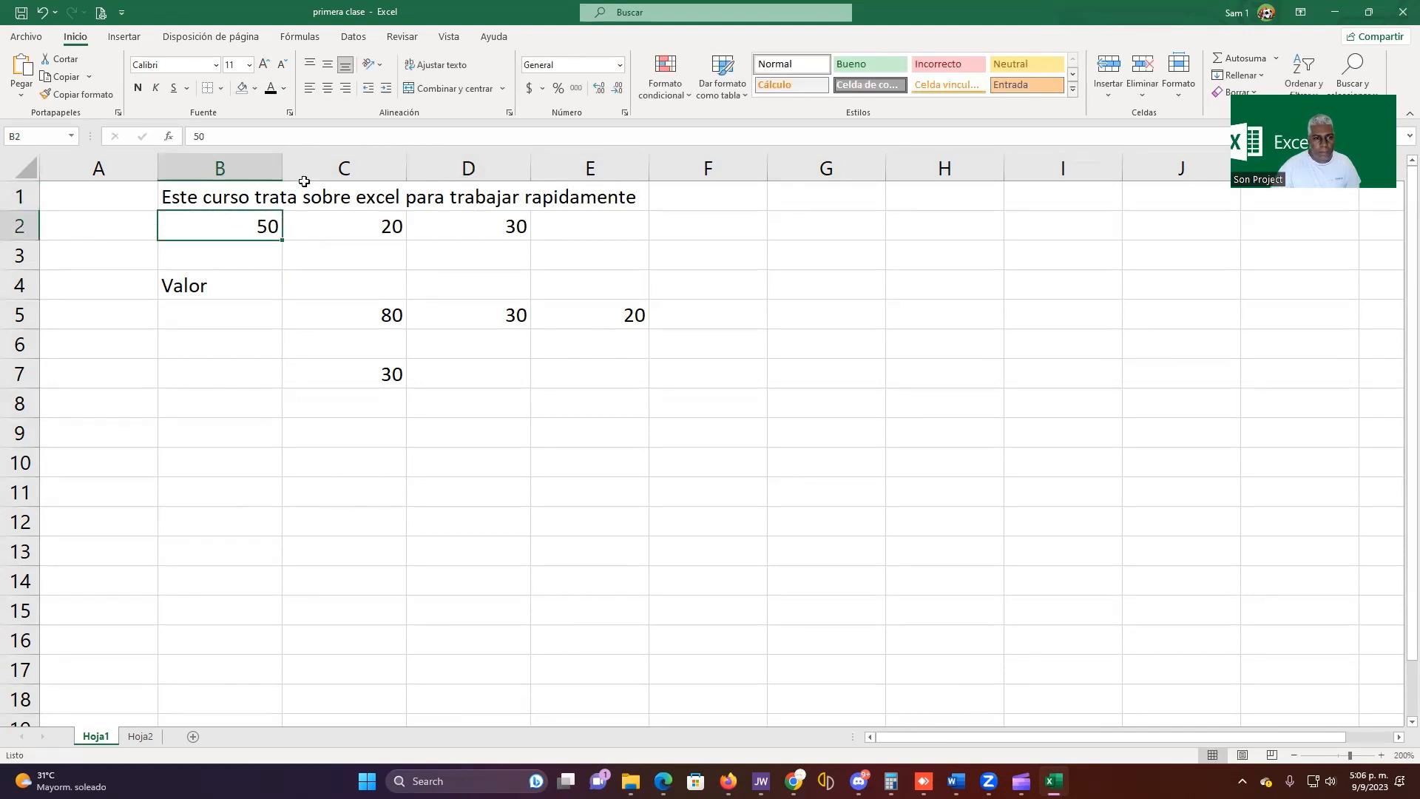
Examine how the sentence spreads over B1:E1 and check which cell actually holds the text.
click(454, 360)
drag(199, 197, 564, 194)
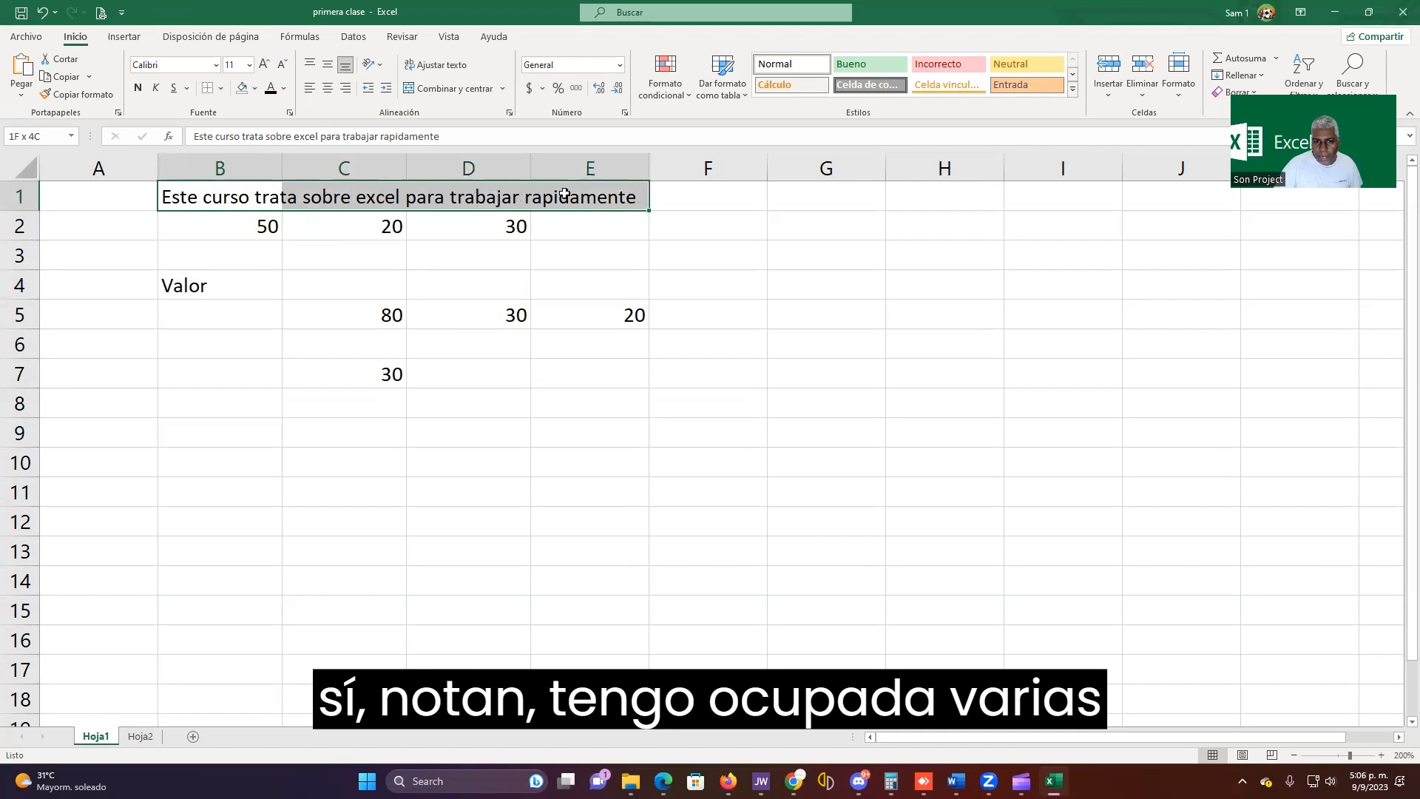
click(596, 390)
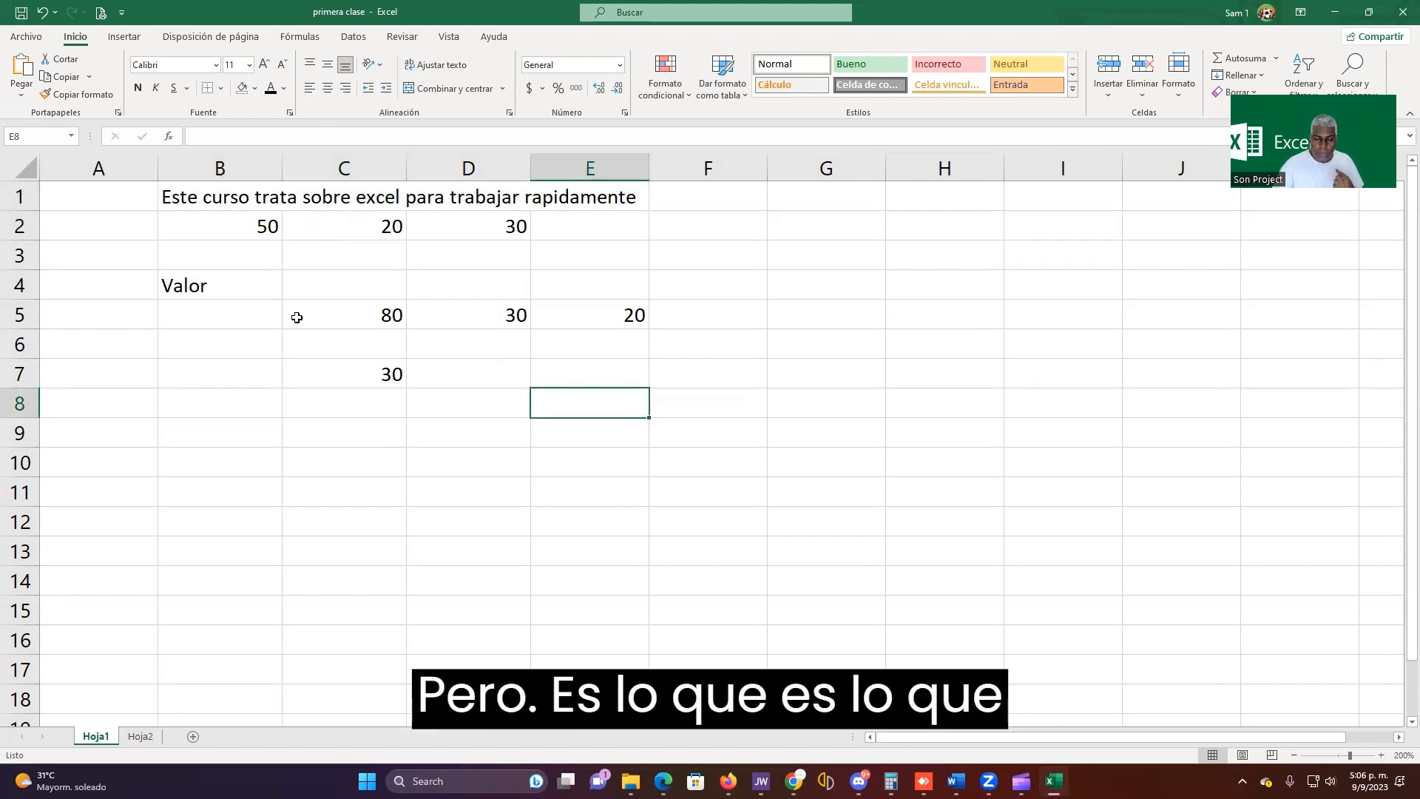
drag(214, 198, 547, 194)
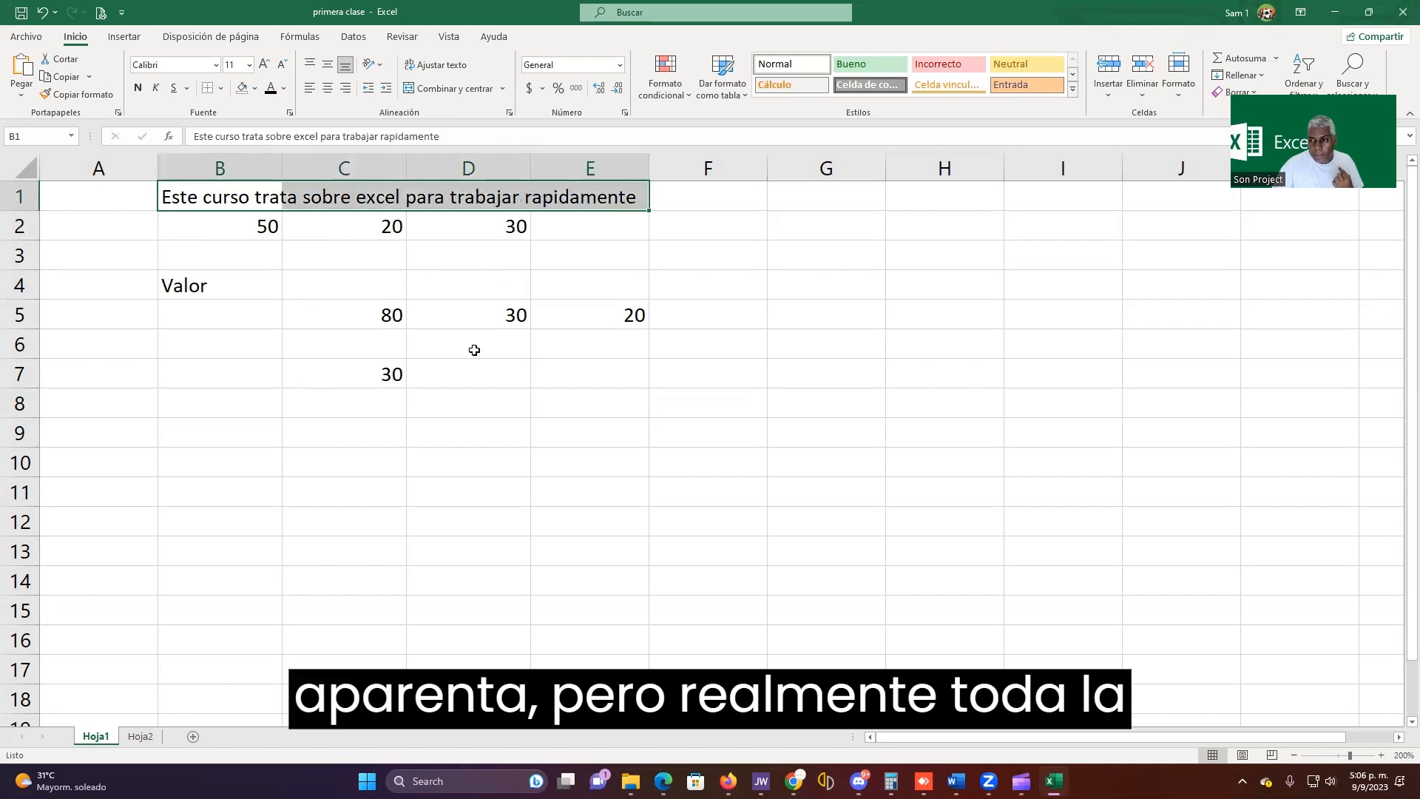
click(474, 350)
click(204, 197)
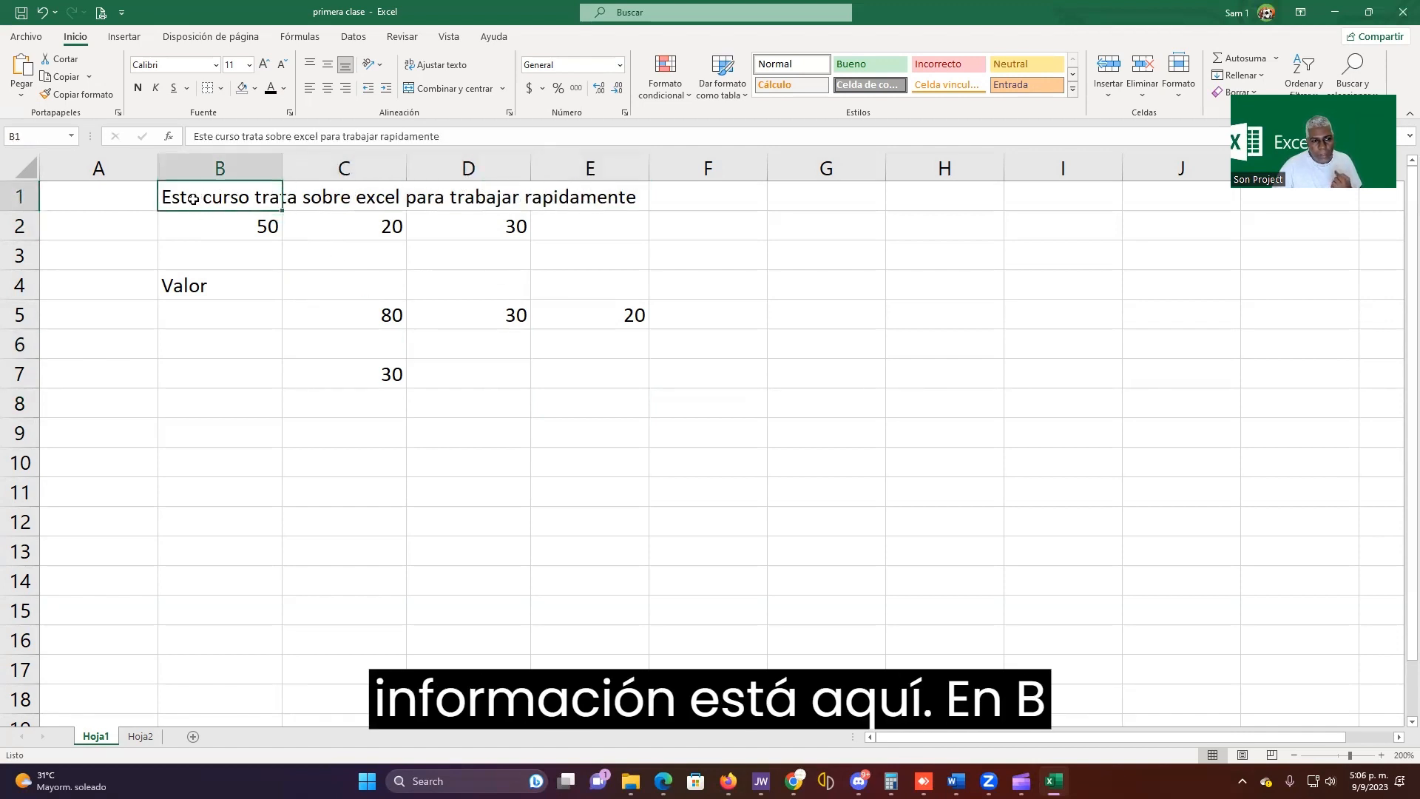
click(287, 302)
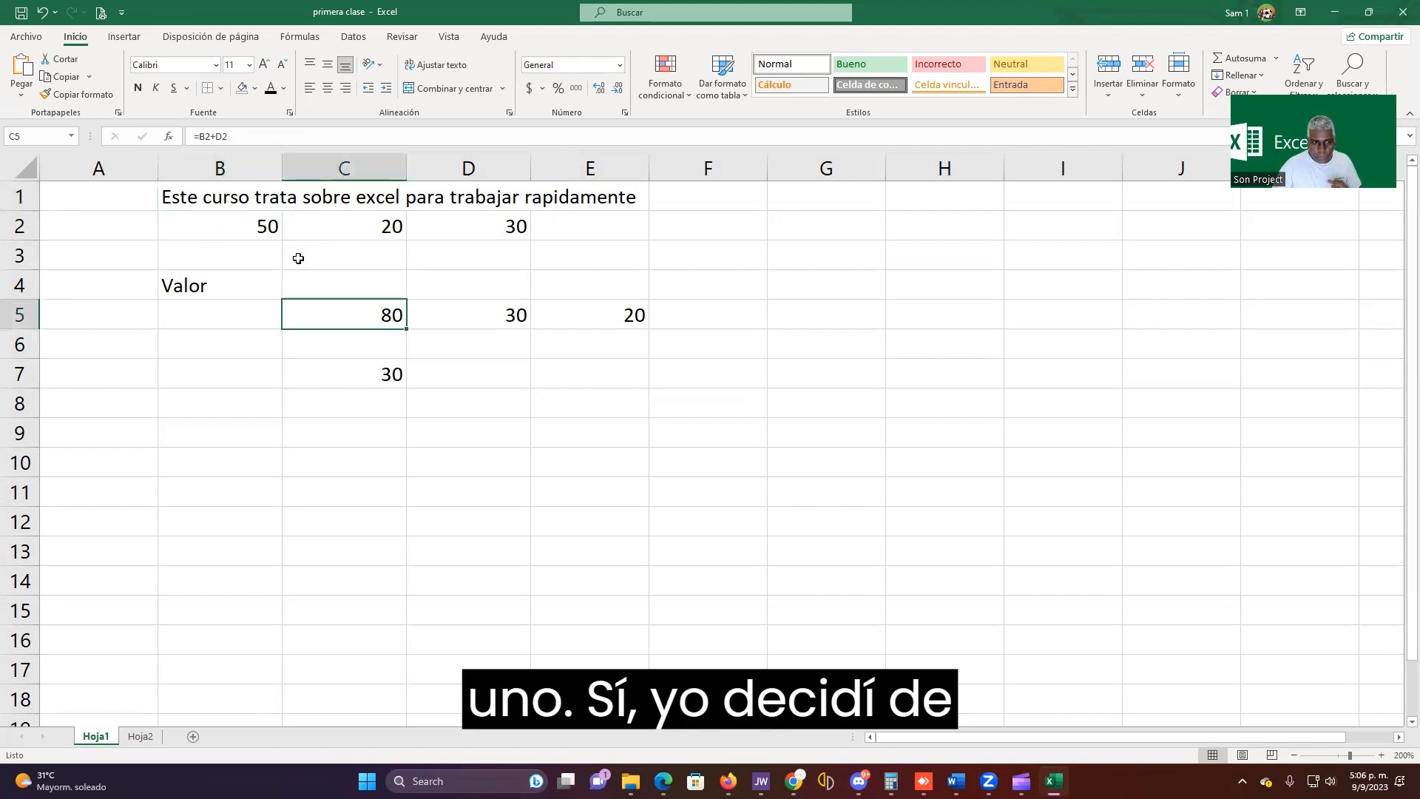
Enter the text "sobreescribir" in cell C1, beside the long sentence.
click(324, 195)
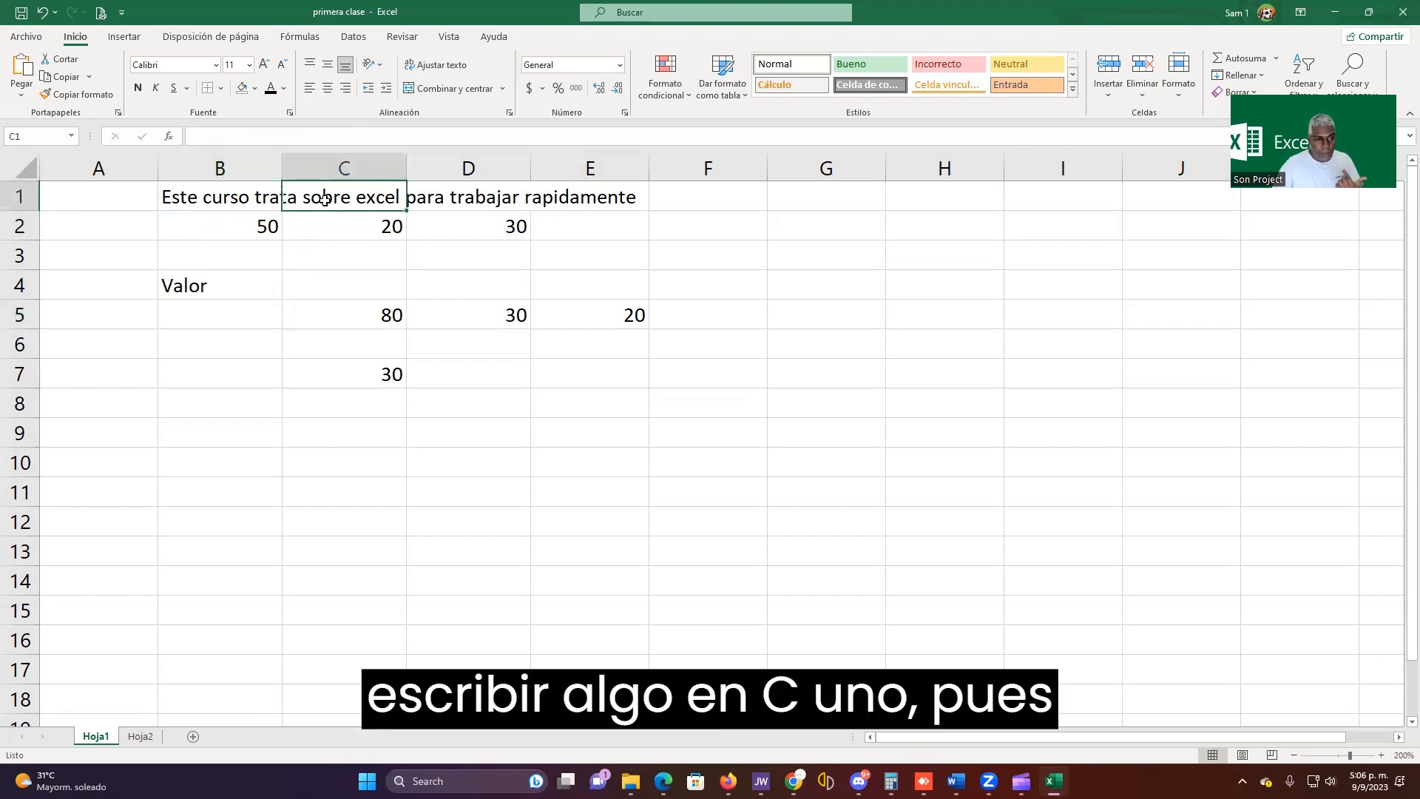
text(sobree)
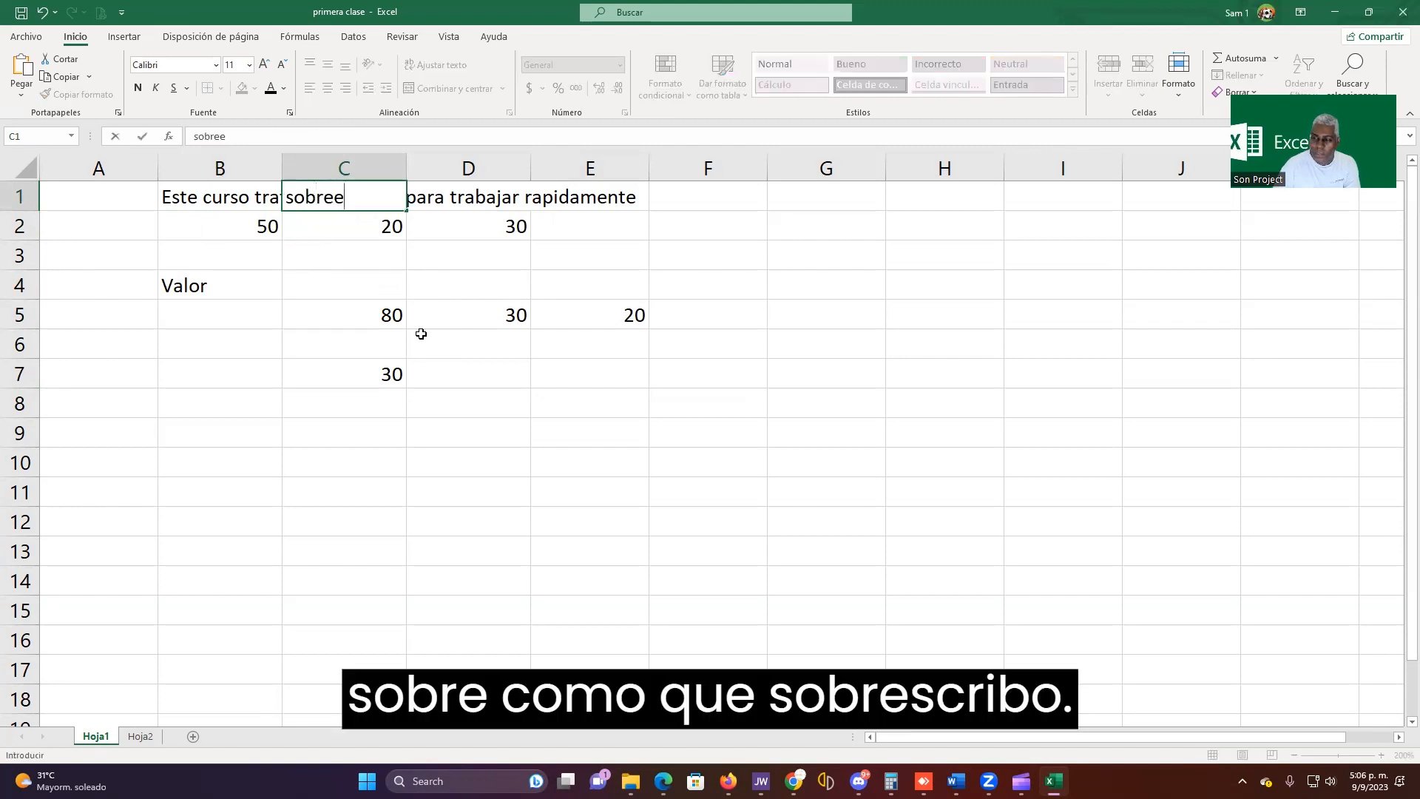
text(e)
key(BackSpace)
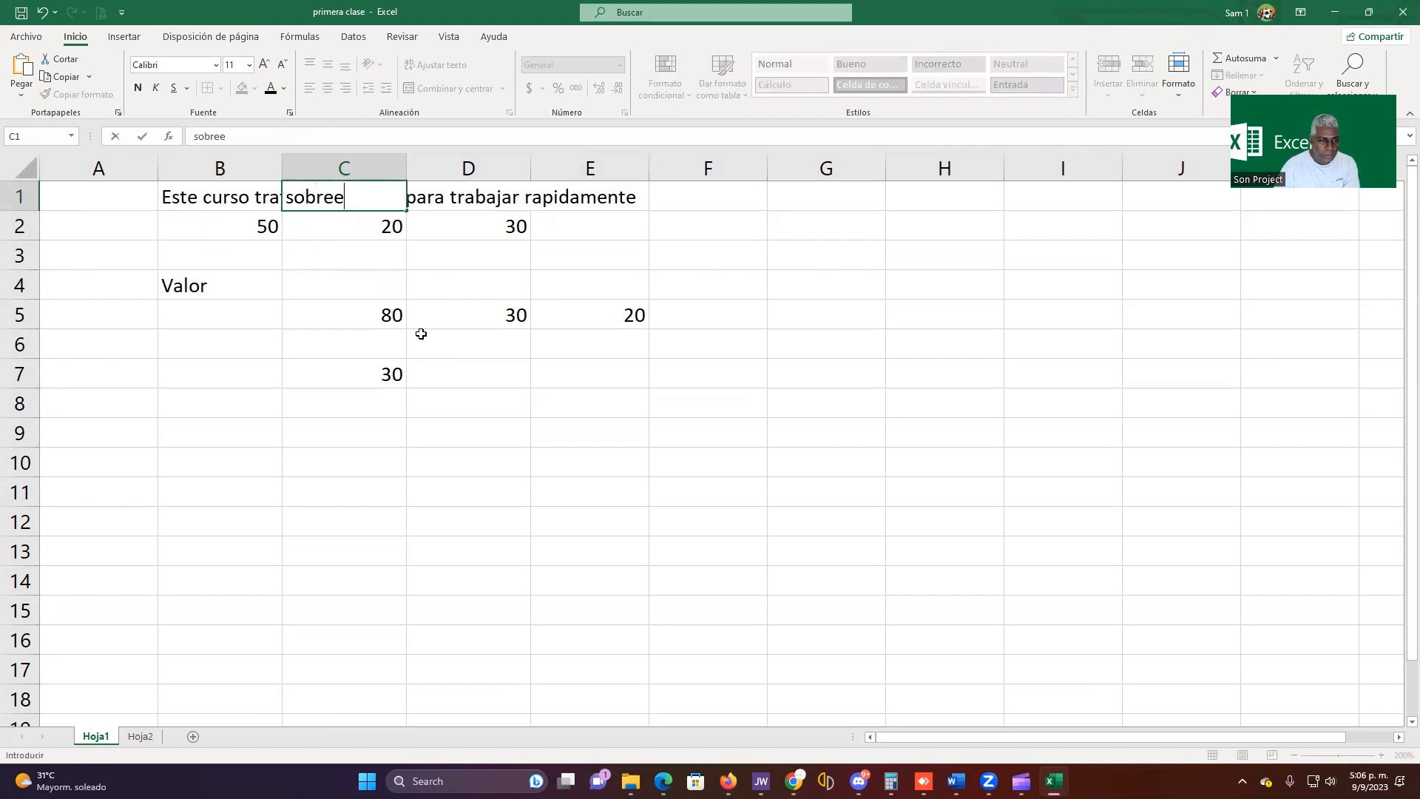
text(scribir)
key(Return)
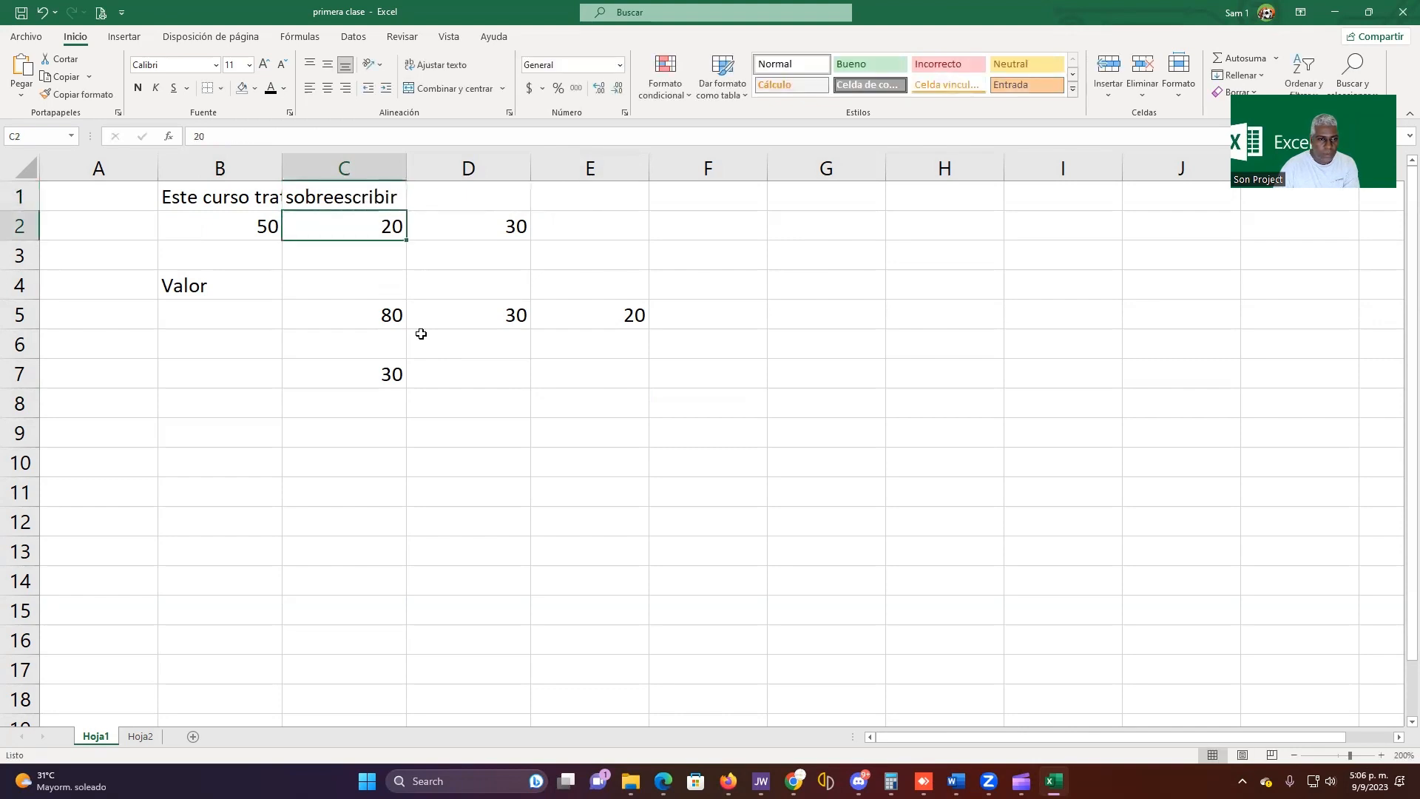
click(470, 387)
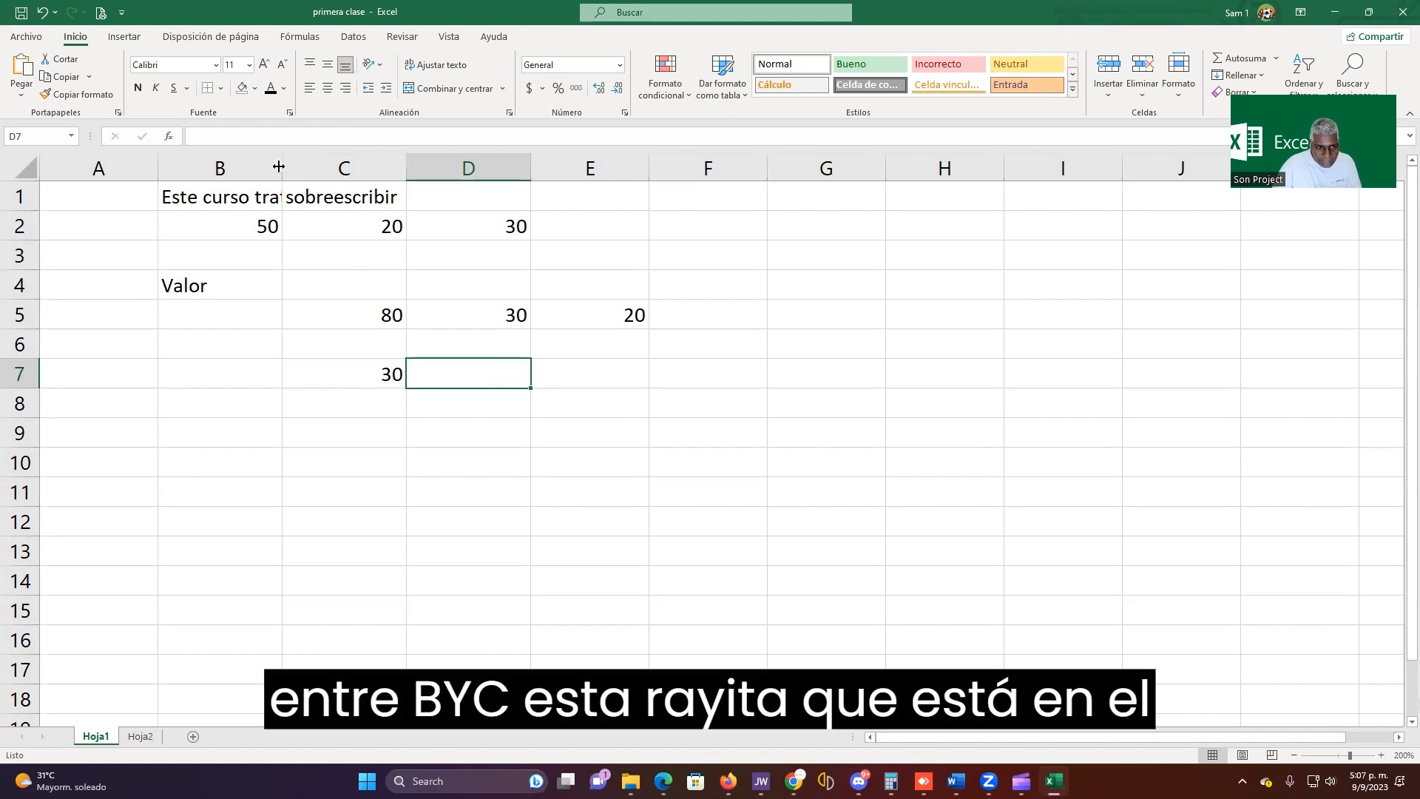
Widen column B until the whole sentence in B1 fits, and make column C slightly wider.
drag(282, 167, 656, 172)
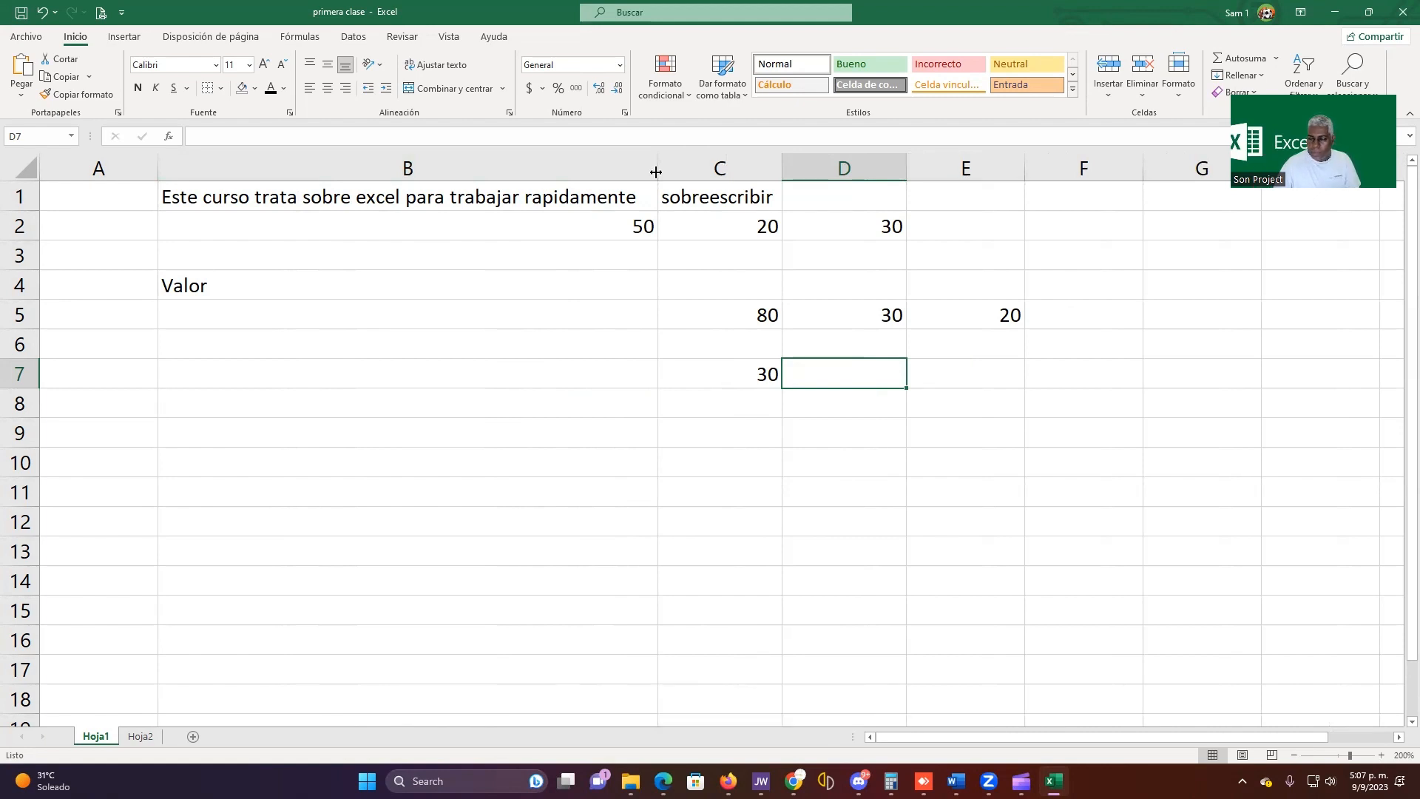
drag(782, 167, 788, 165)
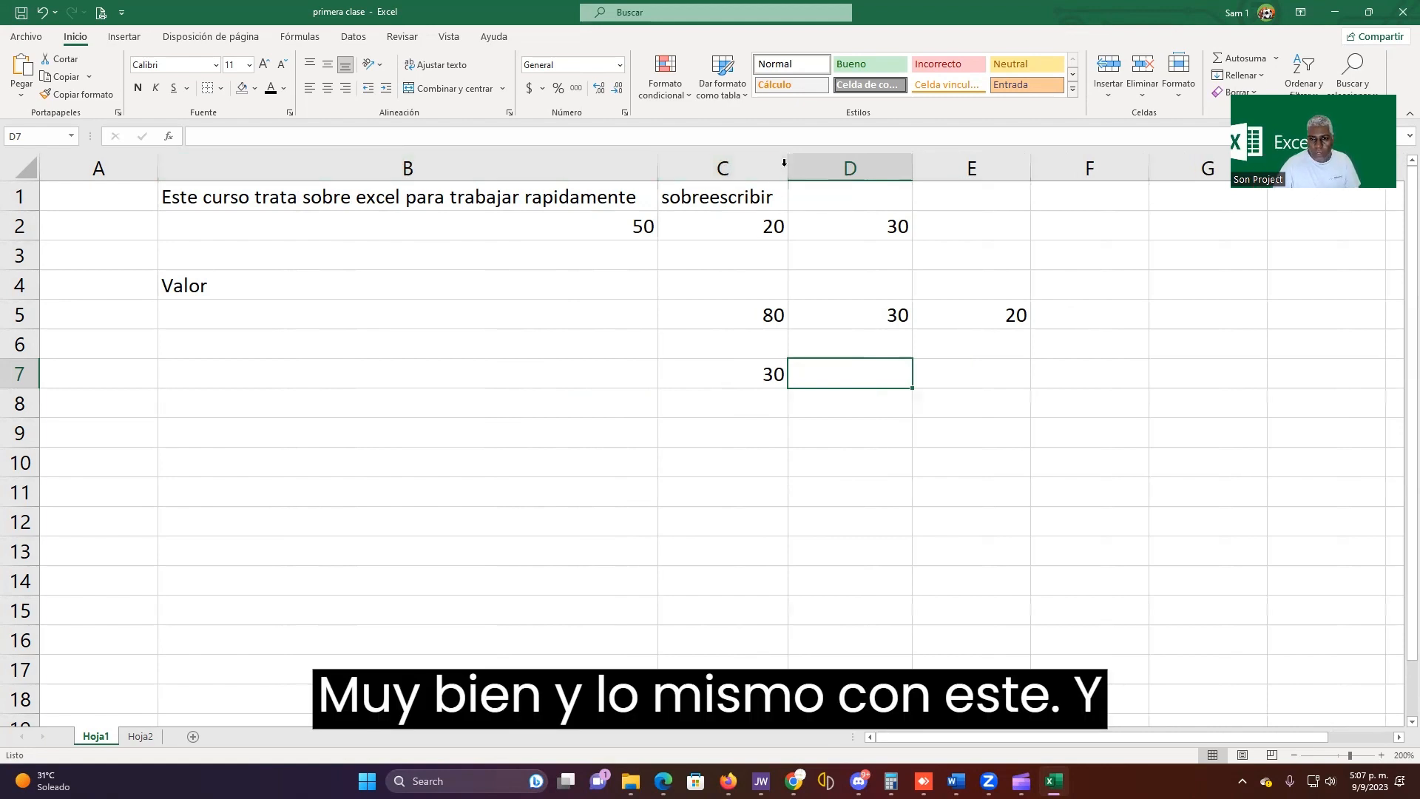
double_click(657, 170)
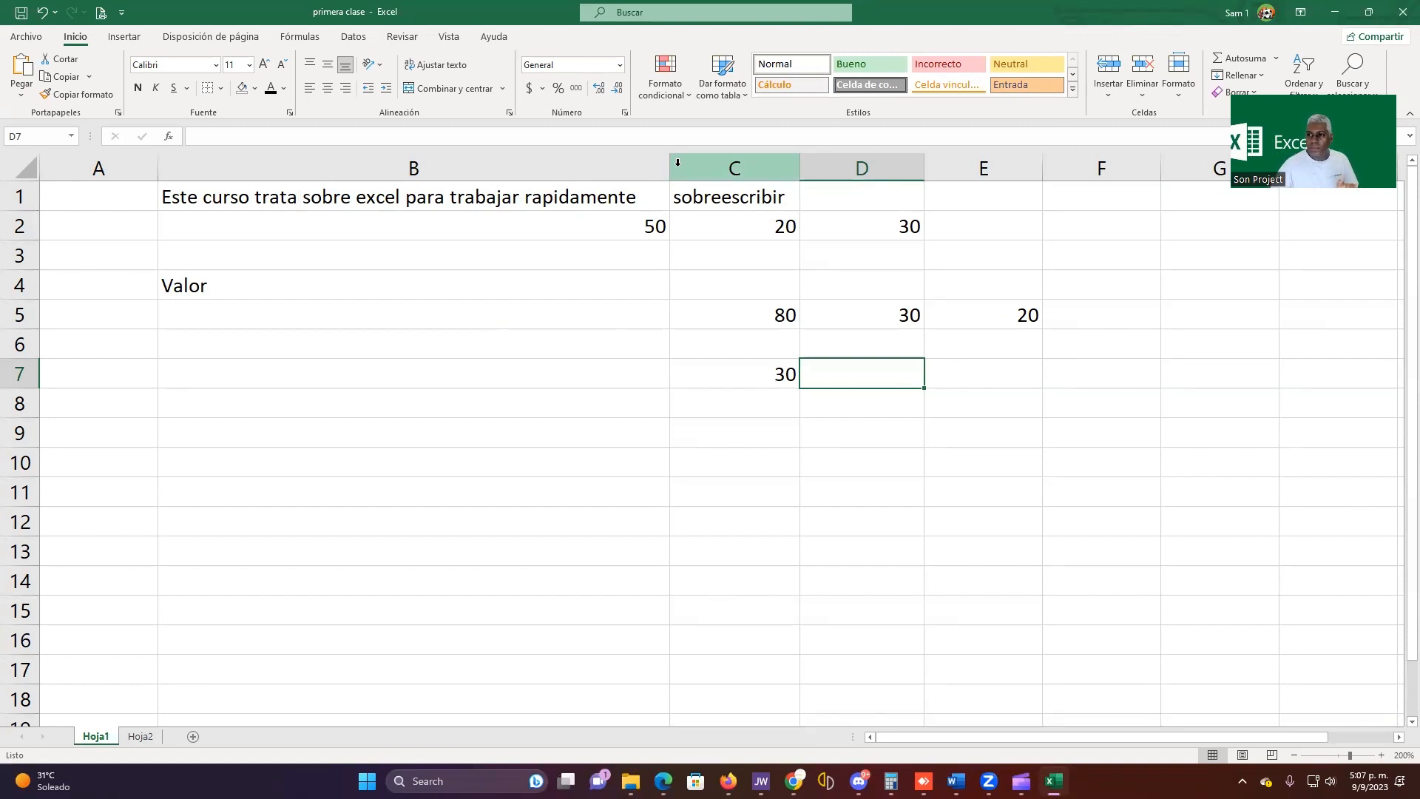
Narrow column B until it is slightly too small for the sentence in B1, and select cell B2.
drag(669, 158, 616, 177)
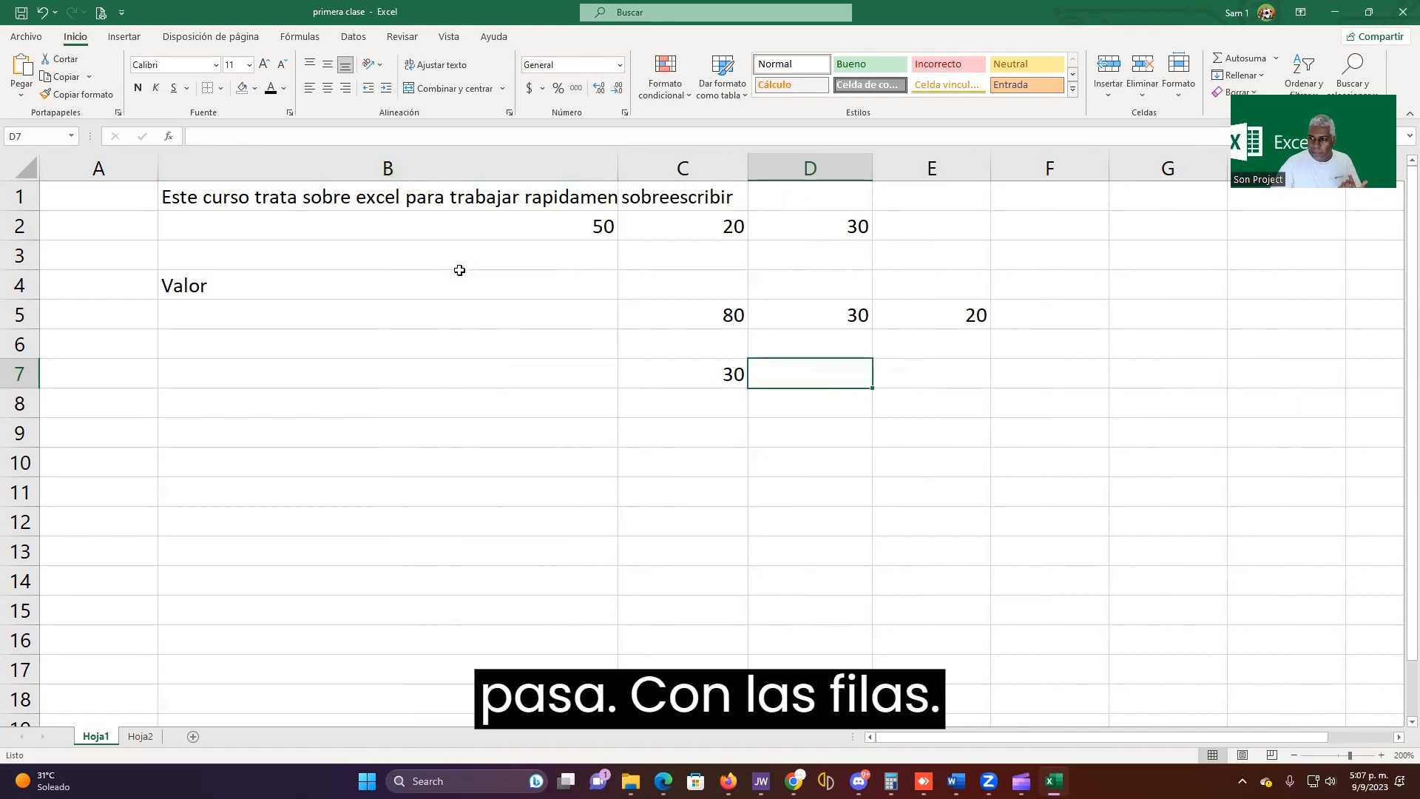
click(409, 227)
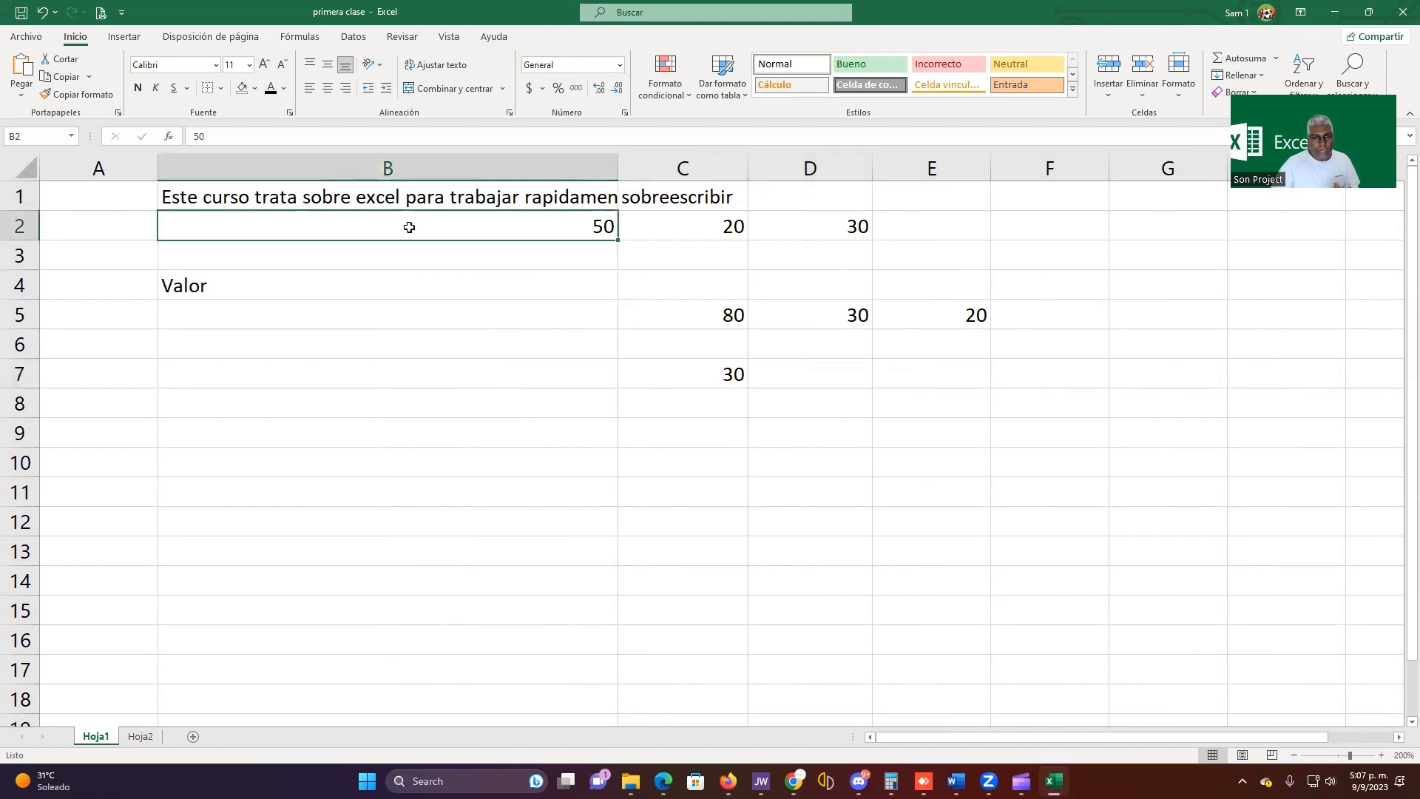
Increase the font size of the number in B2 to 72, and slightly reduce the height of row 2.
click(259, 64)
click(258, 64)
click(259, 65)
click(259, 65)
click(259, 64)
click(259, 64)
click(258, 64)
click(259, 65)
click(259, 65)
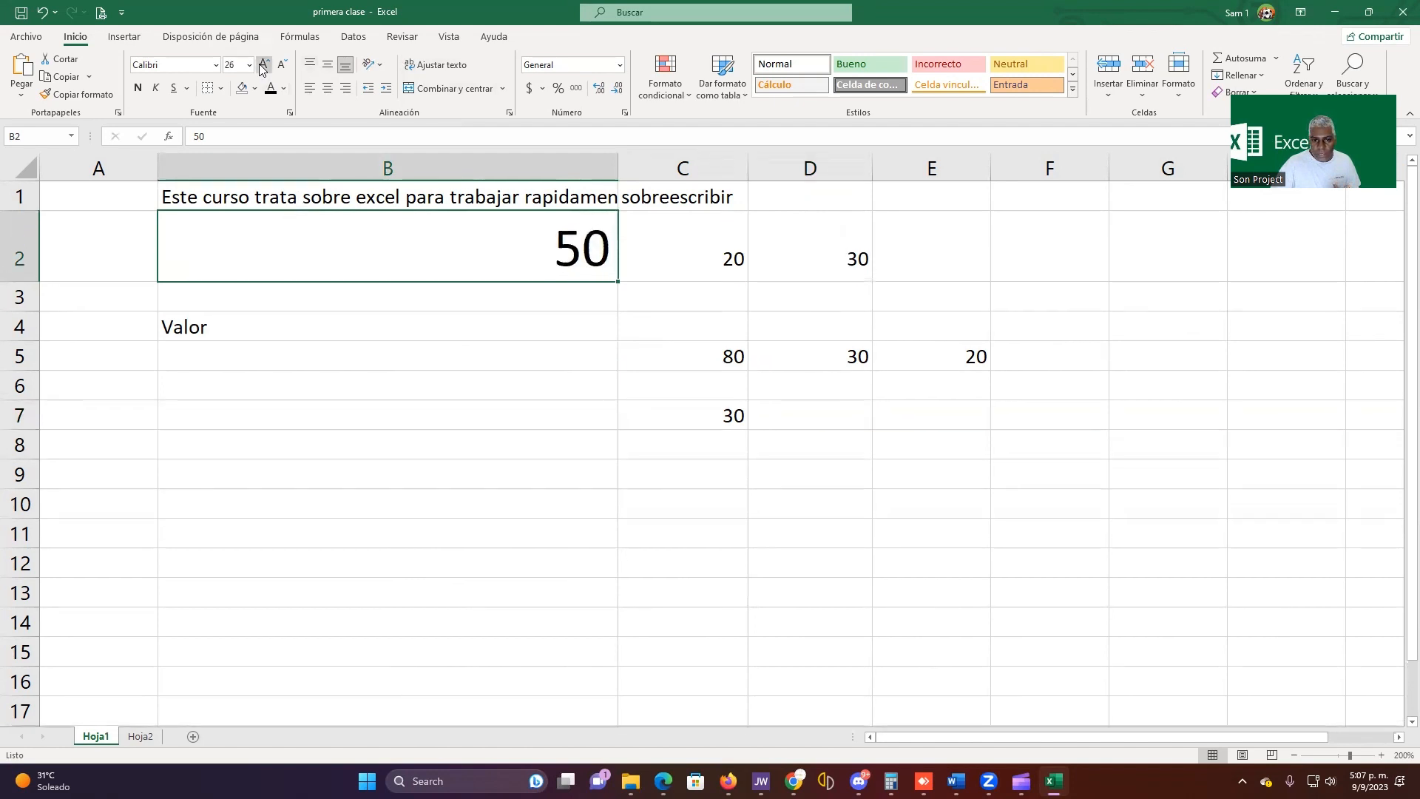
click(259, 64)
click(259, 64)
click(259, 64)
click(547, 462)
click(517, 302)
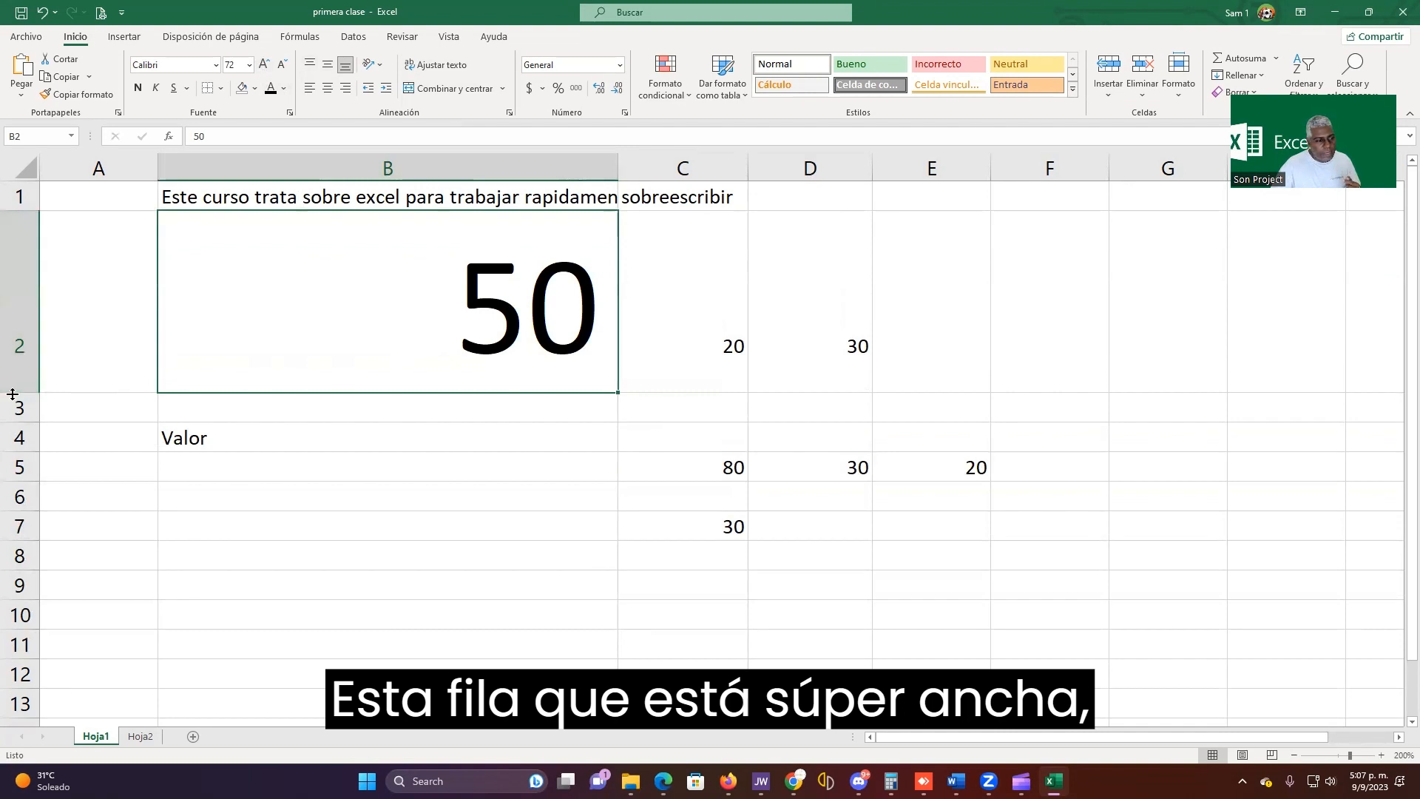
mouse_move(12, 387)
mouse_down()
mouse_move(13, 259)
mouse_move(37, 375)
mouse_up()
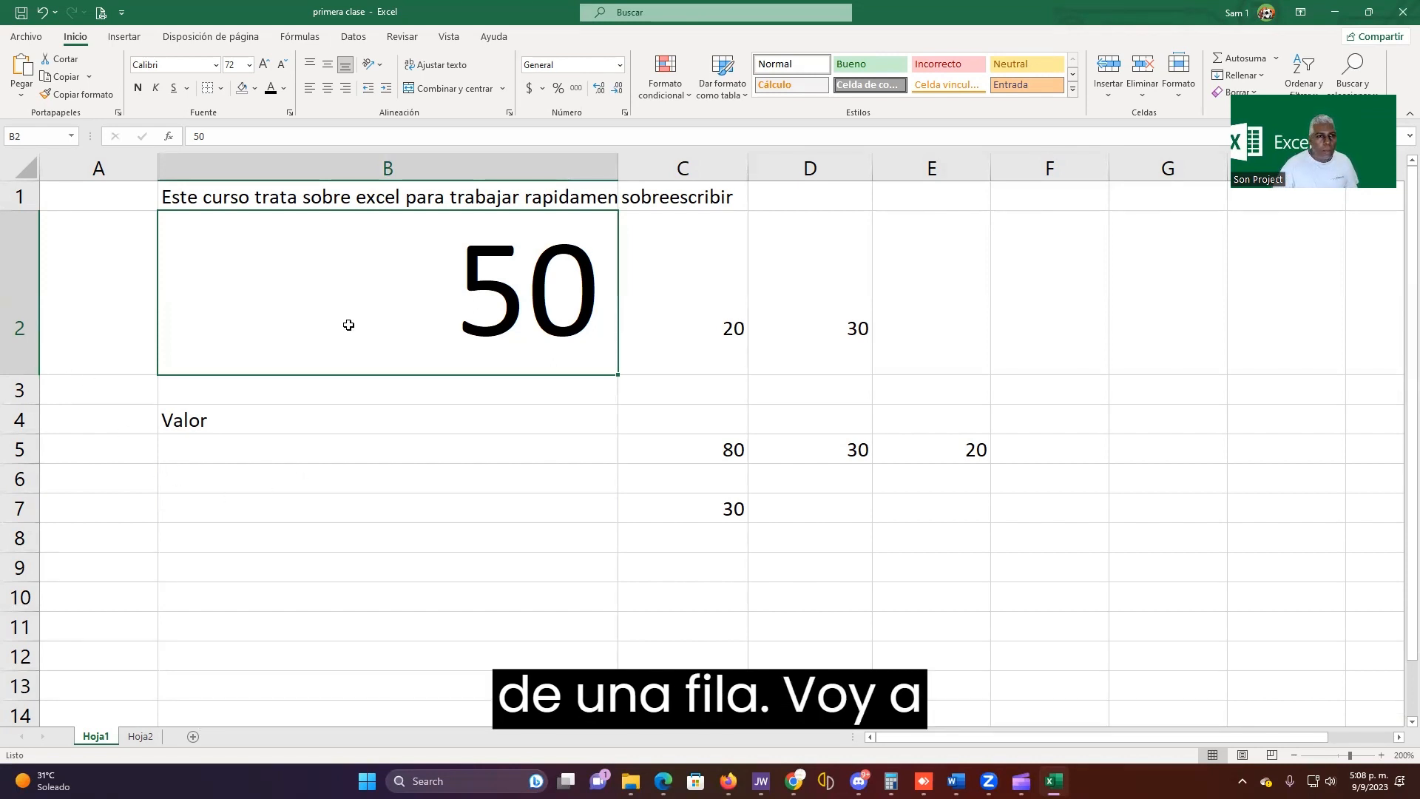
Reduce the font size of the number in B2 to 14.
click(375, 444)
click(421, 304)
click(283, 68)
click(282, 68)
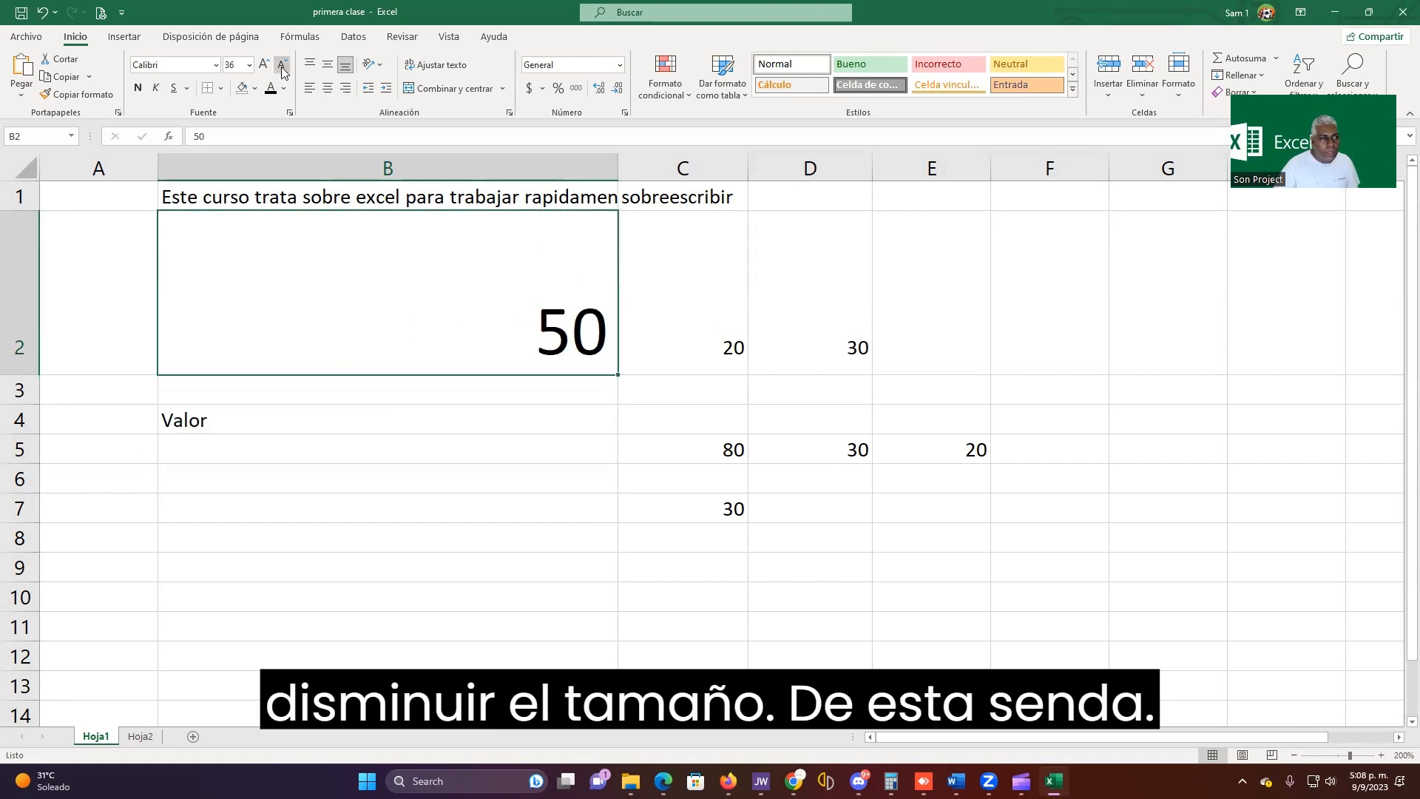
click(282, 68)
click(283, 68)
click(283, 68)
click(282, 68)
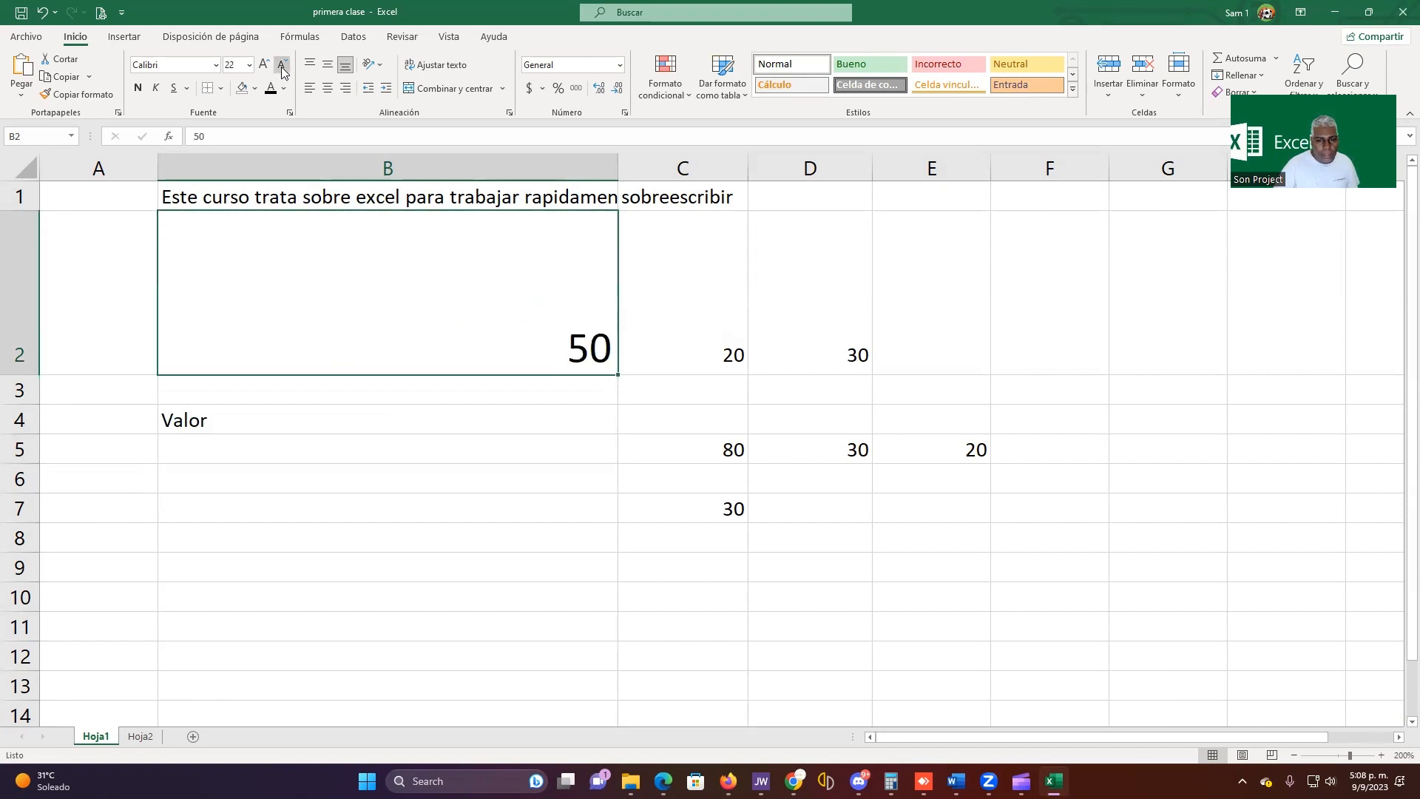
click(281, 67)
click(282, 66)
click(281, 67)
click(281, 66)
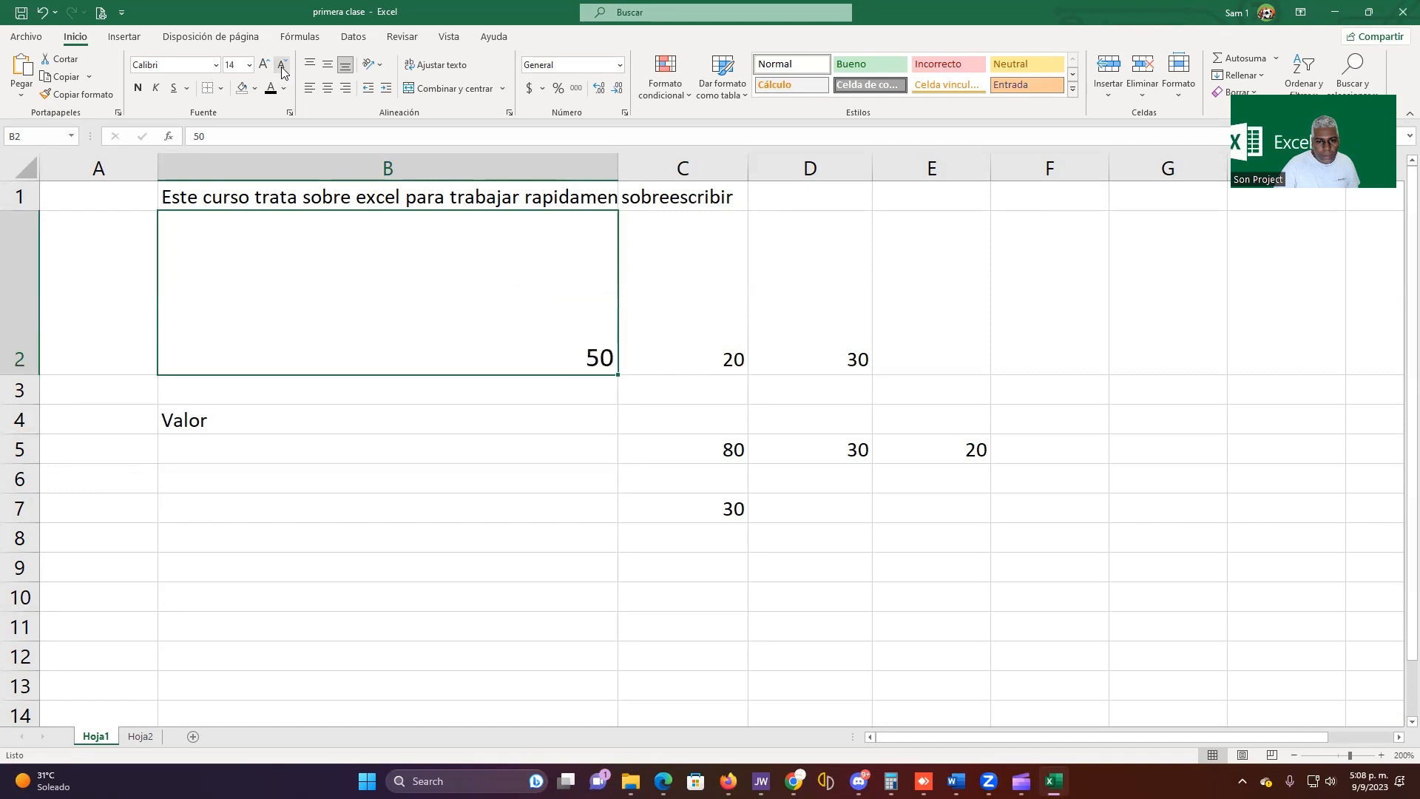
click(460, 529)
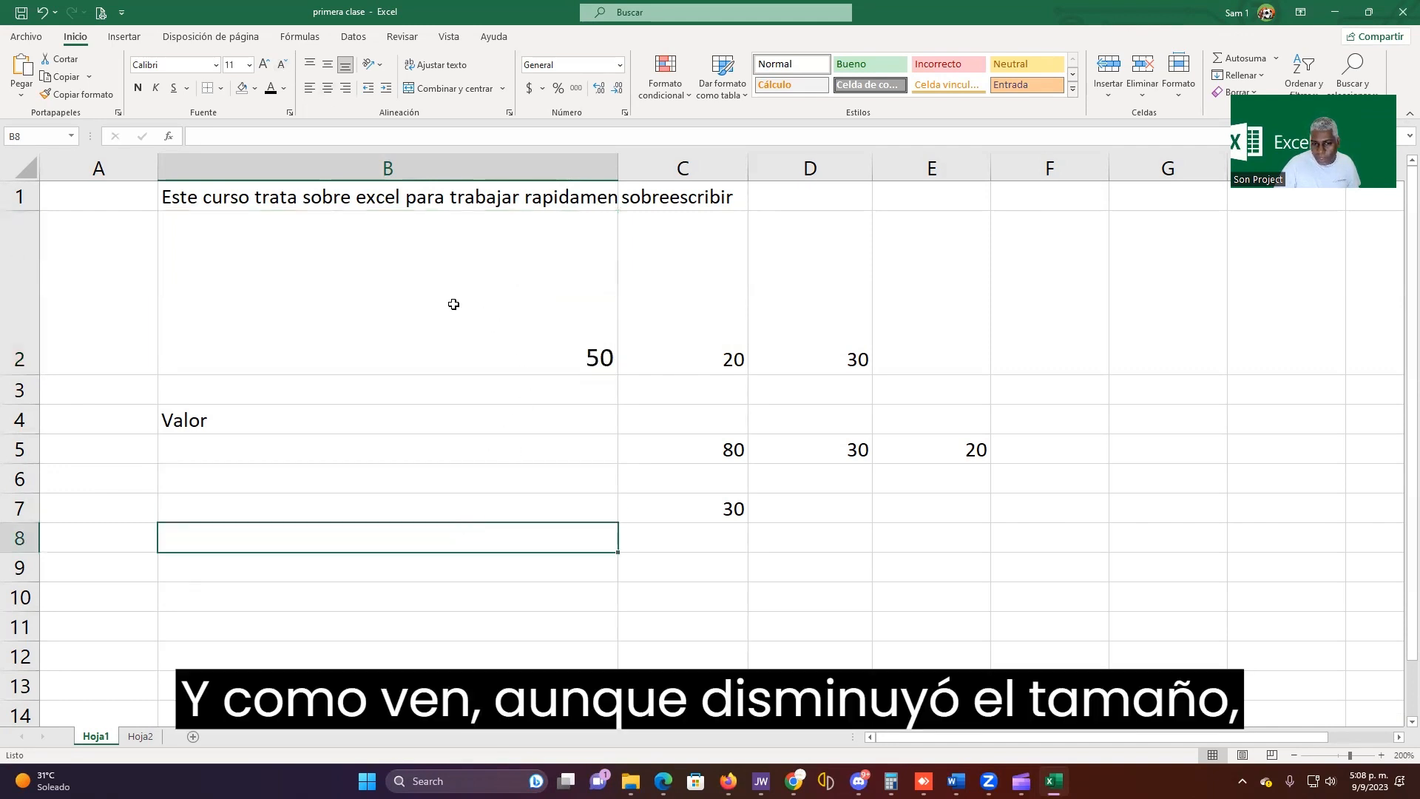
click(466, 336)
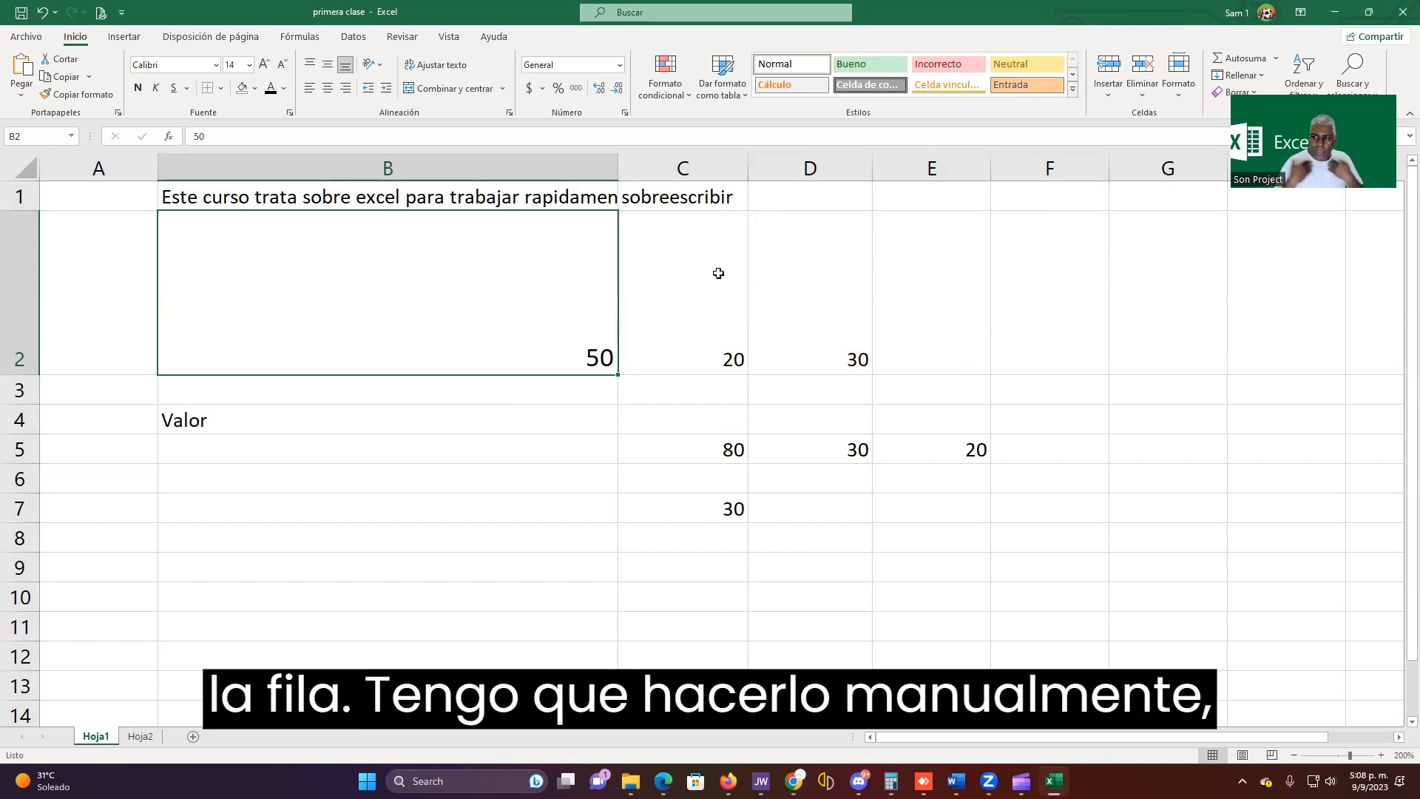
Autofit row 2 to its content, make it nearly twice as tall, and select B2:D2.
double_click(23, 378)
drag(484, 231, 900, 213)
click(414, 322)
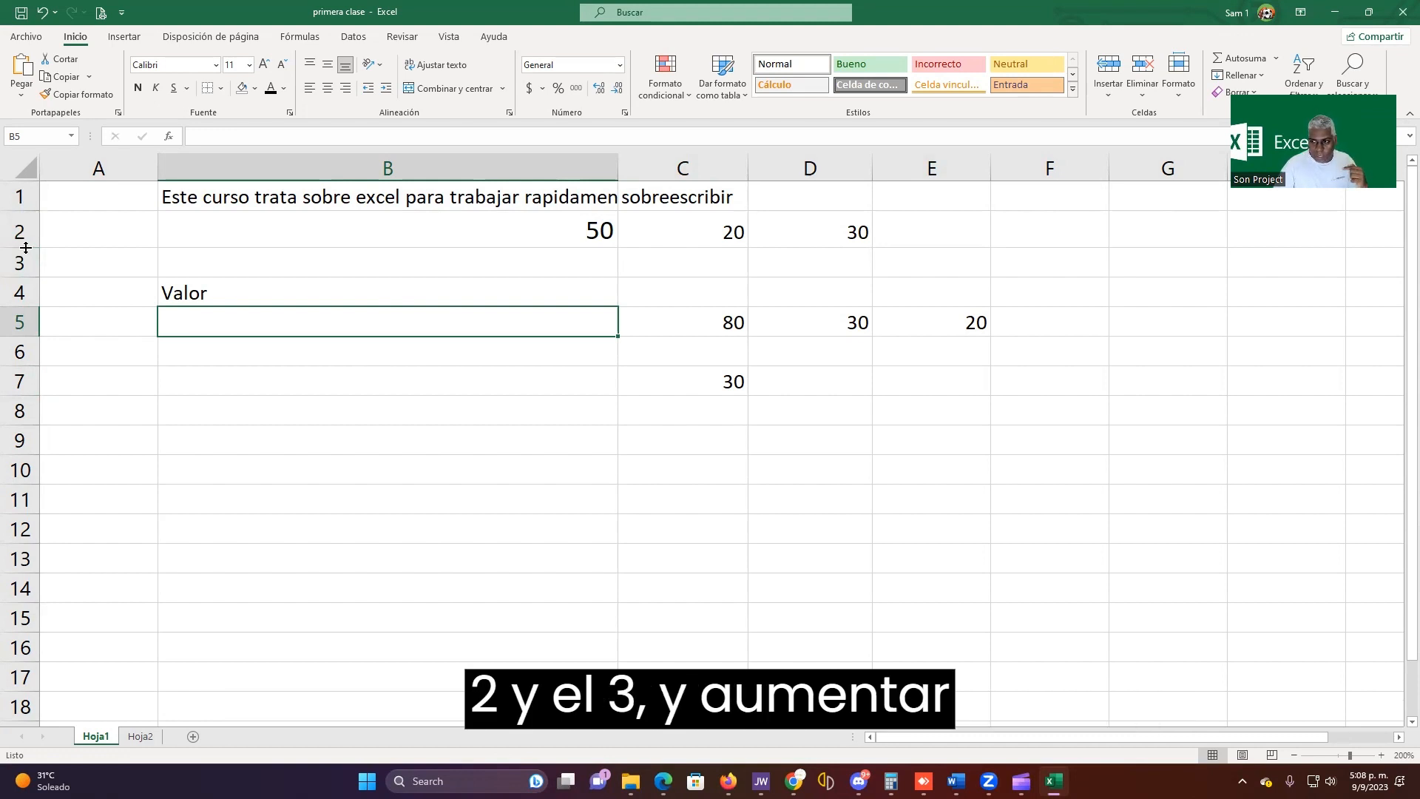
drag(26, 248, 27, 278)
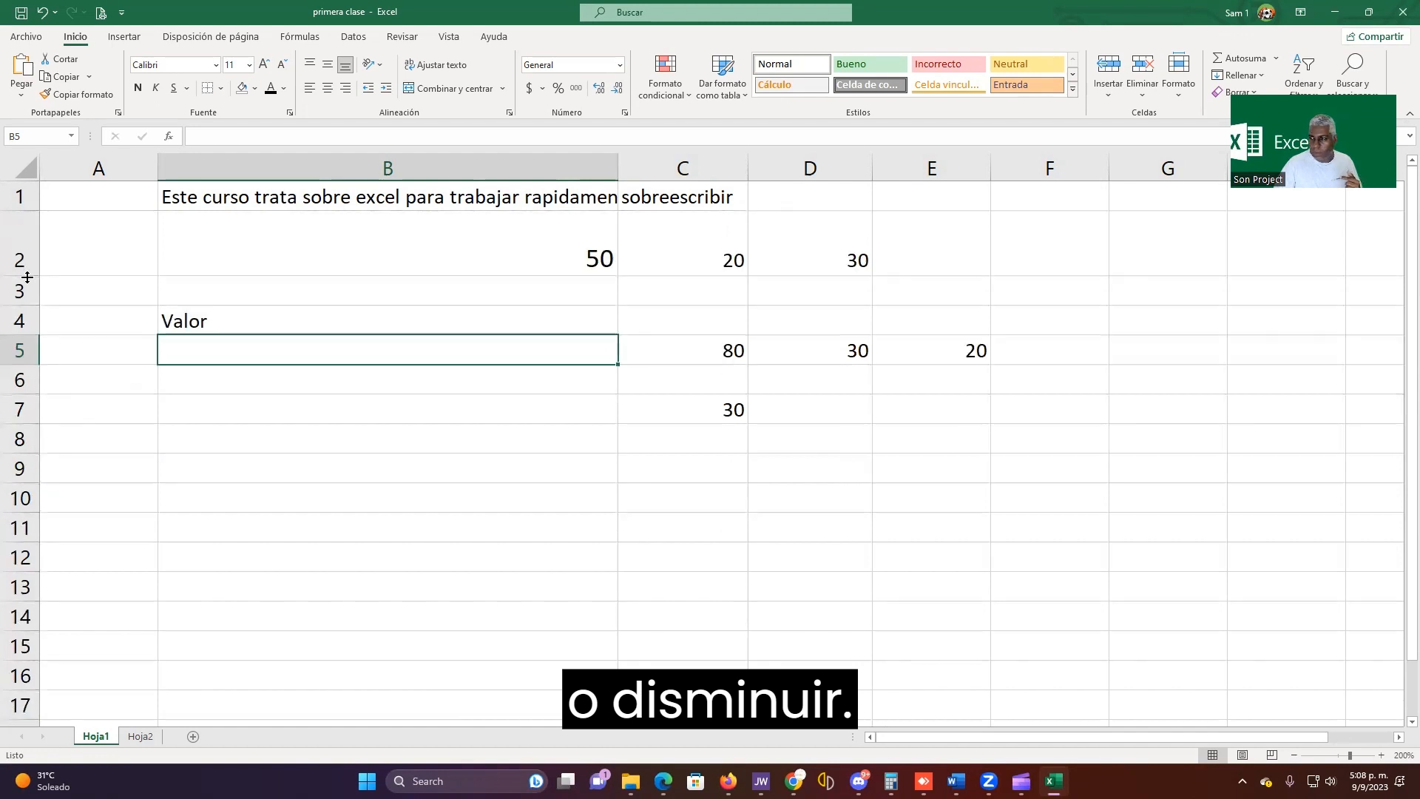
drag(233, 274, 797, 245)
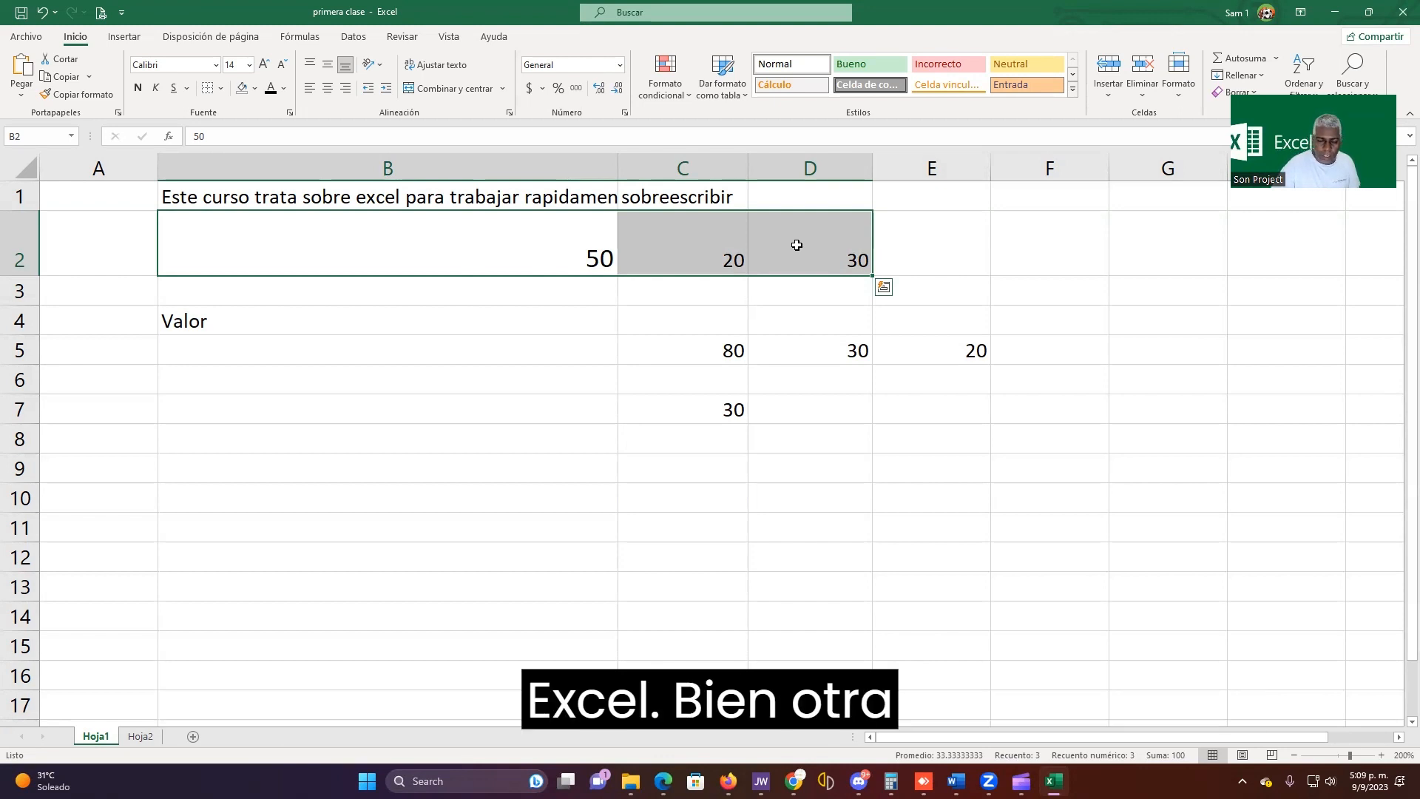
click(315, 289)
drag(267, 246, 913, 444)
click(444, 425)
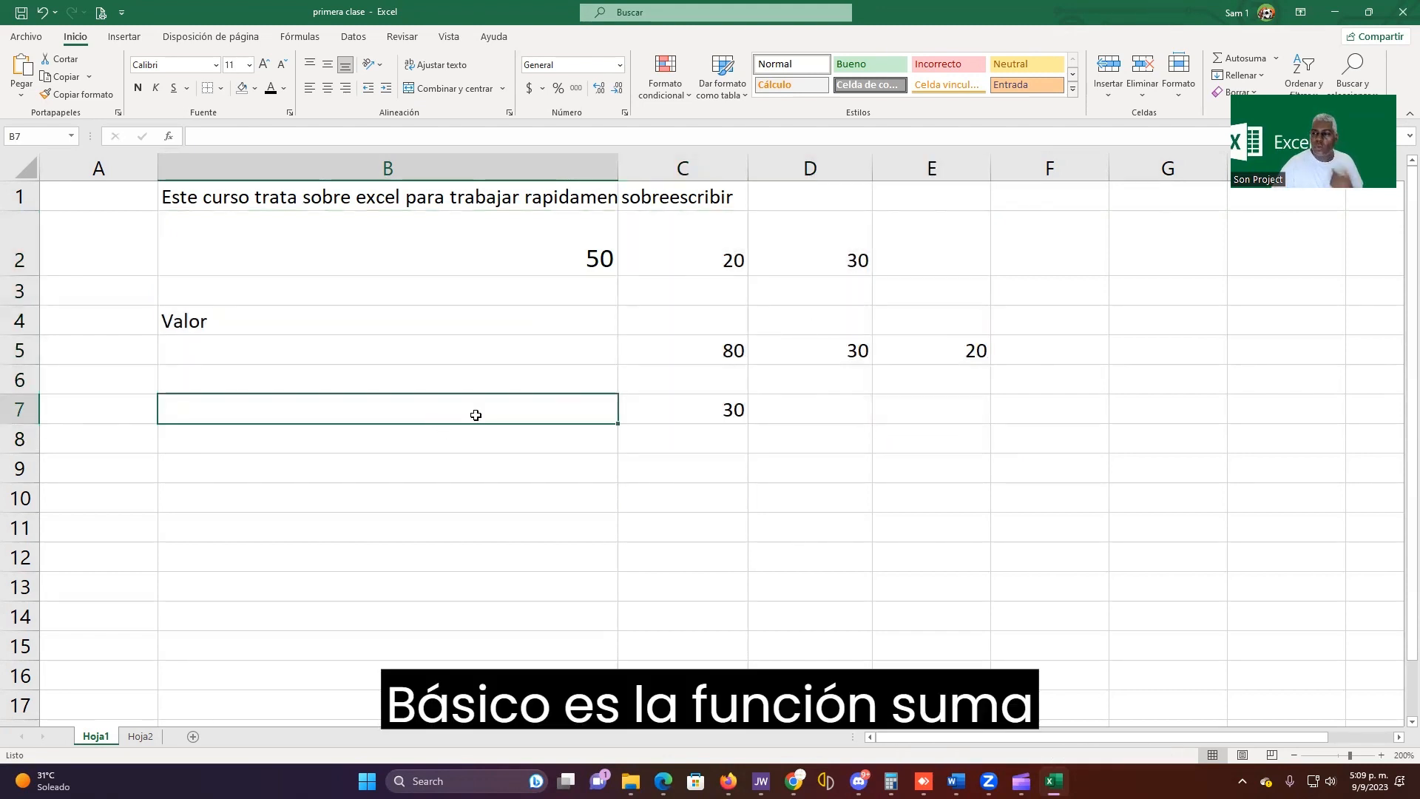
Enter the formula =suma(c2;c5;c7) in cell C8 and reselect the cell to show its formula.
click(684, 445)
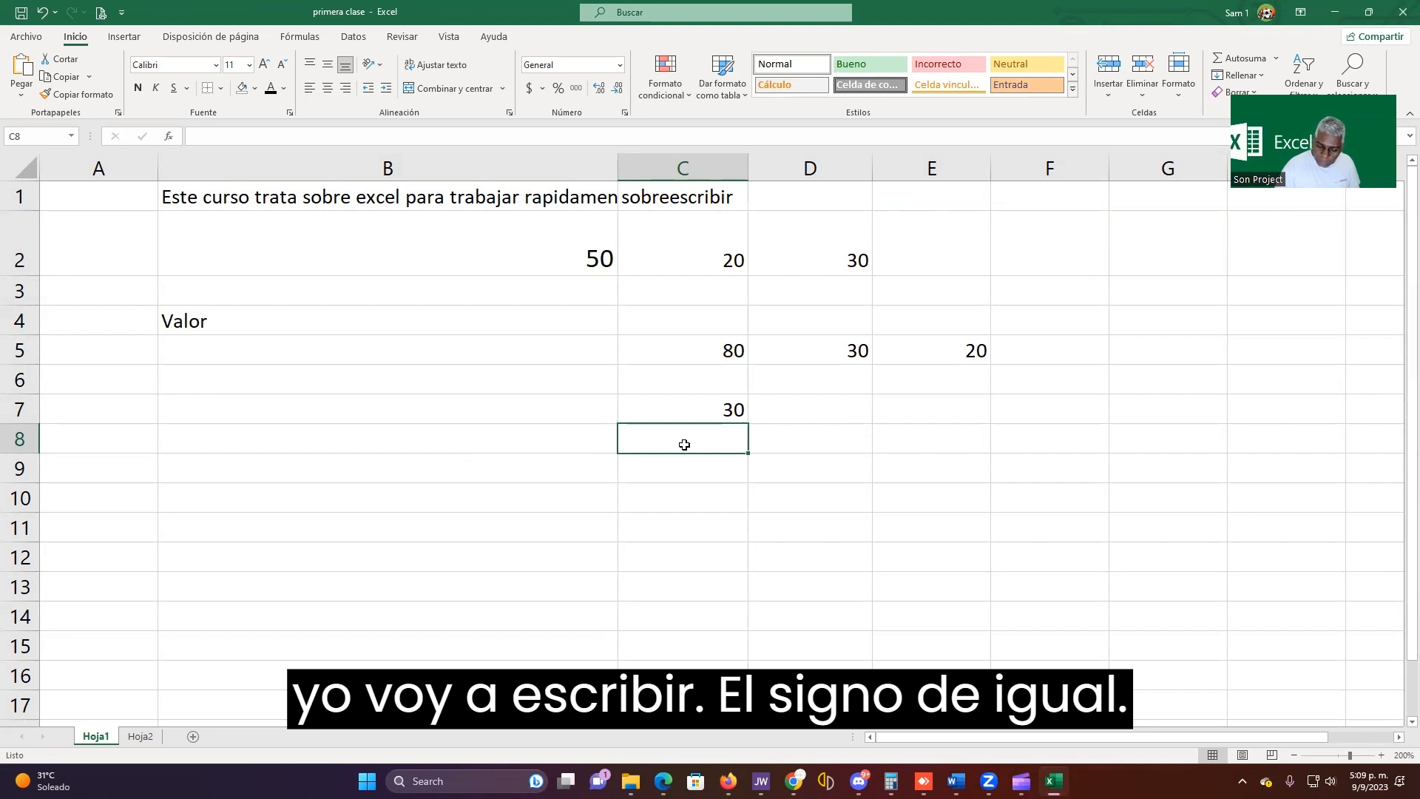
text(=)
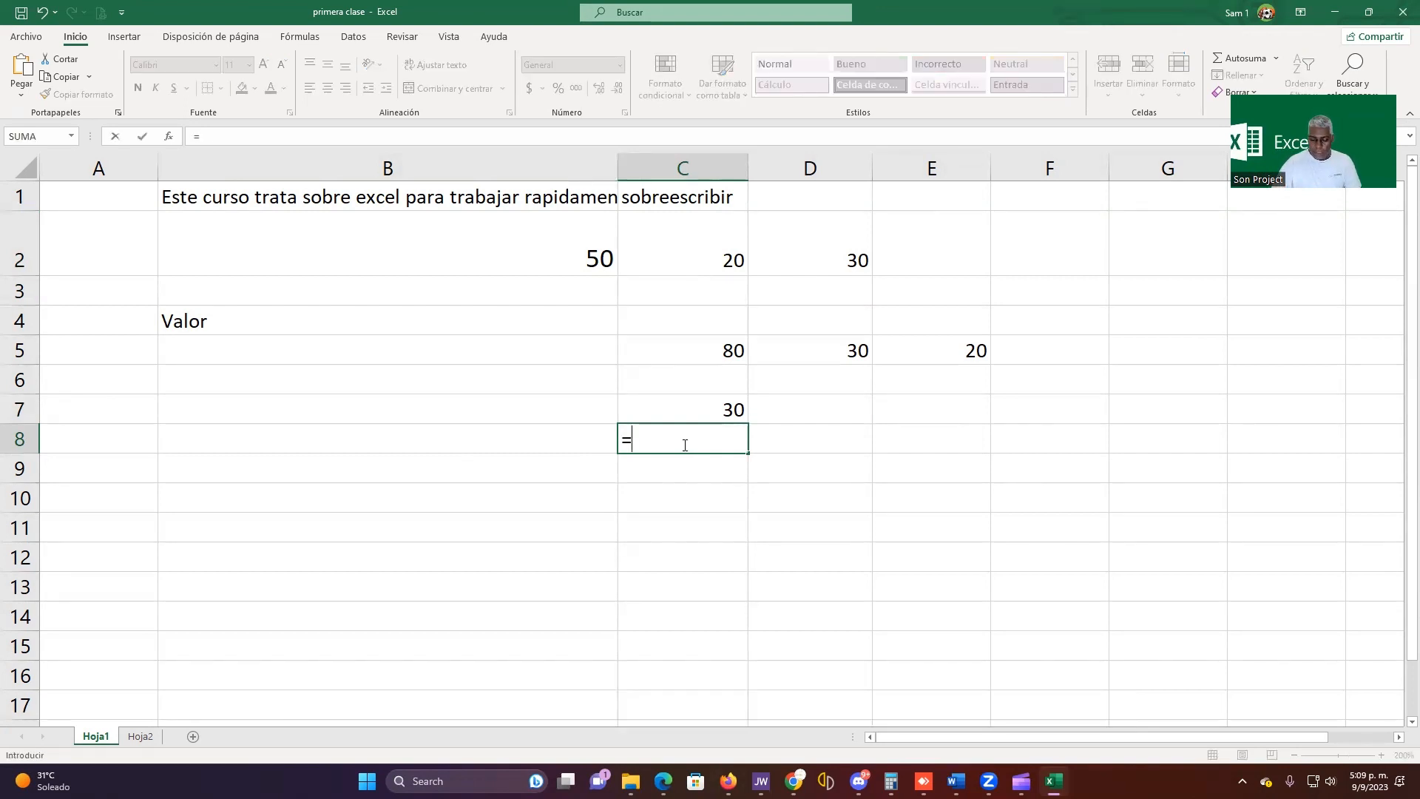
text(suma)
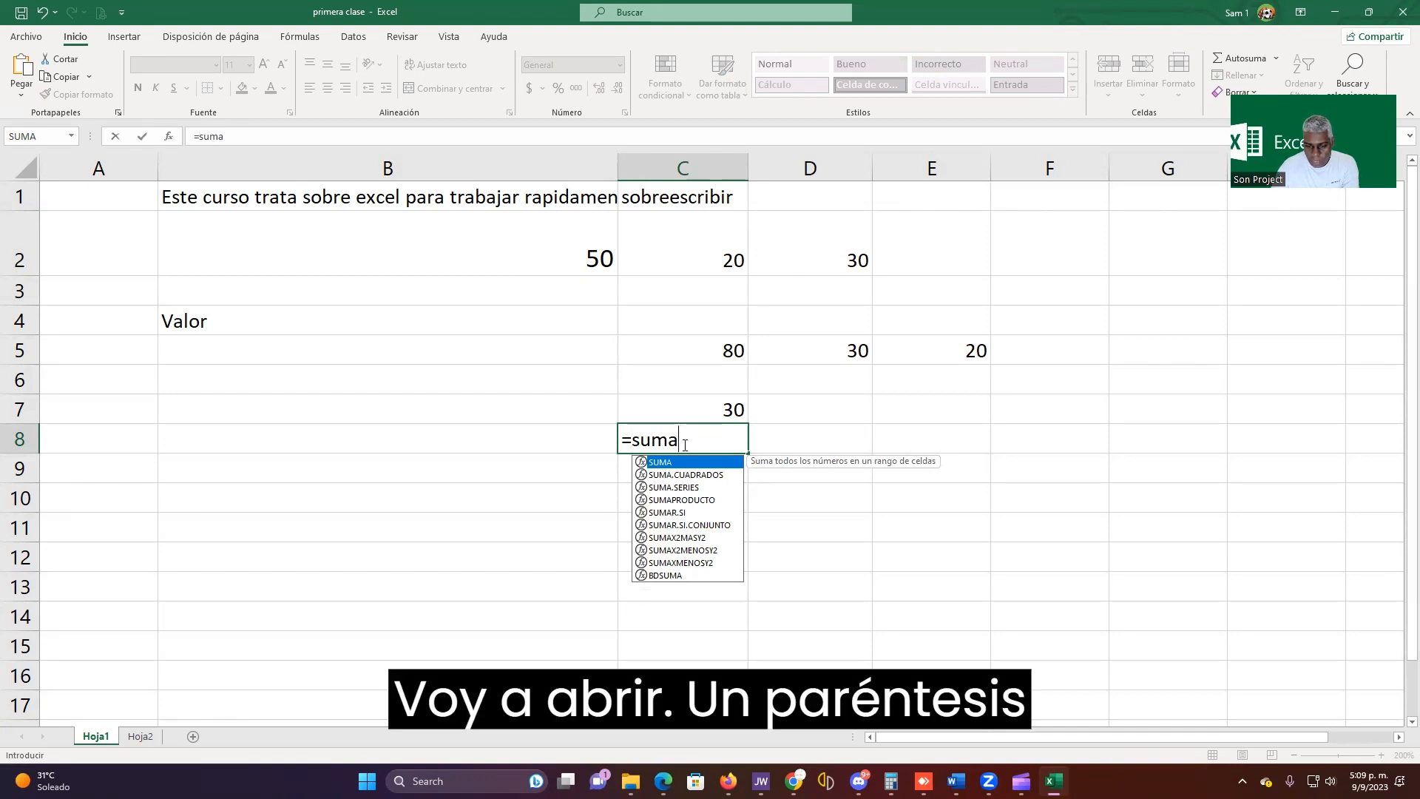
text(()
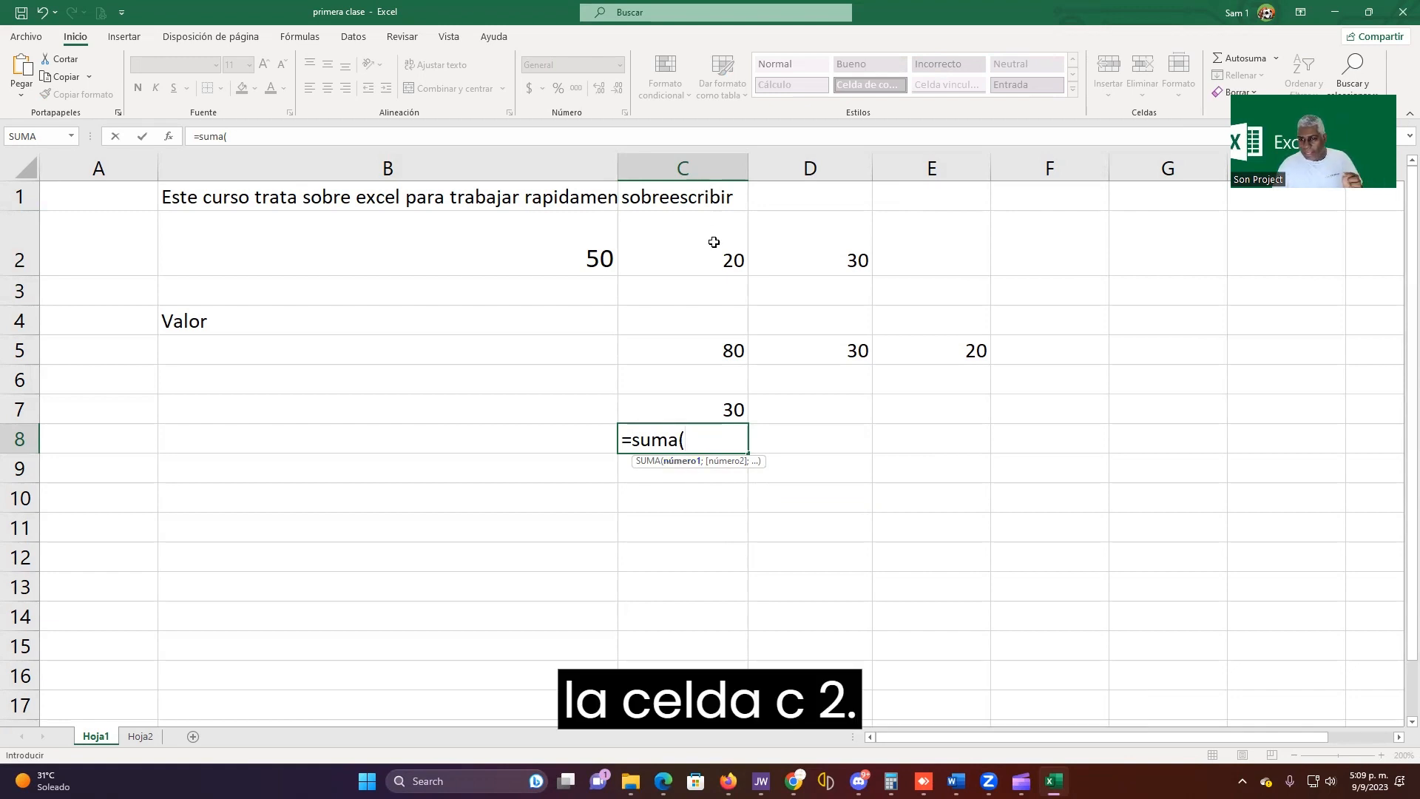
text(c2)
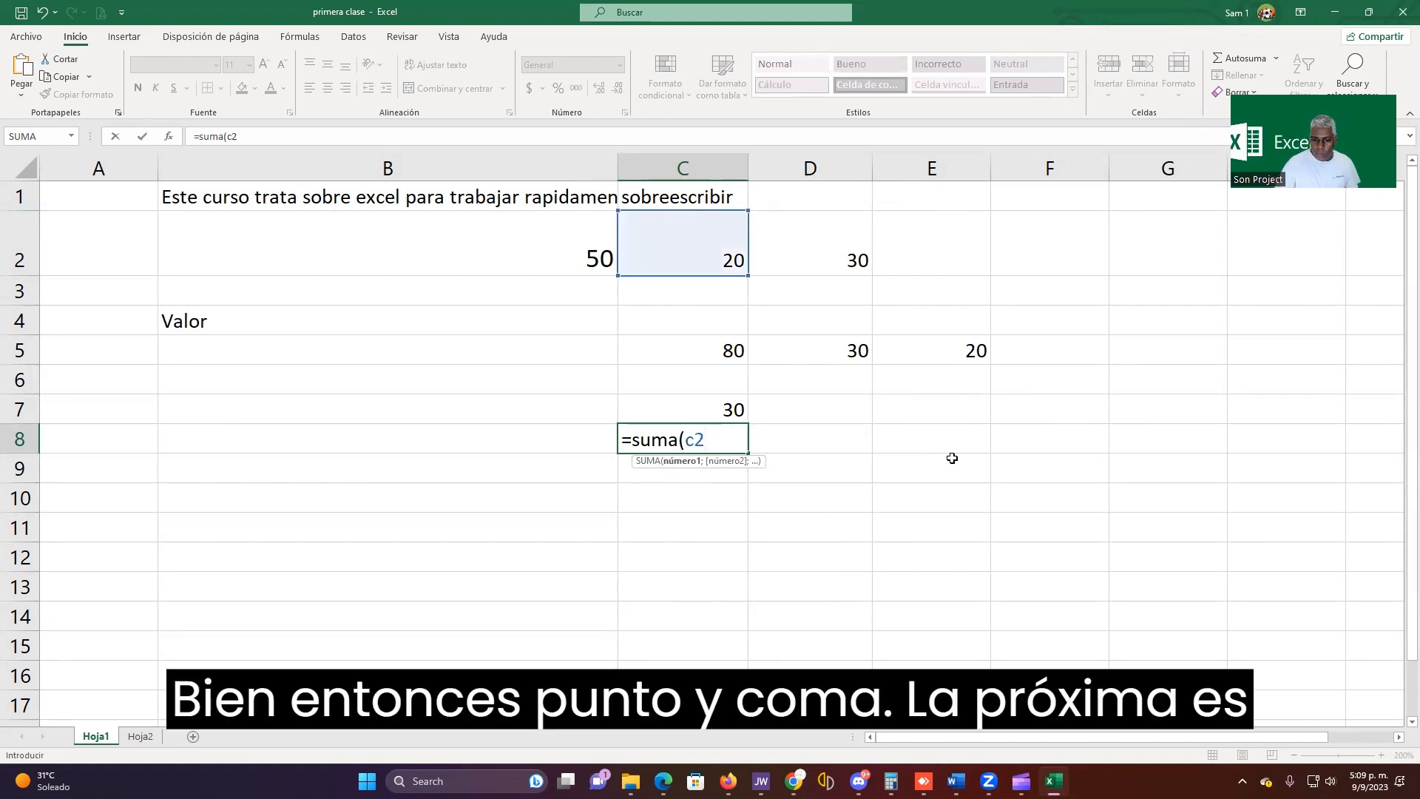
text(;)
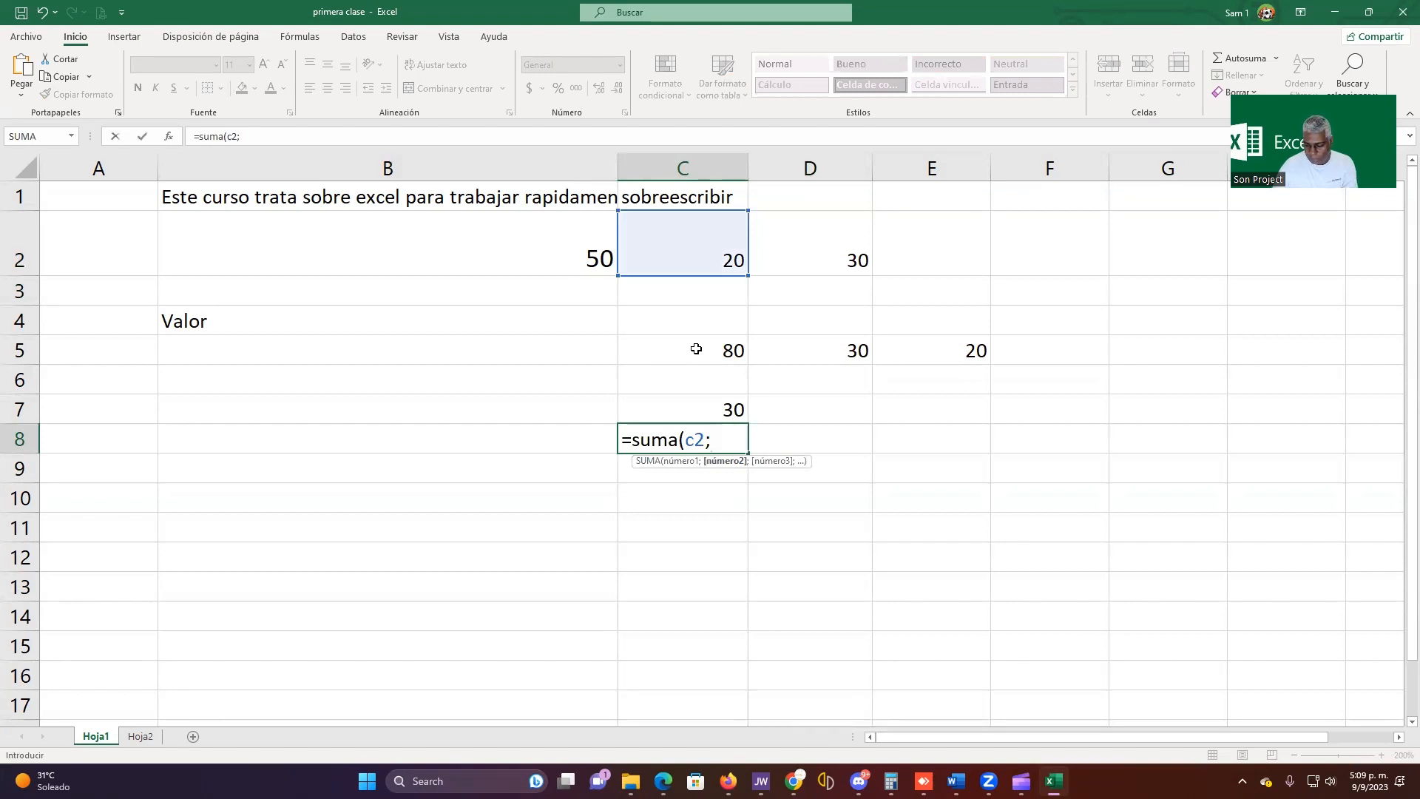
text(c5)
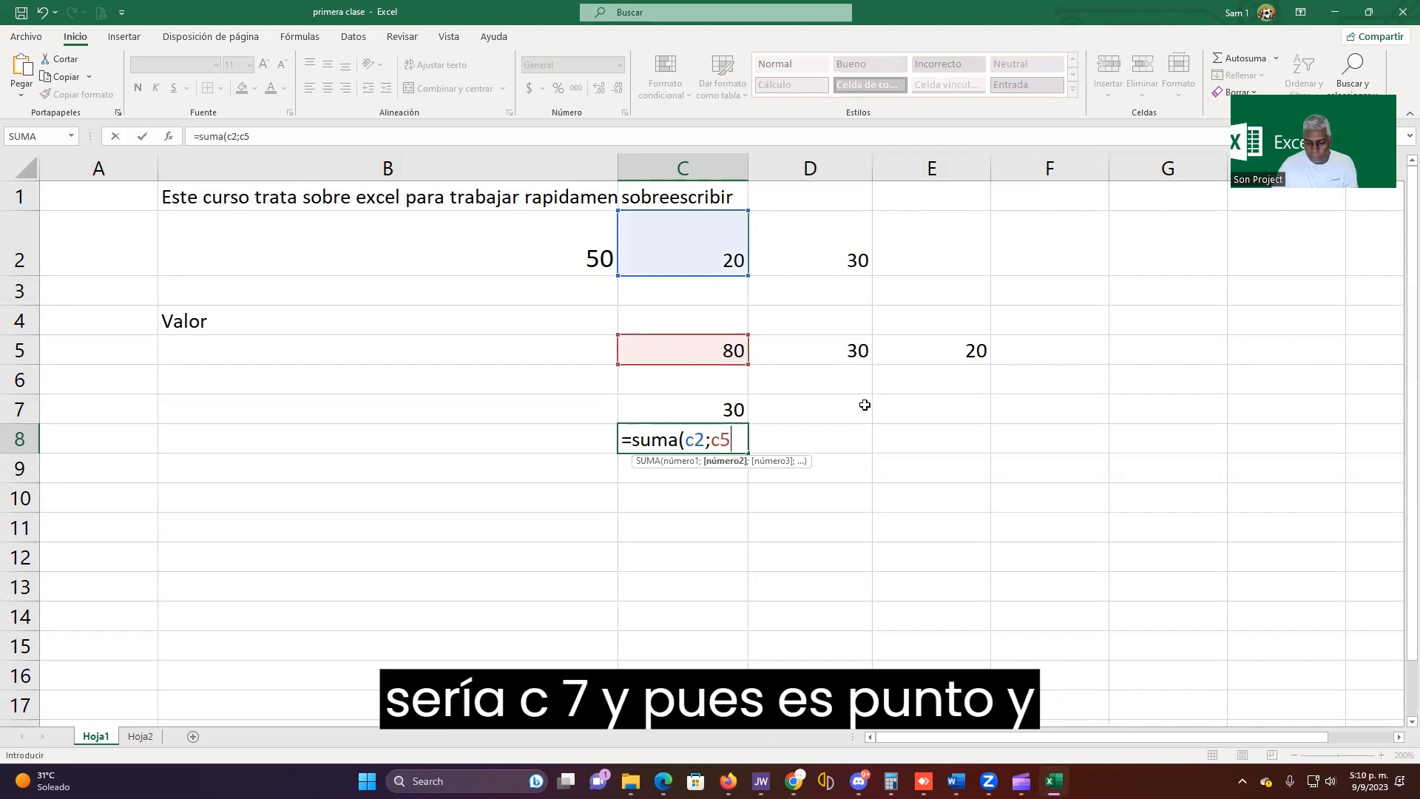
text(;)
text(c)
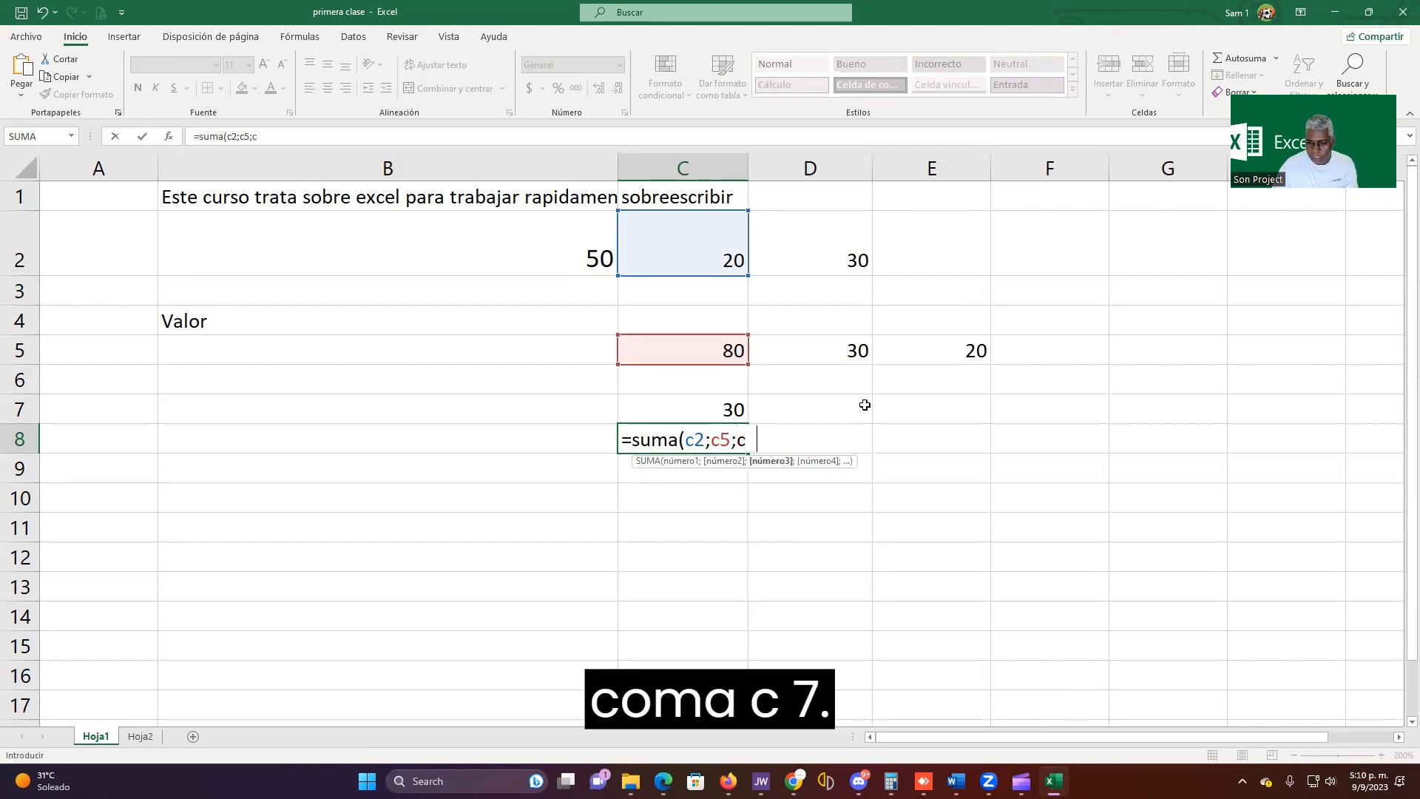
text(7))
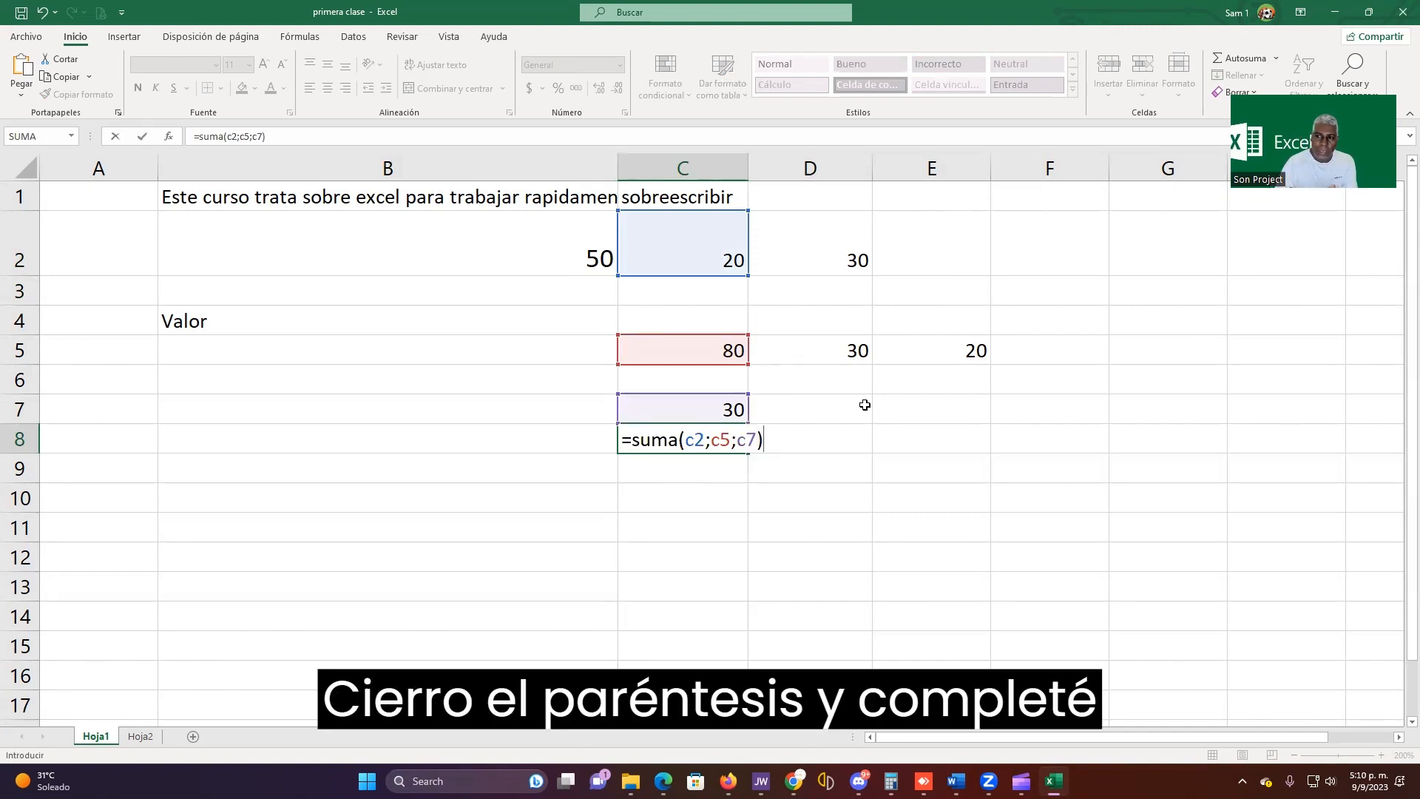
key(Return)
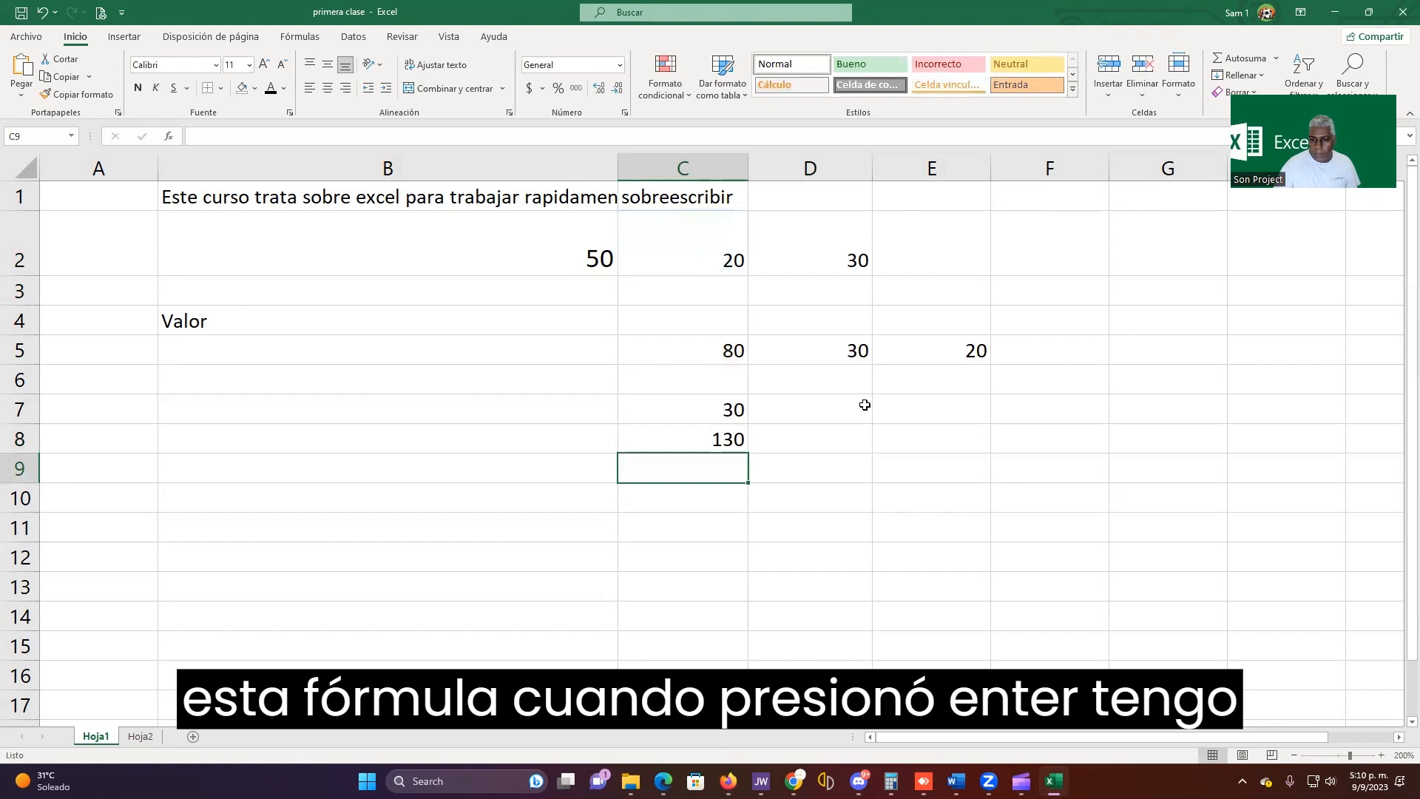
key(Up)
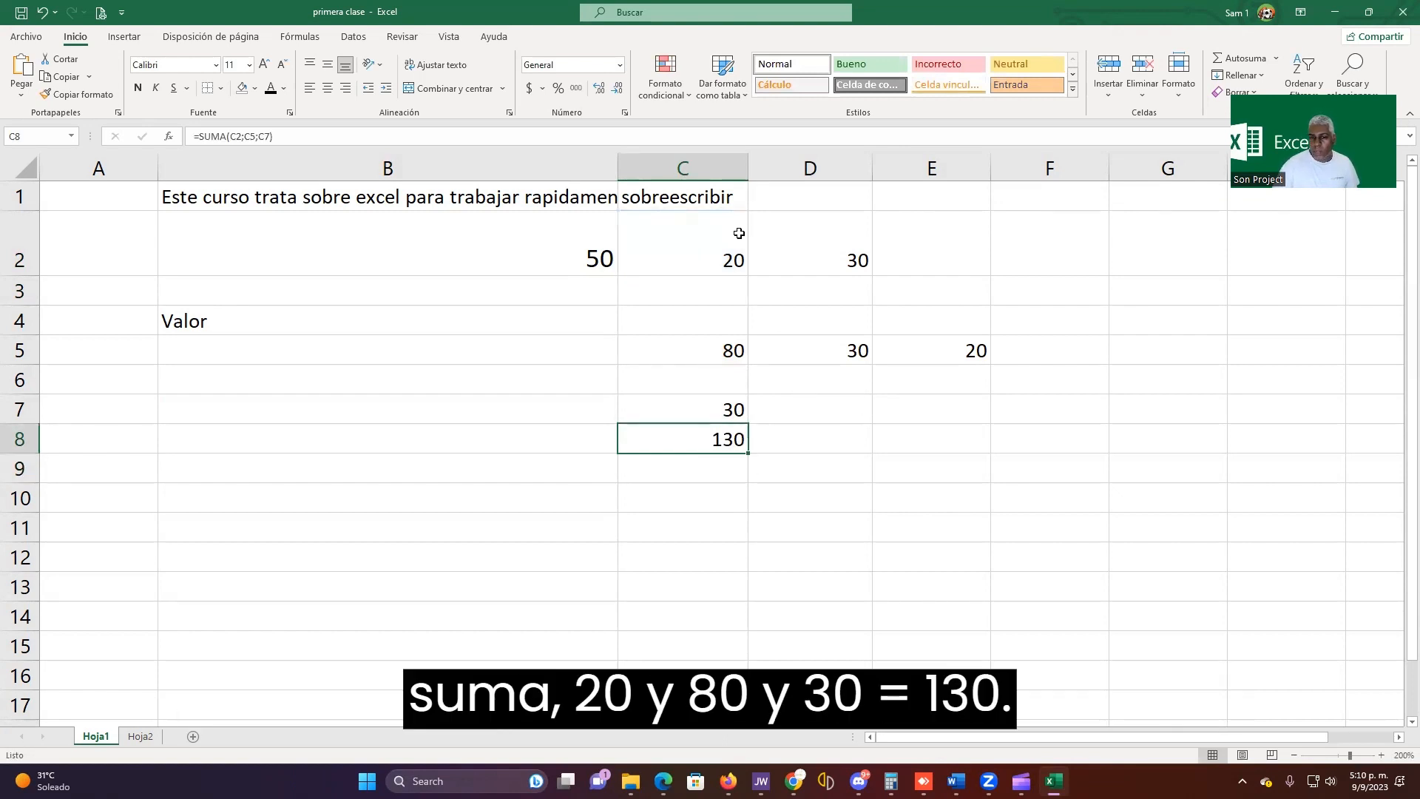
Use AutoSum in cell D8 over the range D2:D7 and reselect the cell to show its formula.
click(799, 441)
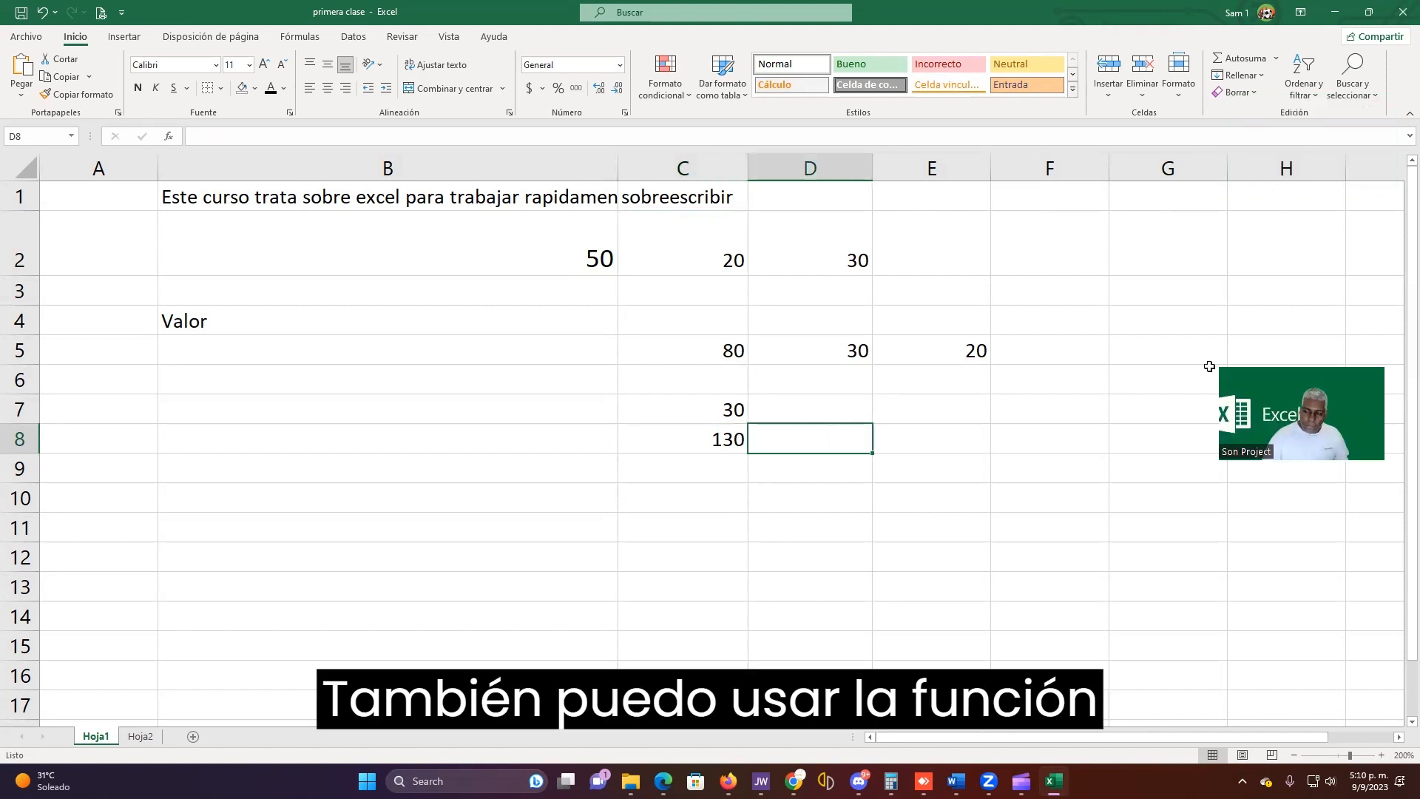
click(1243, 60)
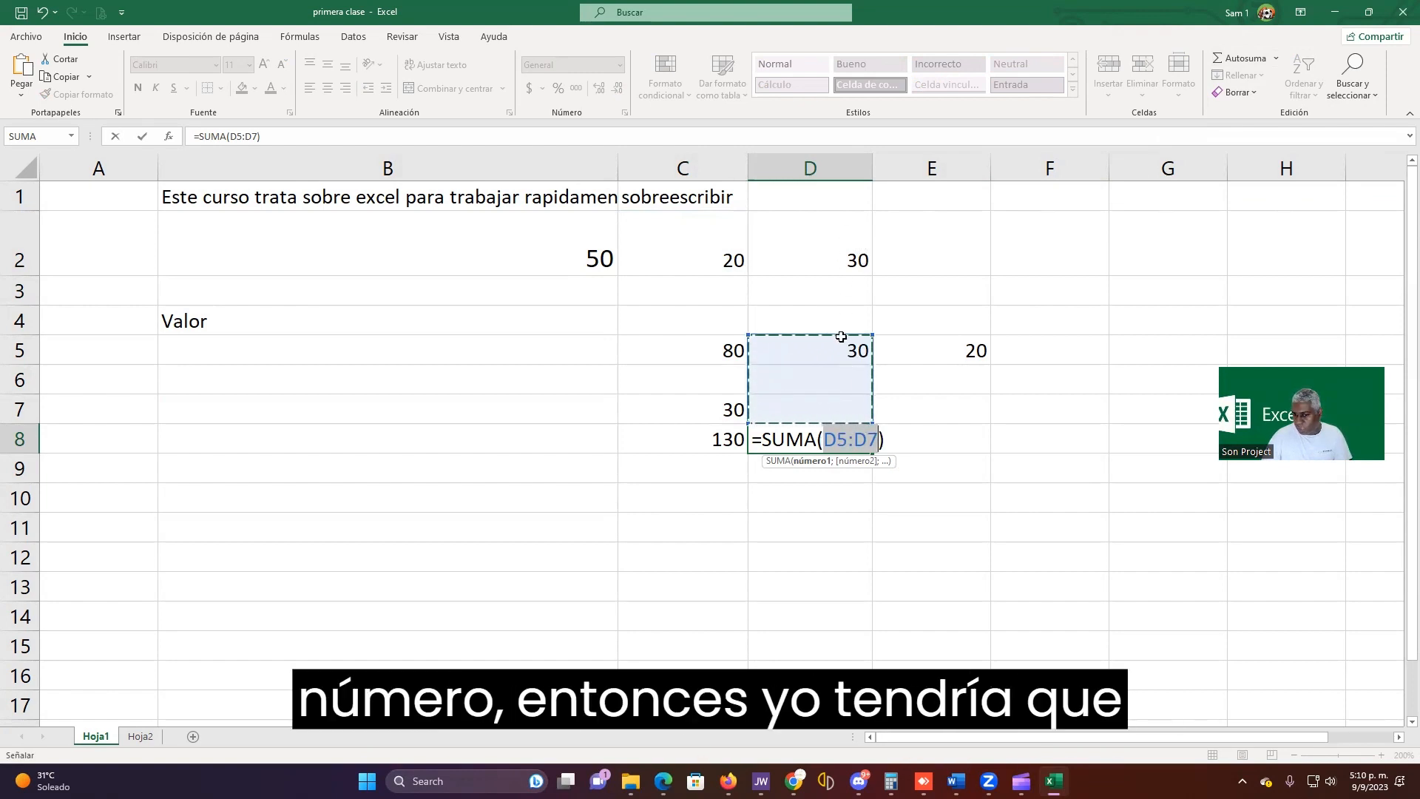
drag(834, 232, 844, 415)
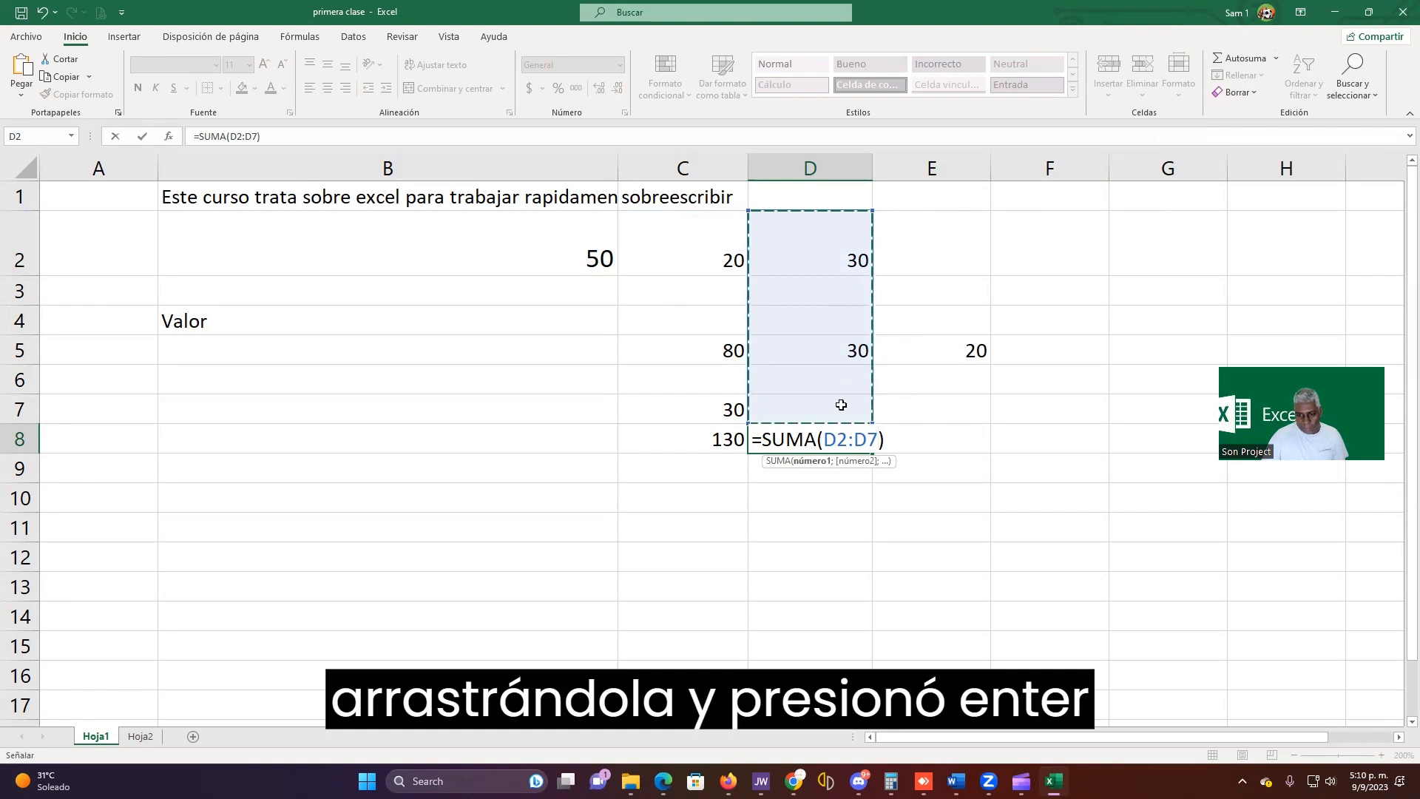
key(Return)
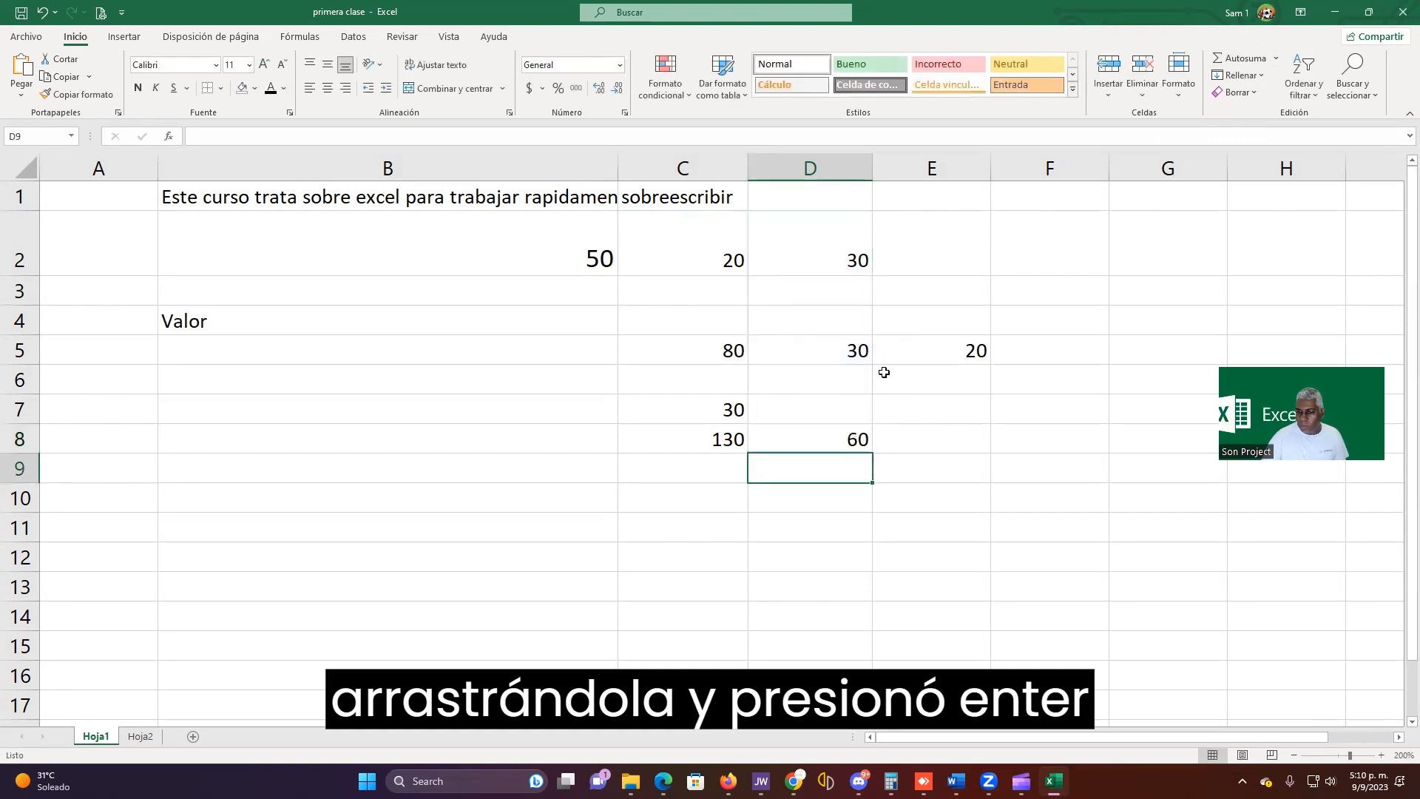
click(838, 440)
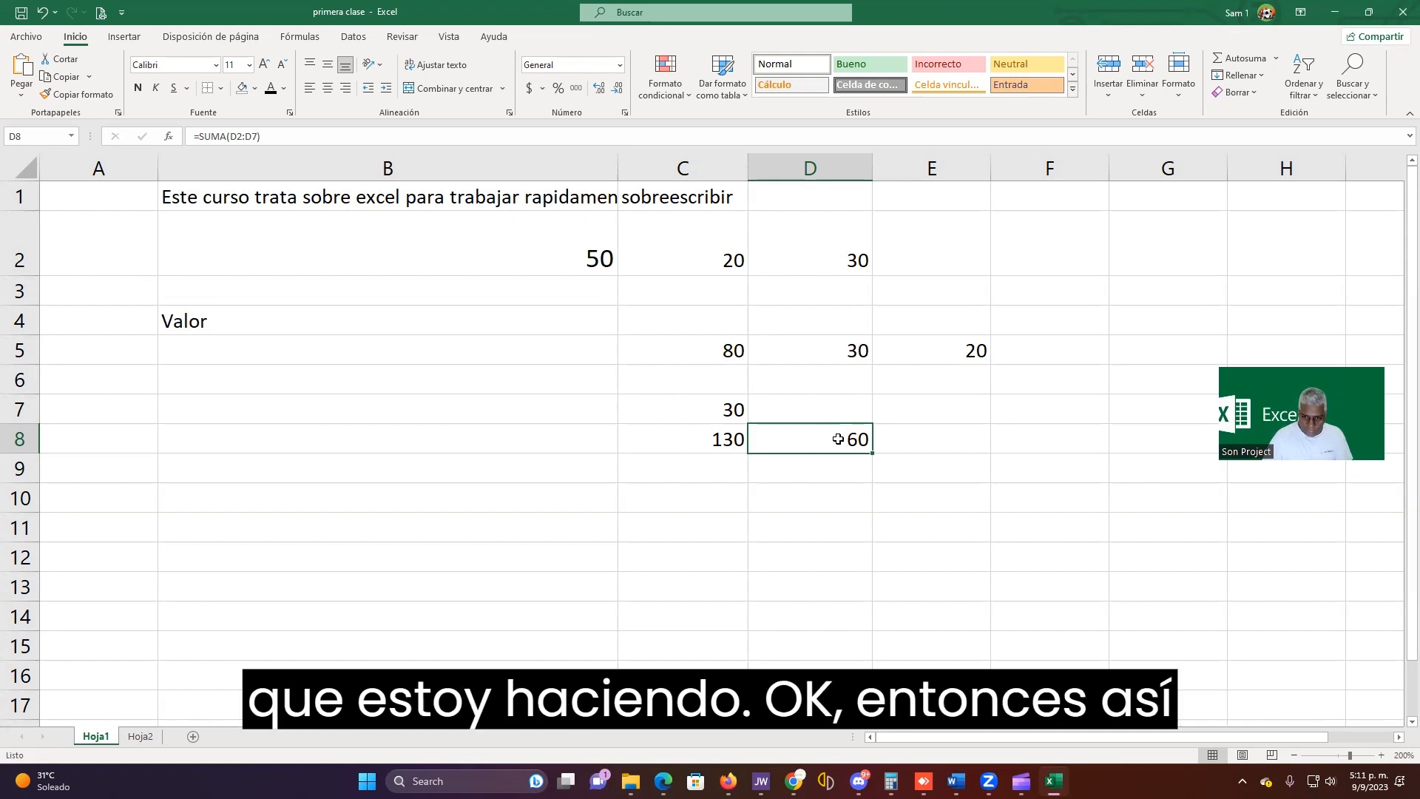
click(732, 433)
shift+click(804, 444)
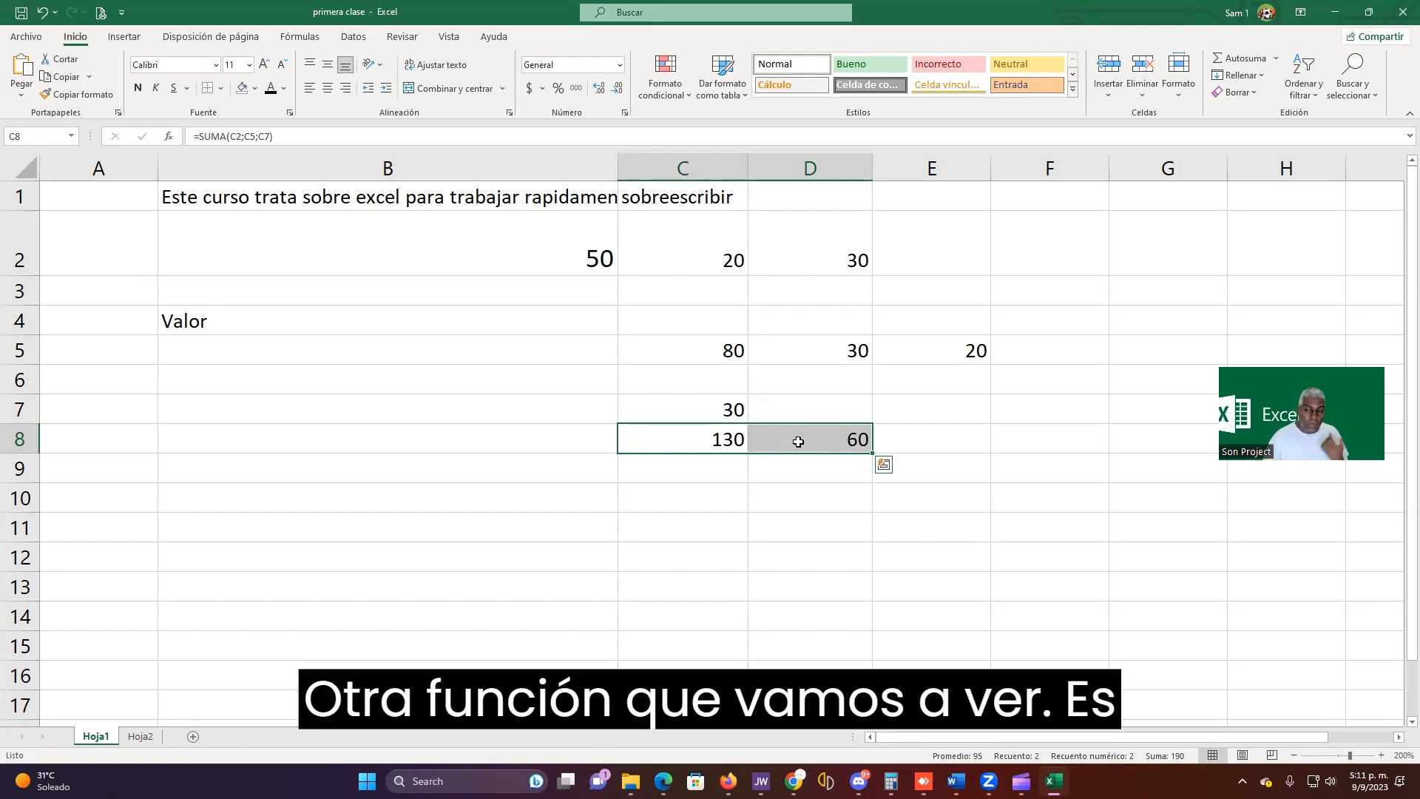
click(446, 440)
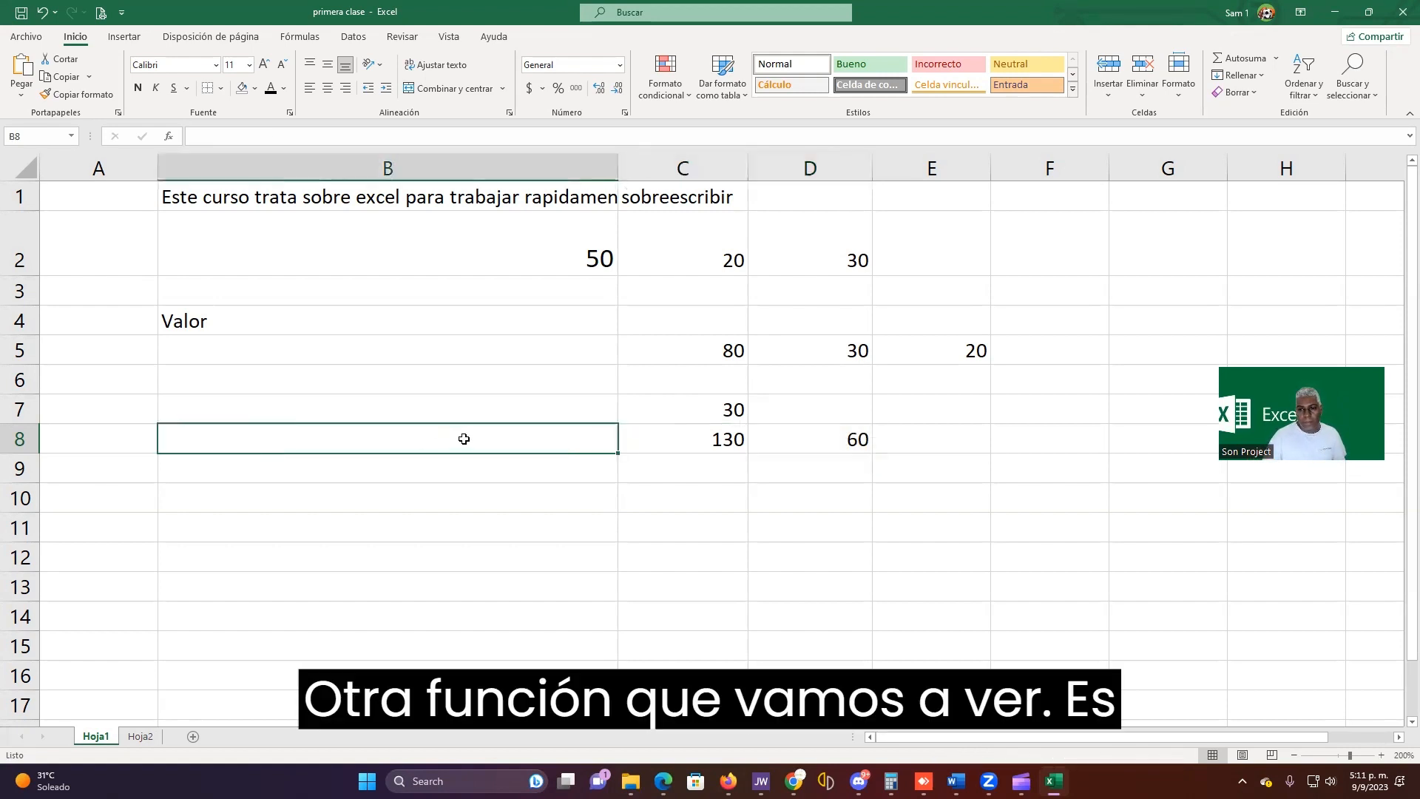
click(423, 355)
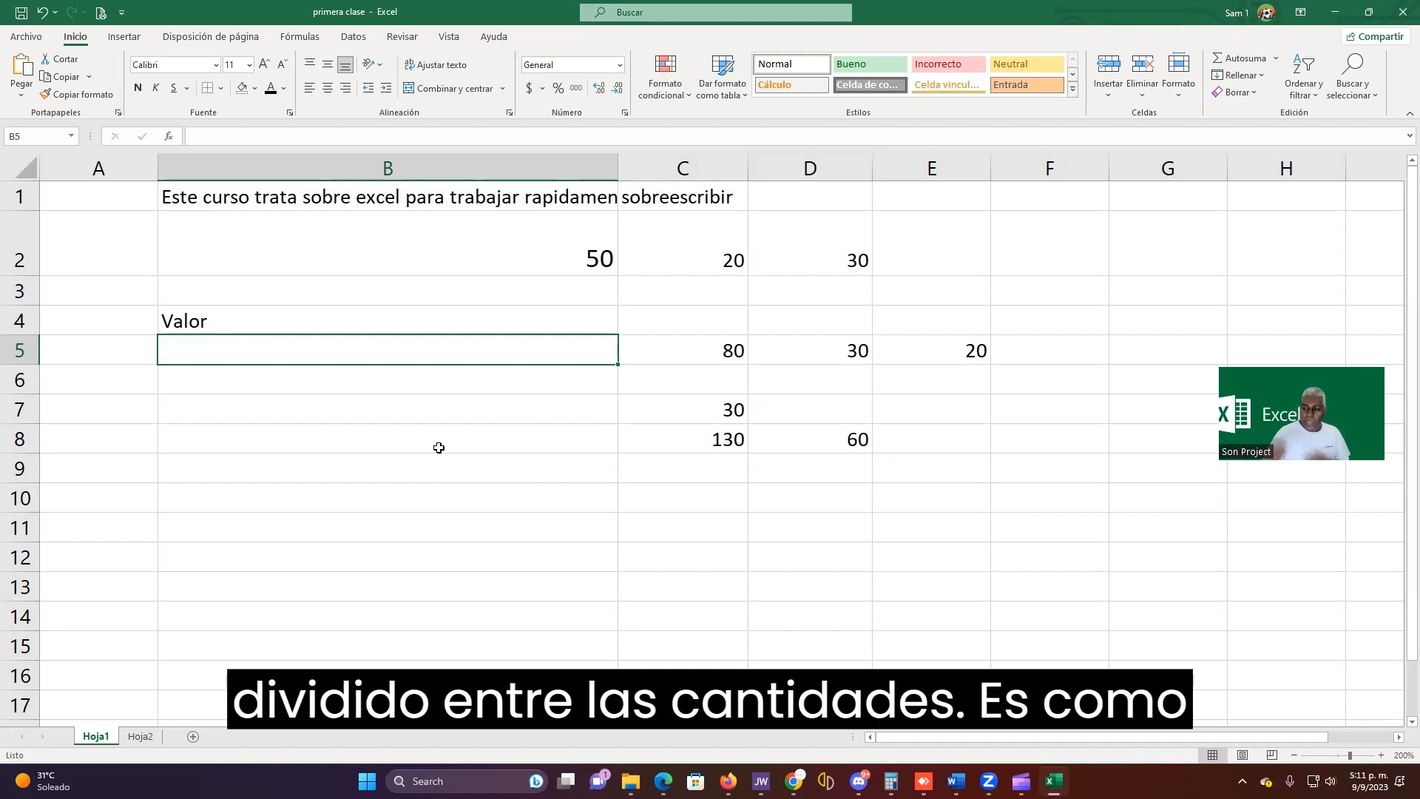
Write the formula =(c5+d5+e5)/3 in cell B5 to average the three values in C5:E5.
drag(704, 352, 929, 351)
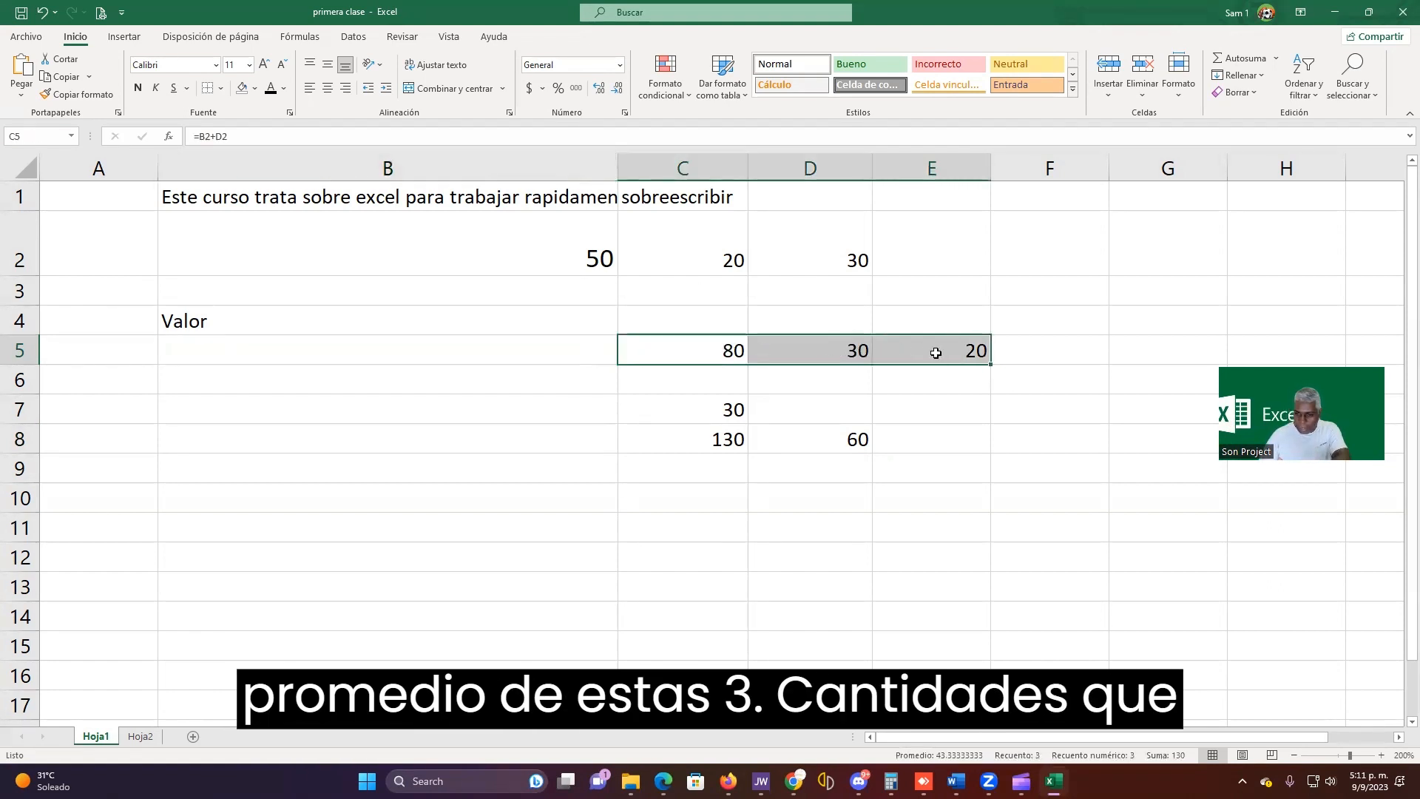
click(485, 361)
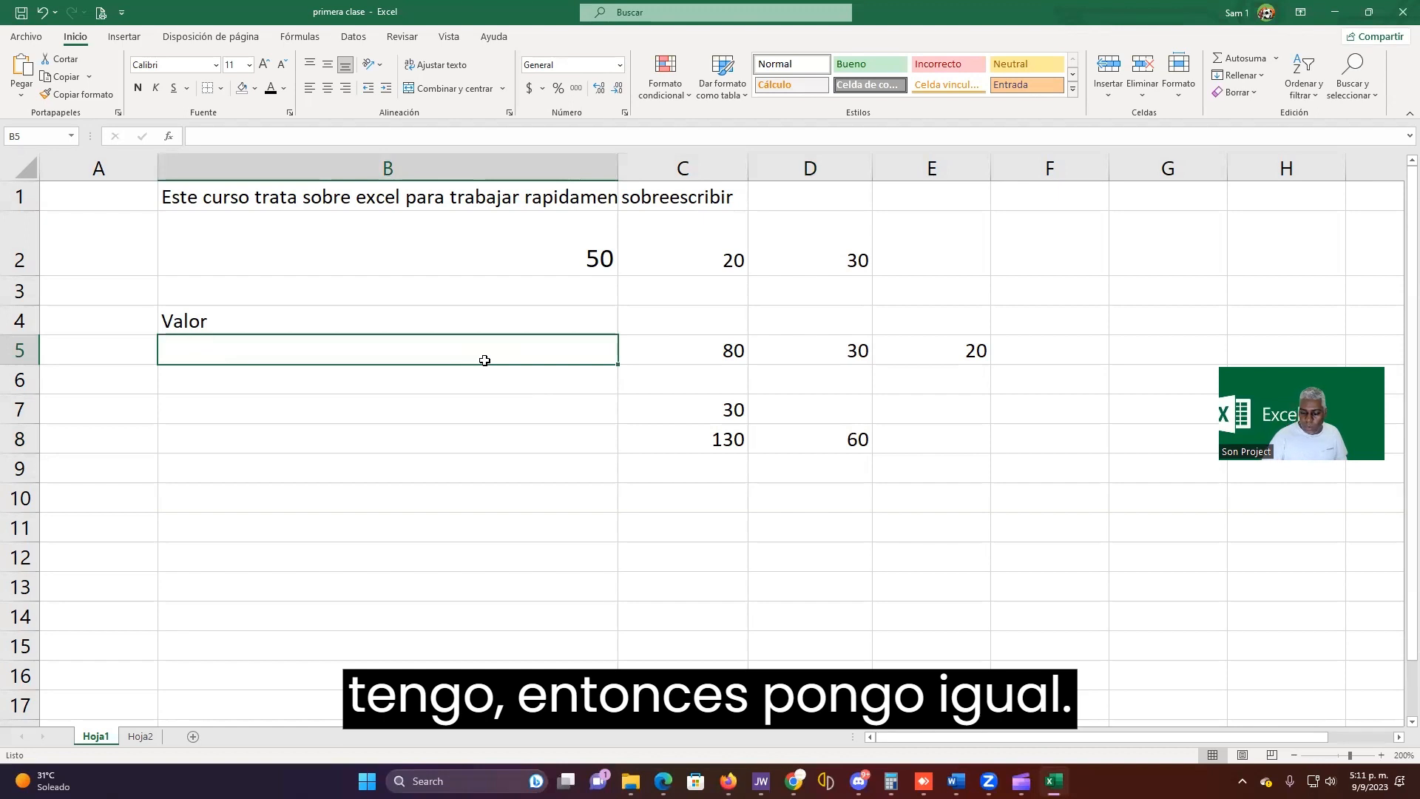
text(=)
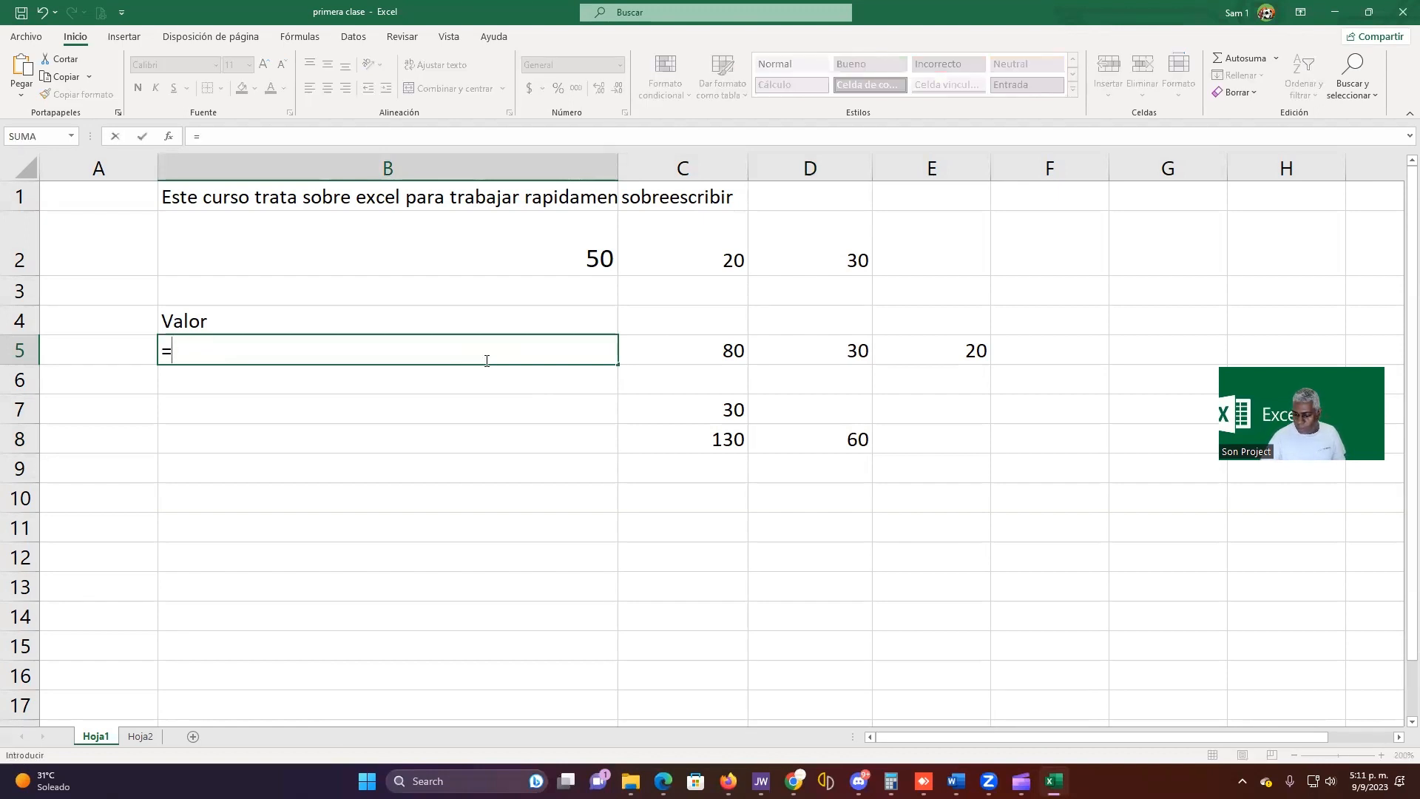
text(()
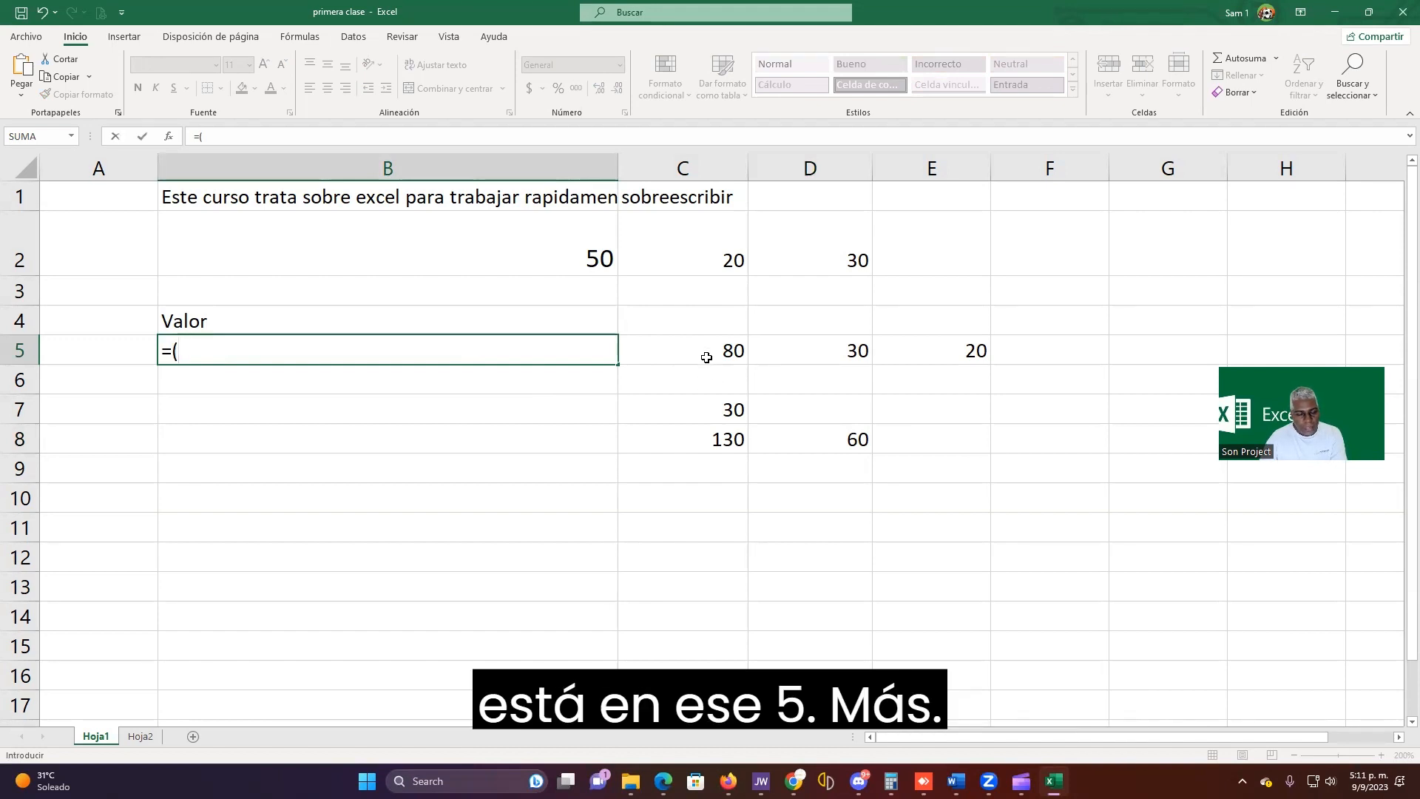
text(c5+)
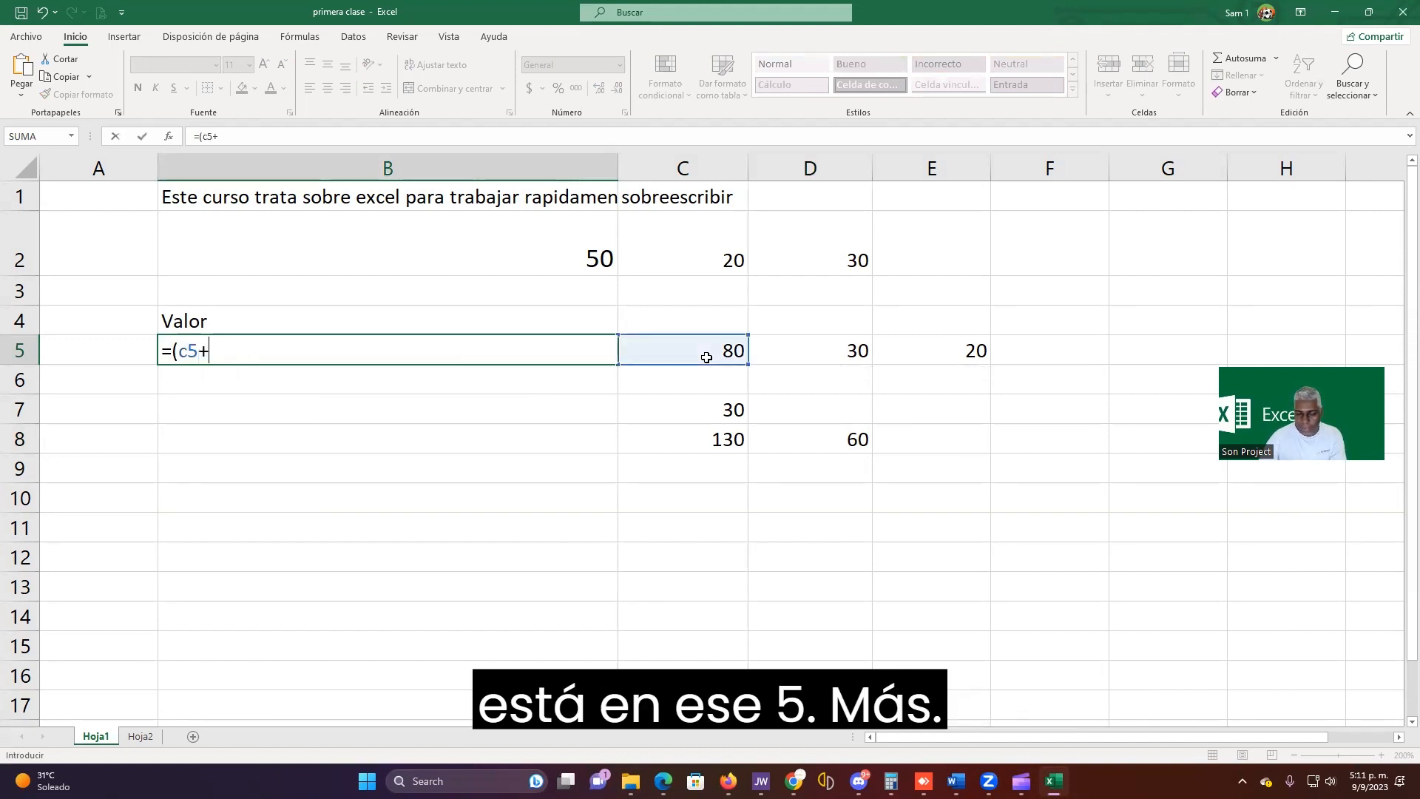
text(d)
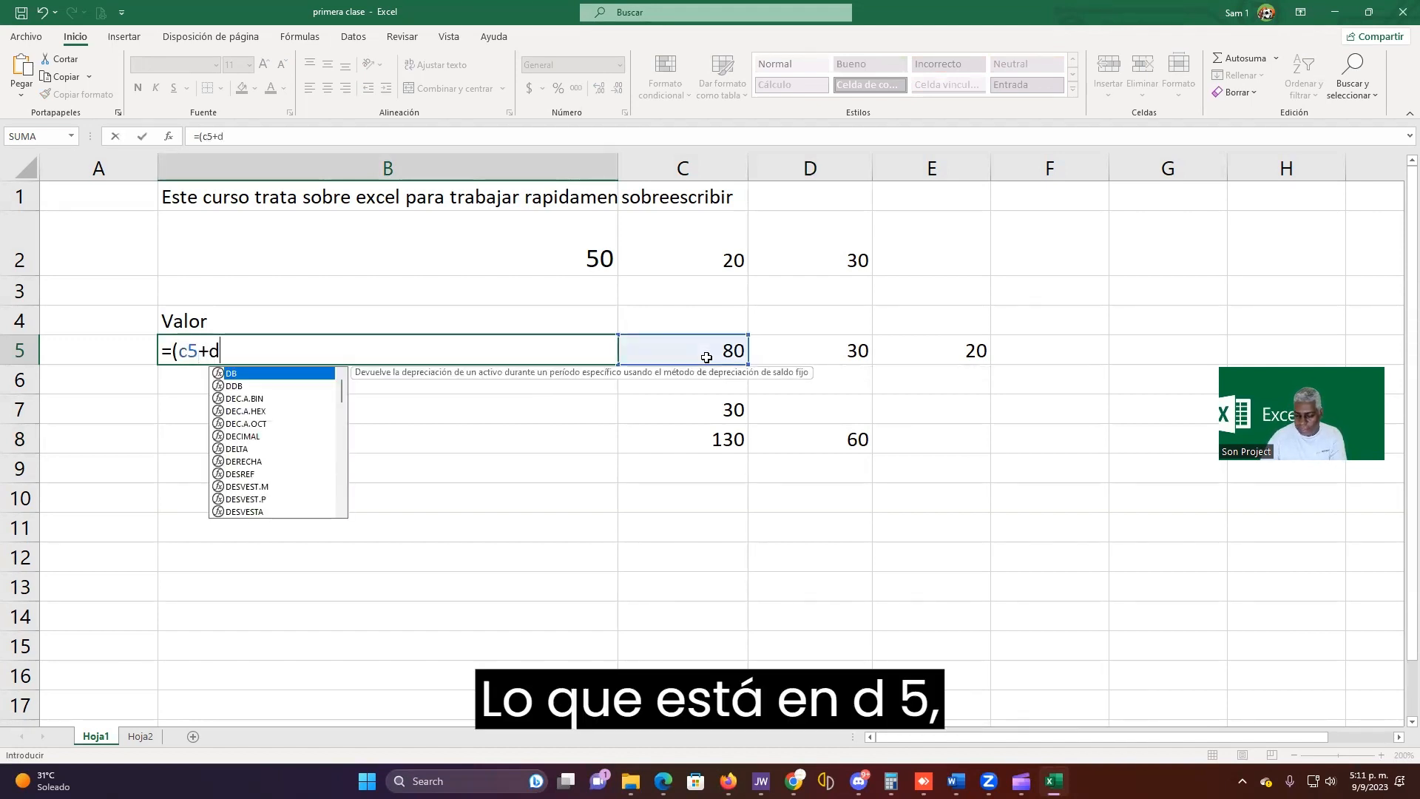
text(5)
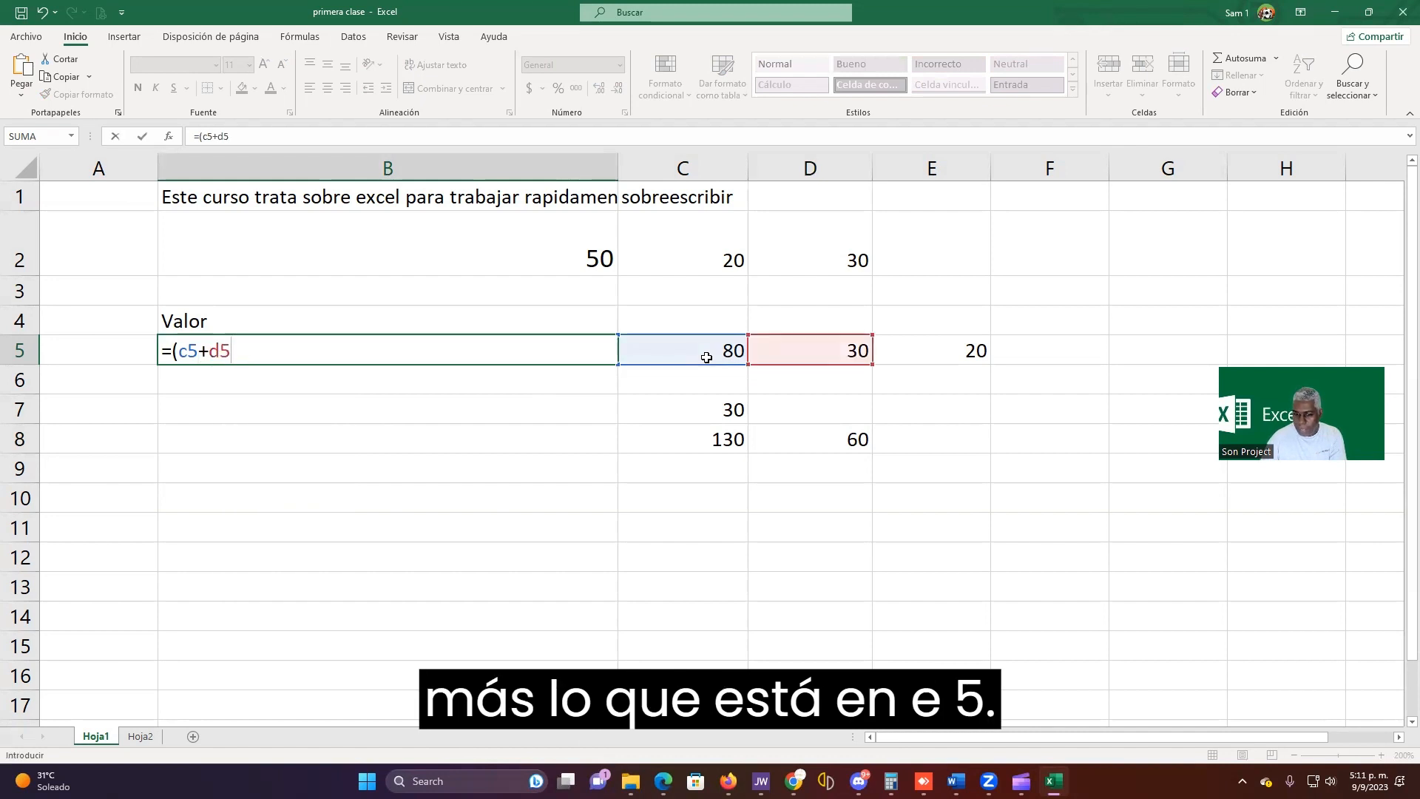
text(+e5)
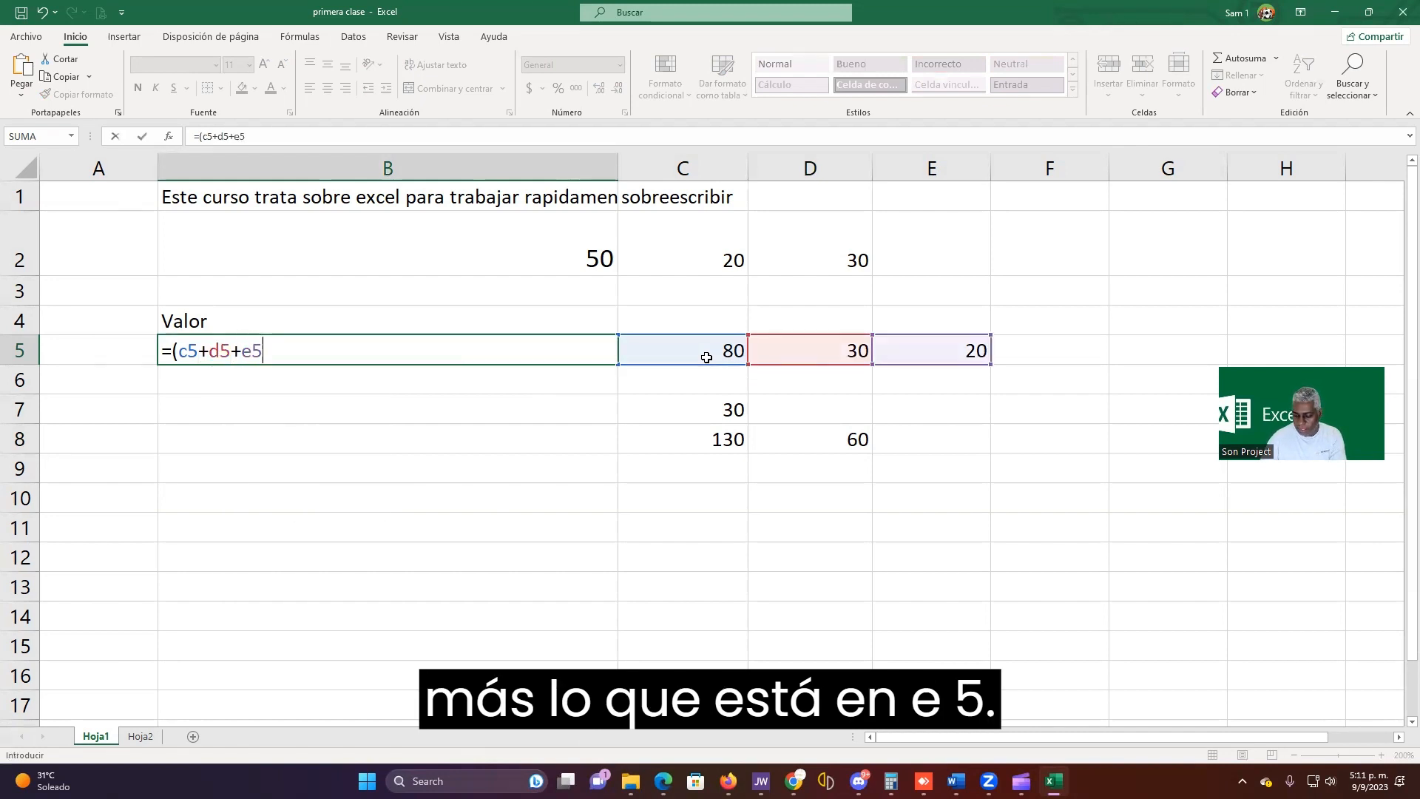
text())
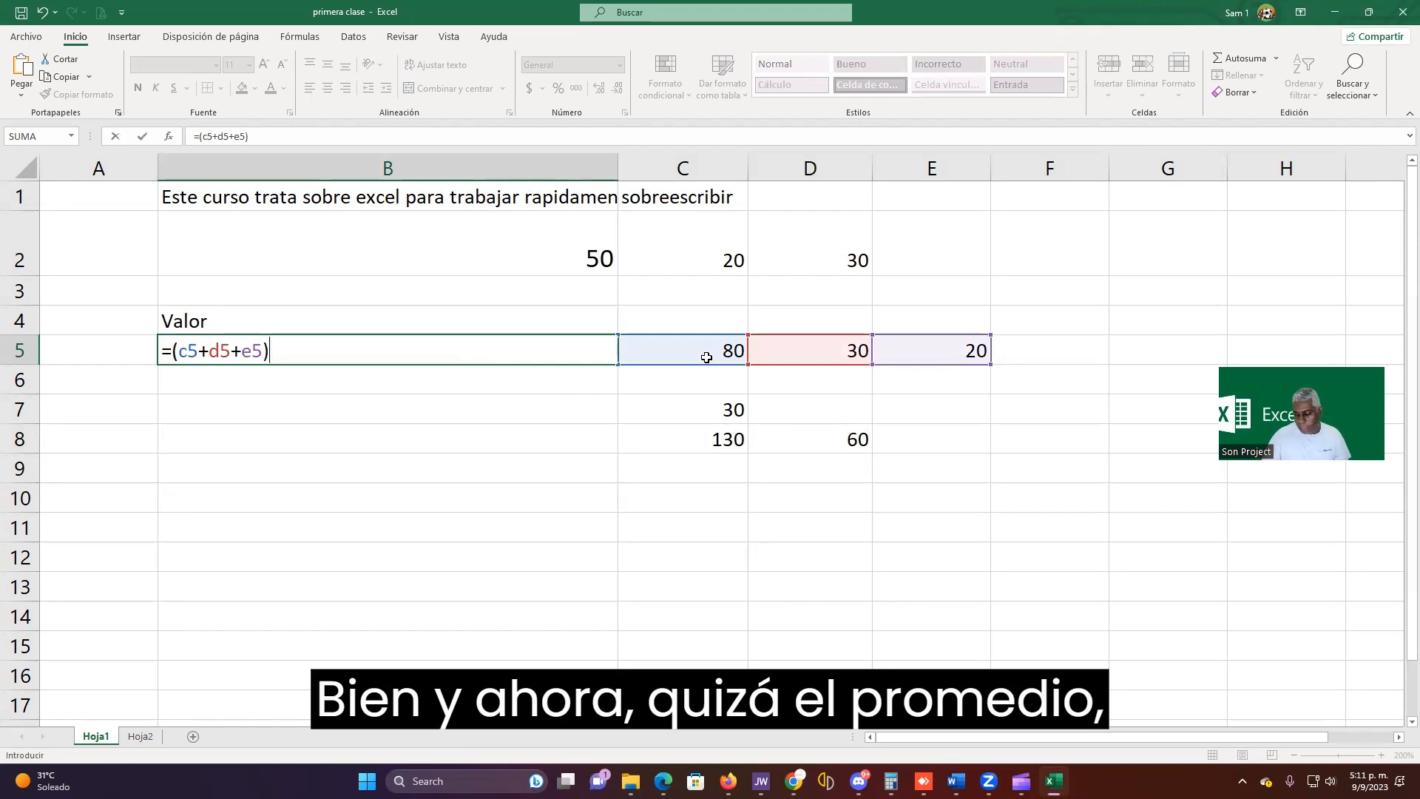
text(/3)
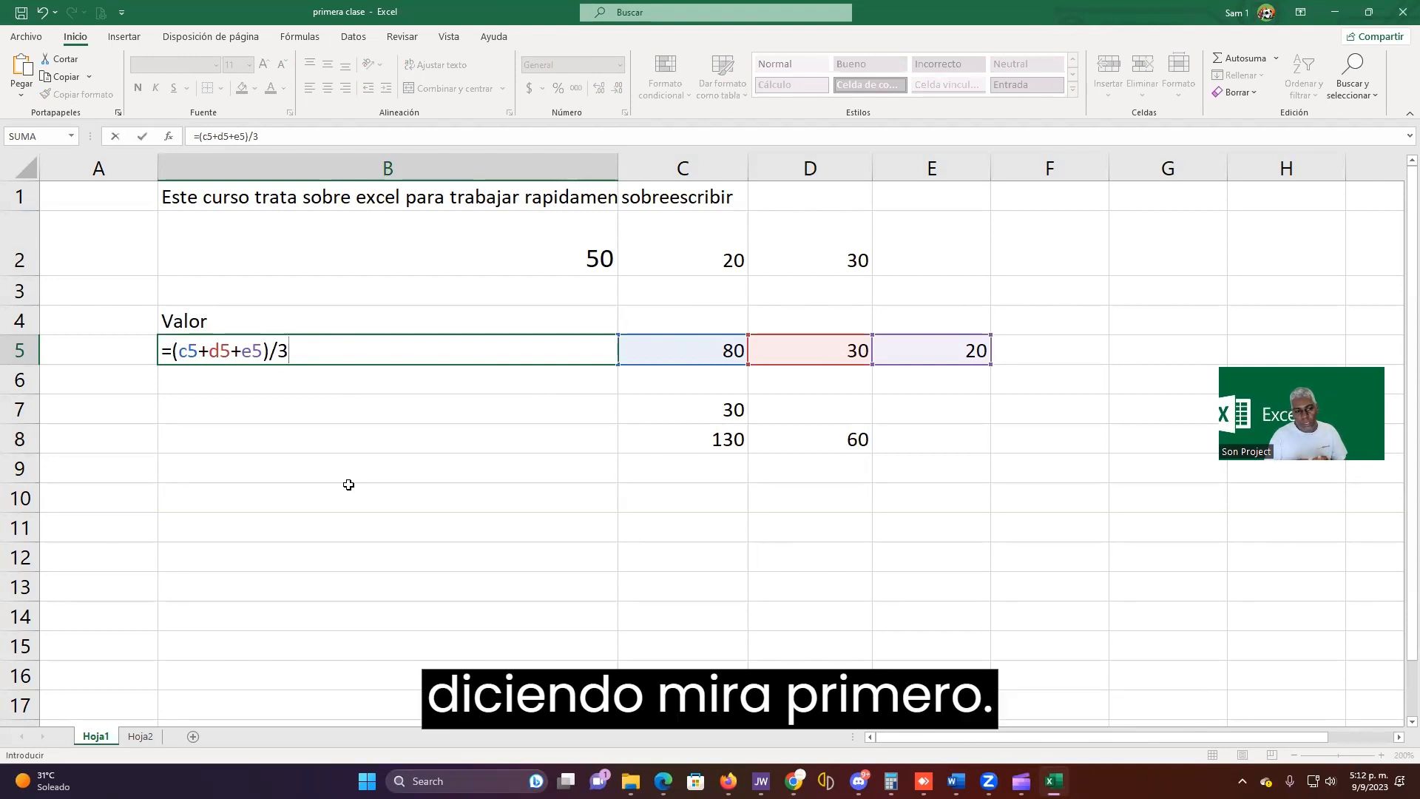
Highlight the parenthesised sum and the /3 within B5's formula, then confirm the formula and reselect B5.
key(F2)
key(Left)
key(Left)
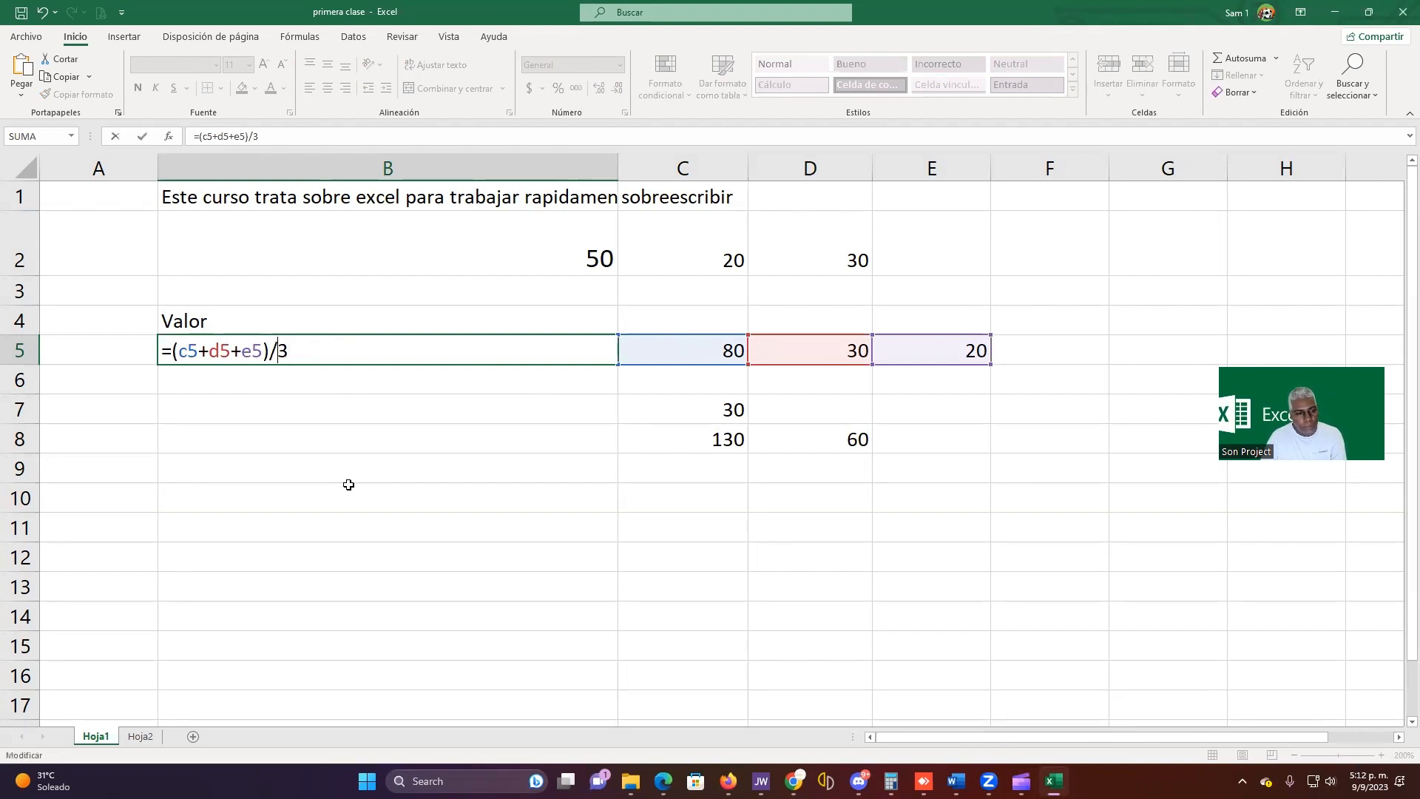
key(Left)
key(shift+Left)
key(shift+Left)
key(shift+Left)
key(shift+Left)
key(shift+Left)
key(shift+Left)
key(shift+Left)
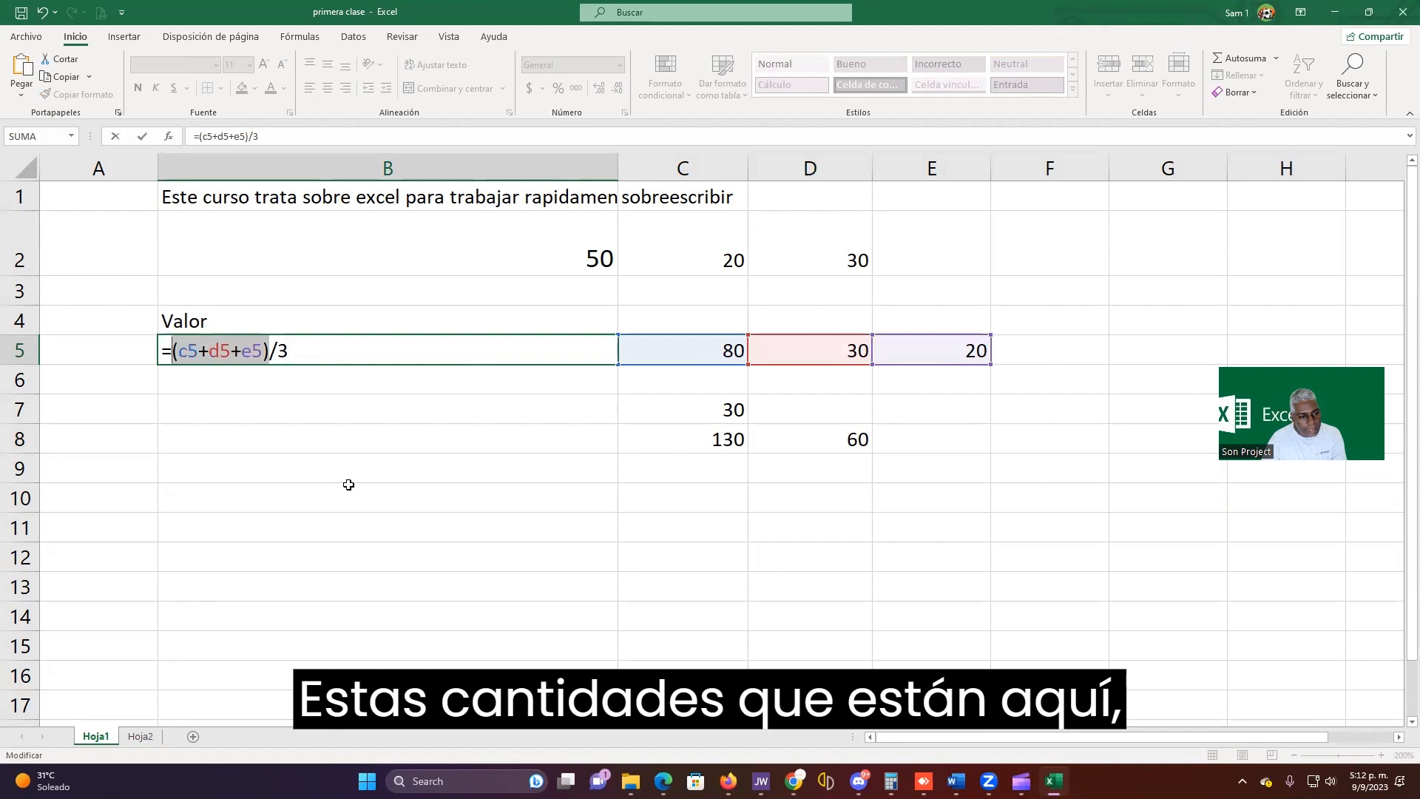
key(shift+Right)
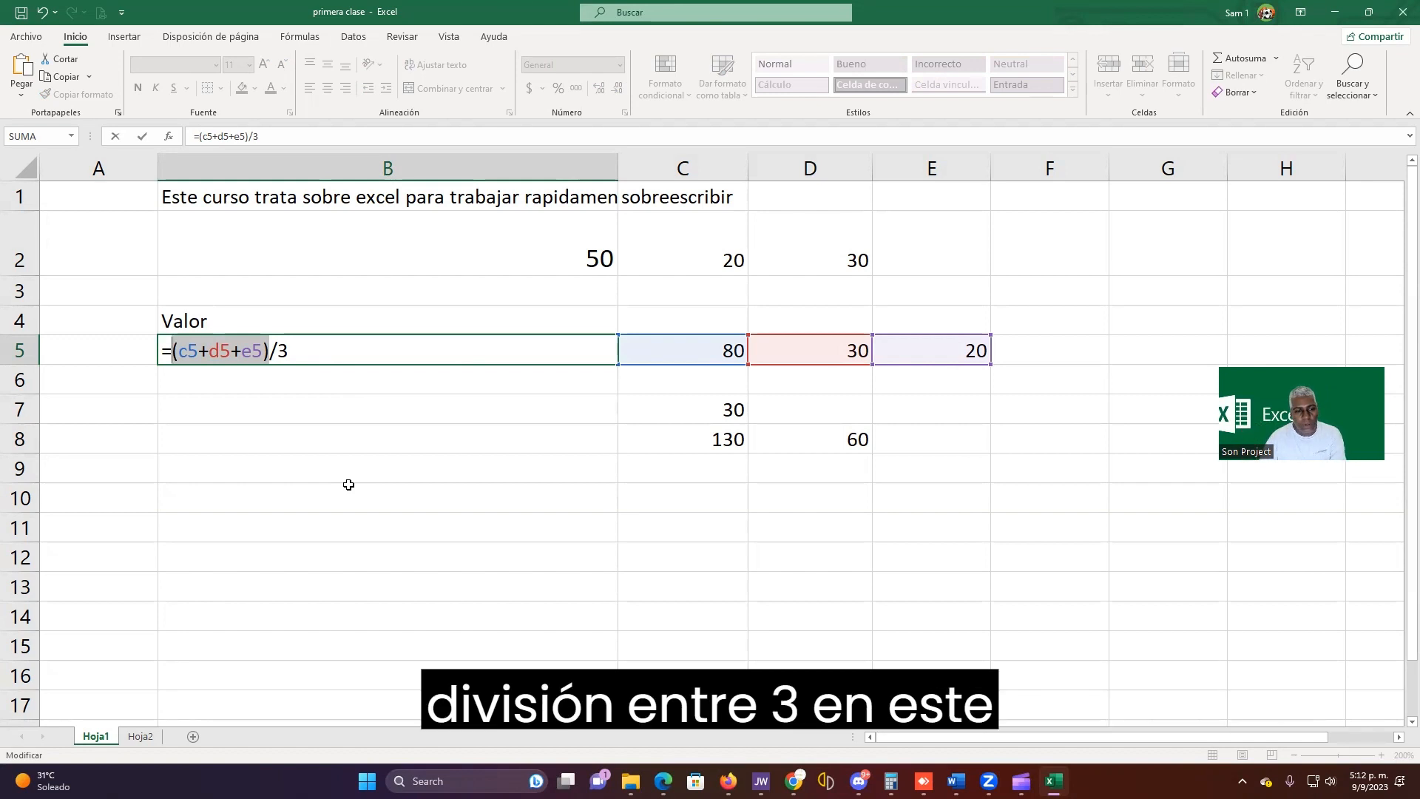
key(End)
key(shift+Left)
key(shift+Left)
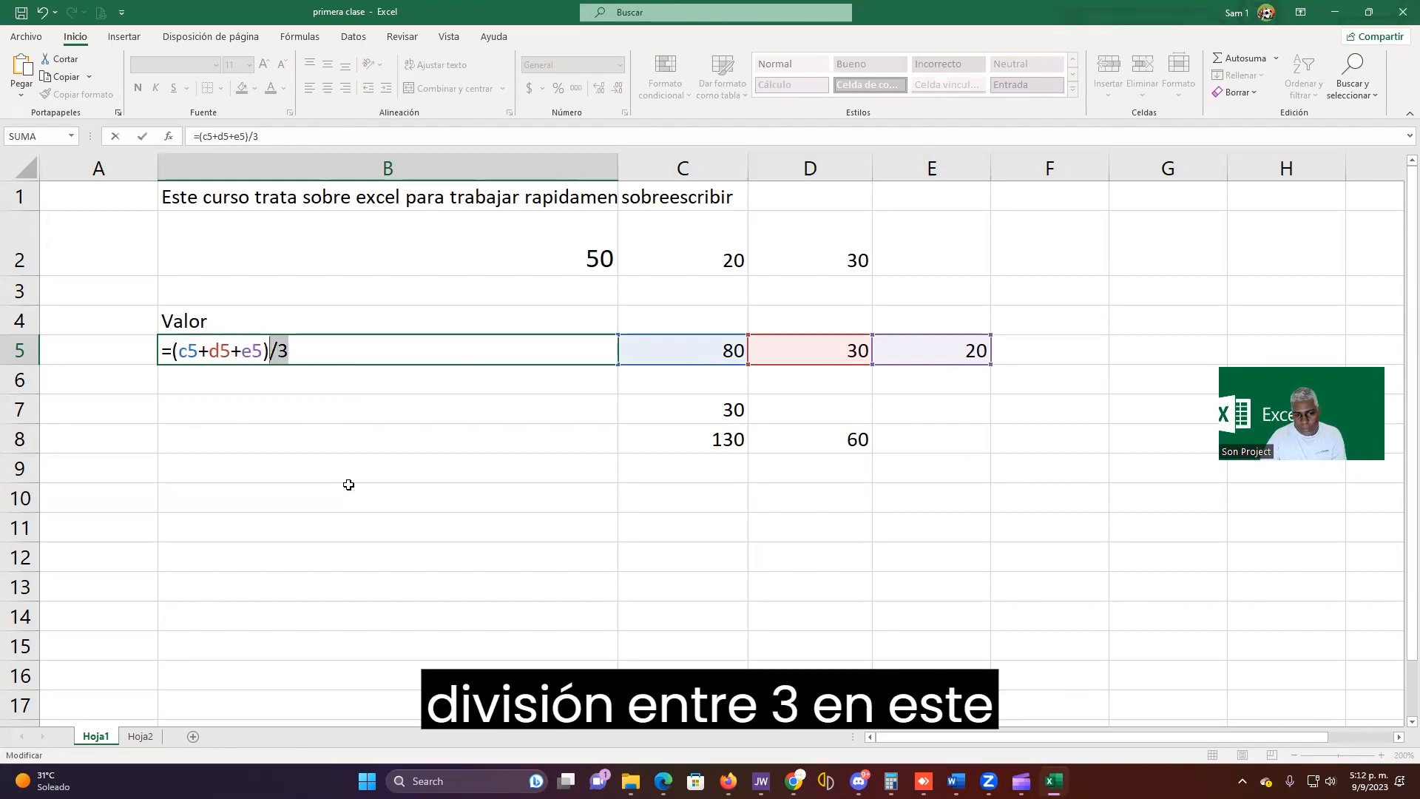
key(Return)
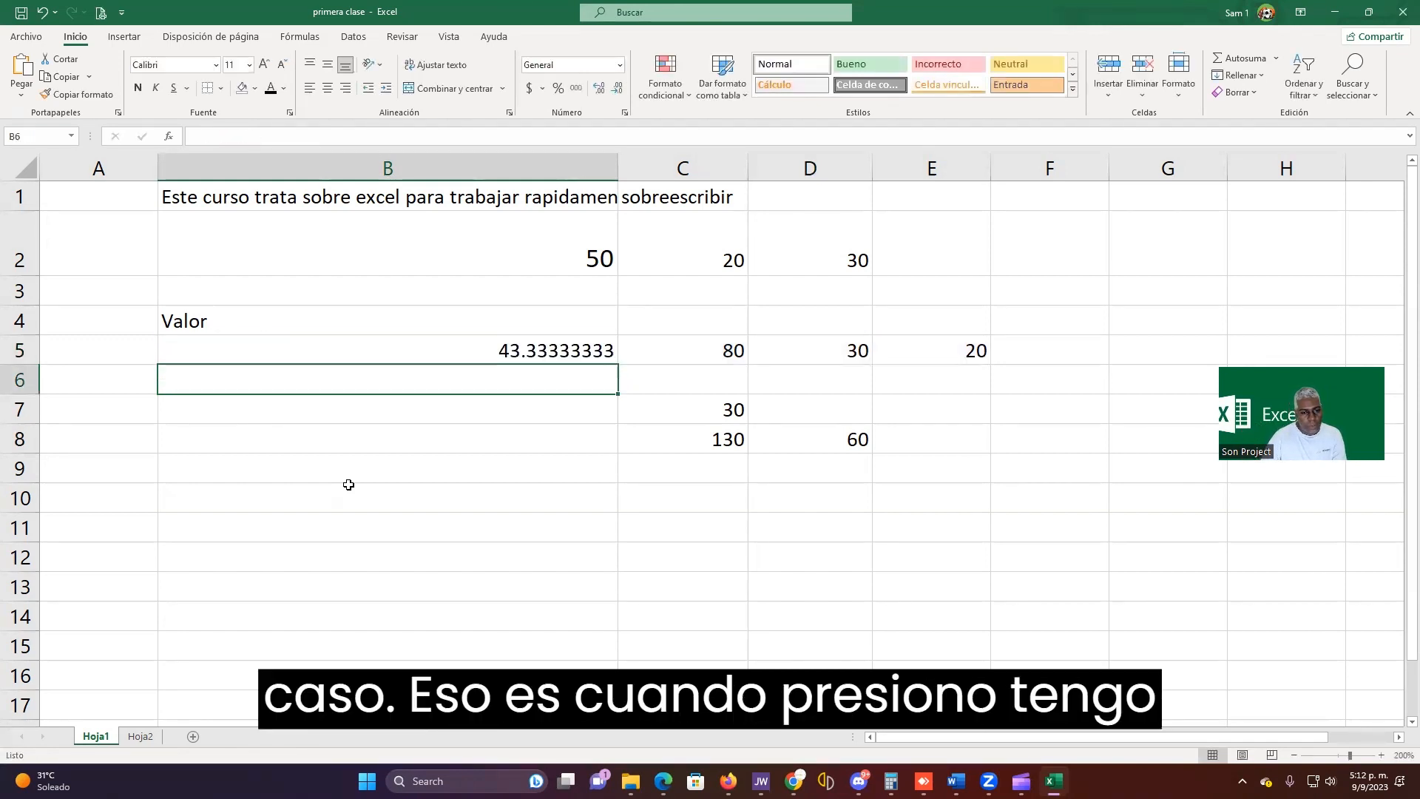
key(Up)
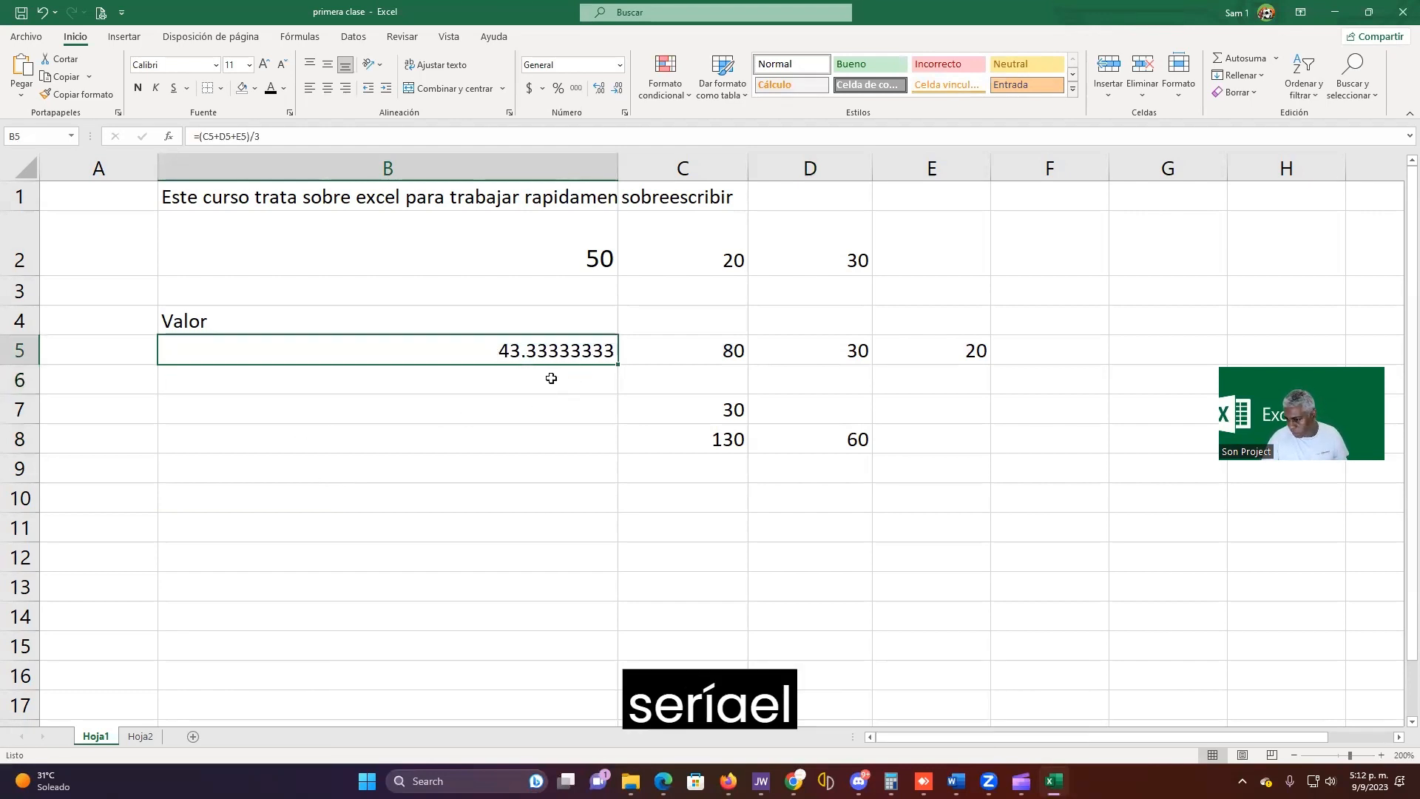
Replace the contents of D5 and E5 with 80 each, and reselect the average in B5.
click(682, 351)
shift+click(942, 352)
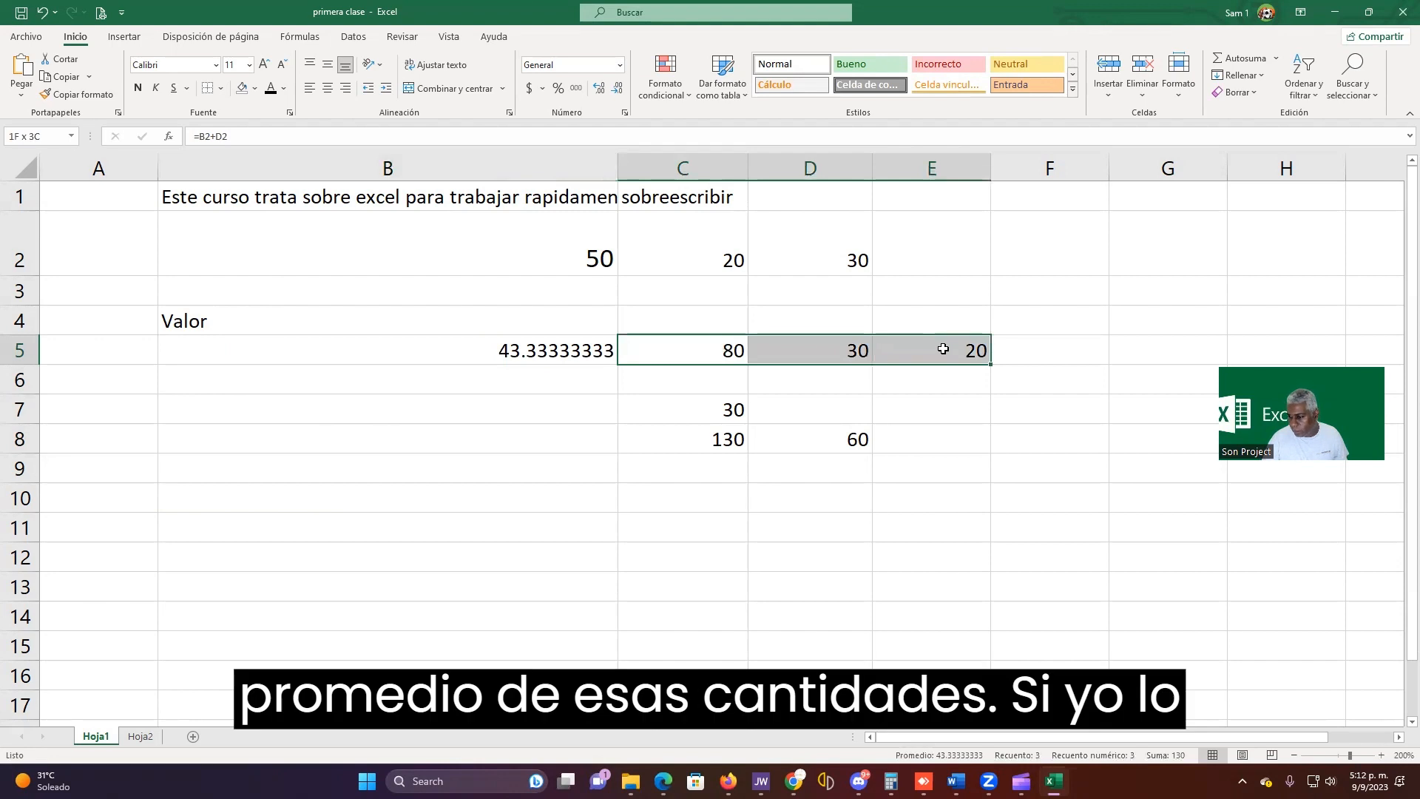
click(782, 468)
click(835, 351)
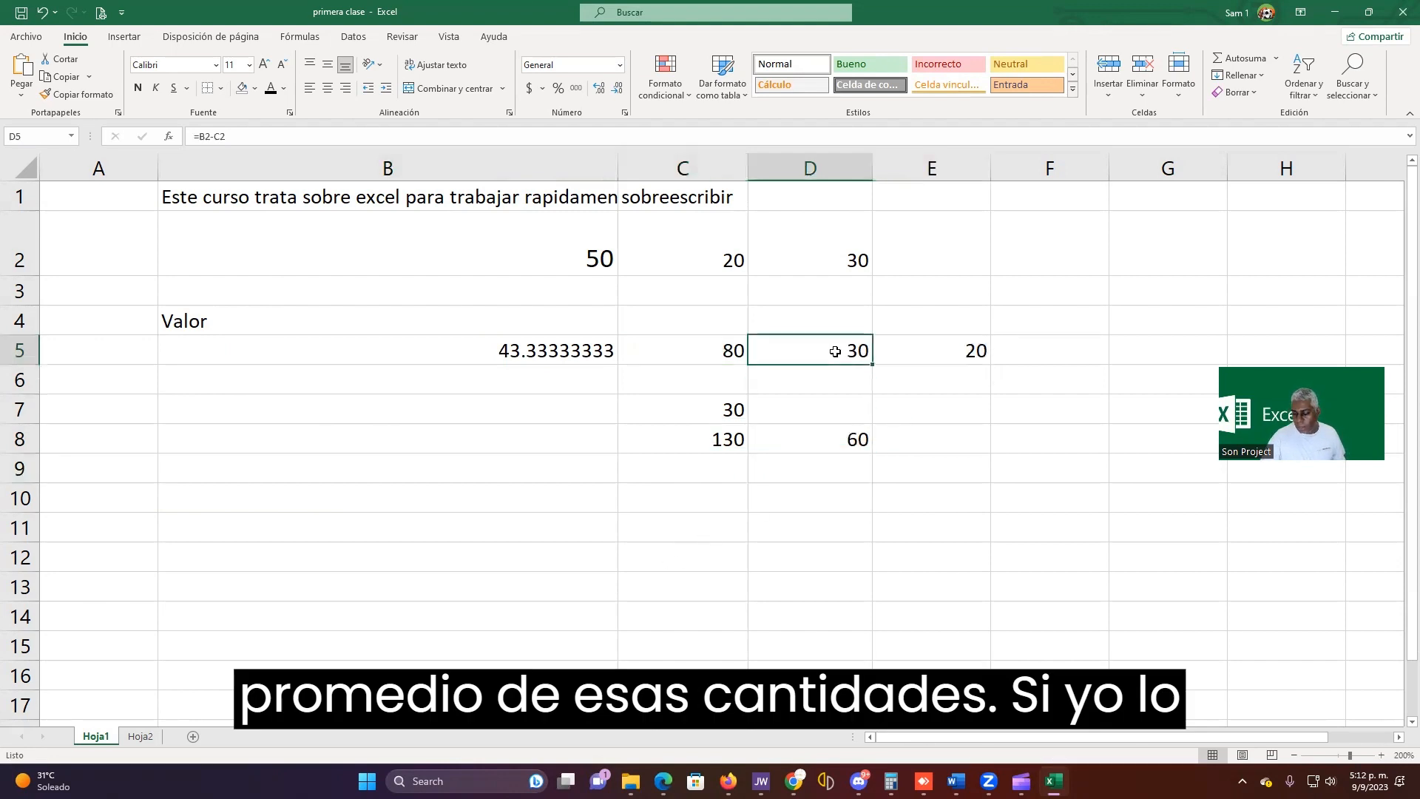
text(80)
key(Return)
key(Right)
key(Up)
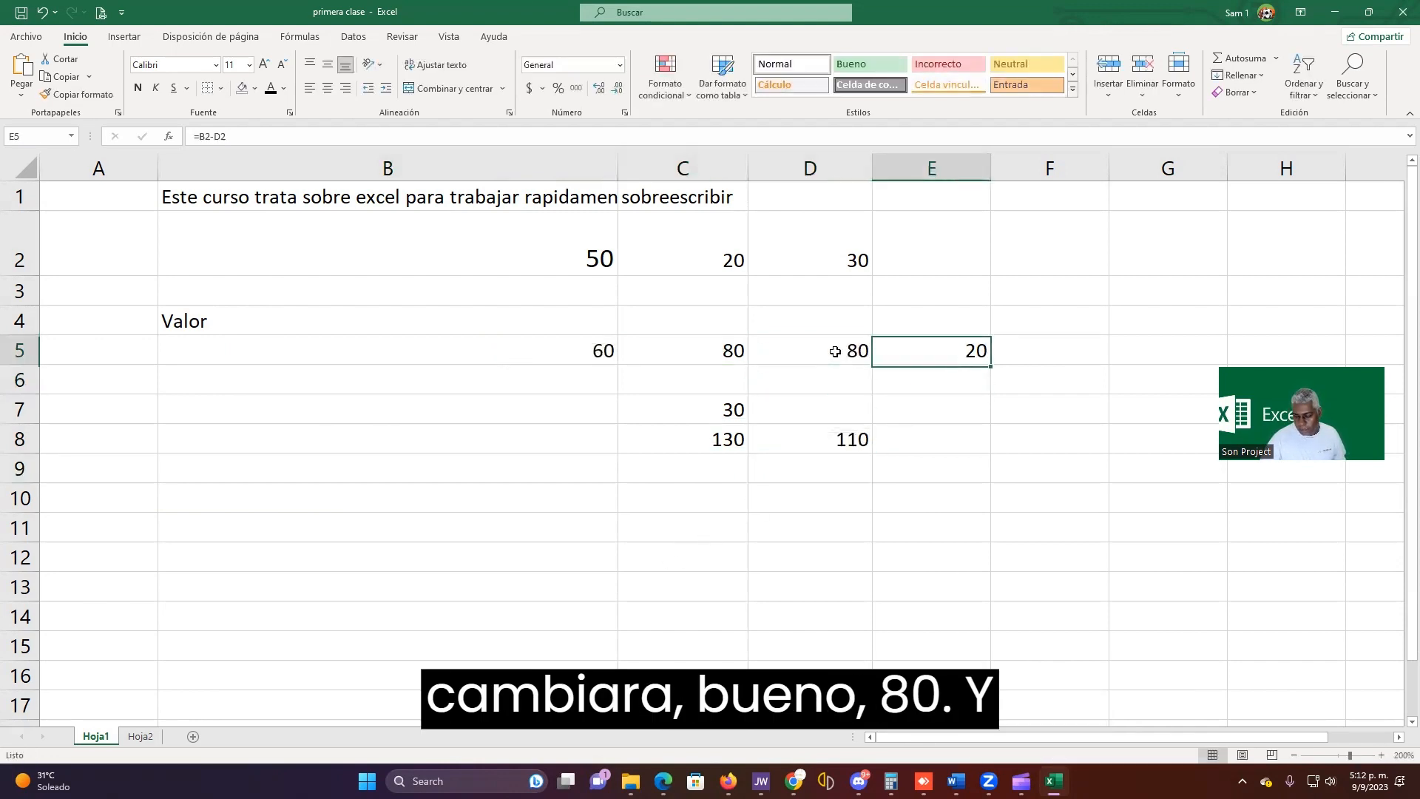
text(80)
key(ctrl+Return)
key(Left)
key(Left)
key(Left)
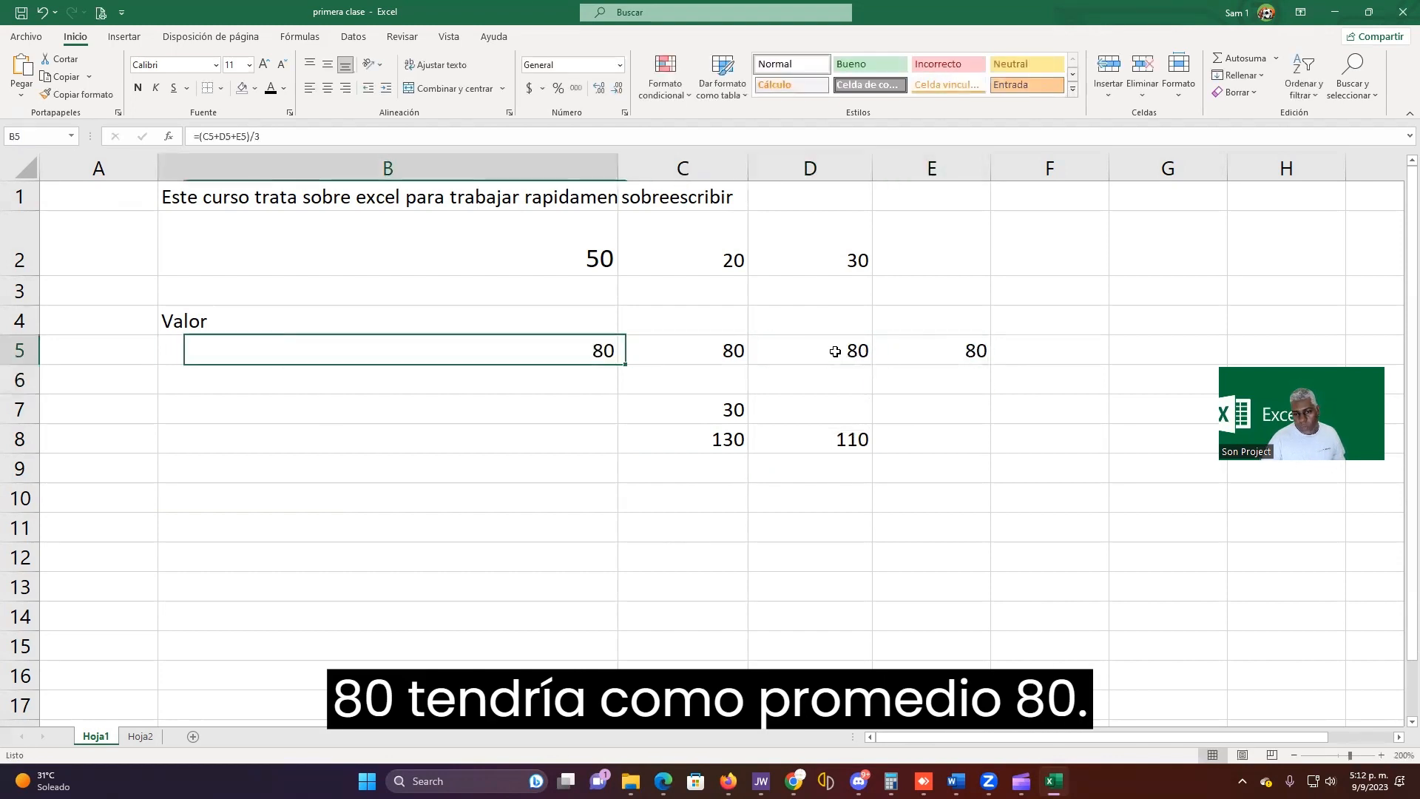
Replace the content of C5 with 100 and go through the cells of row 5 to check the average.
key(Right)
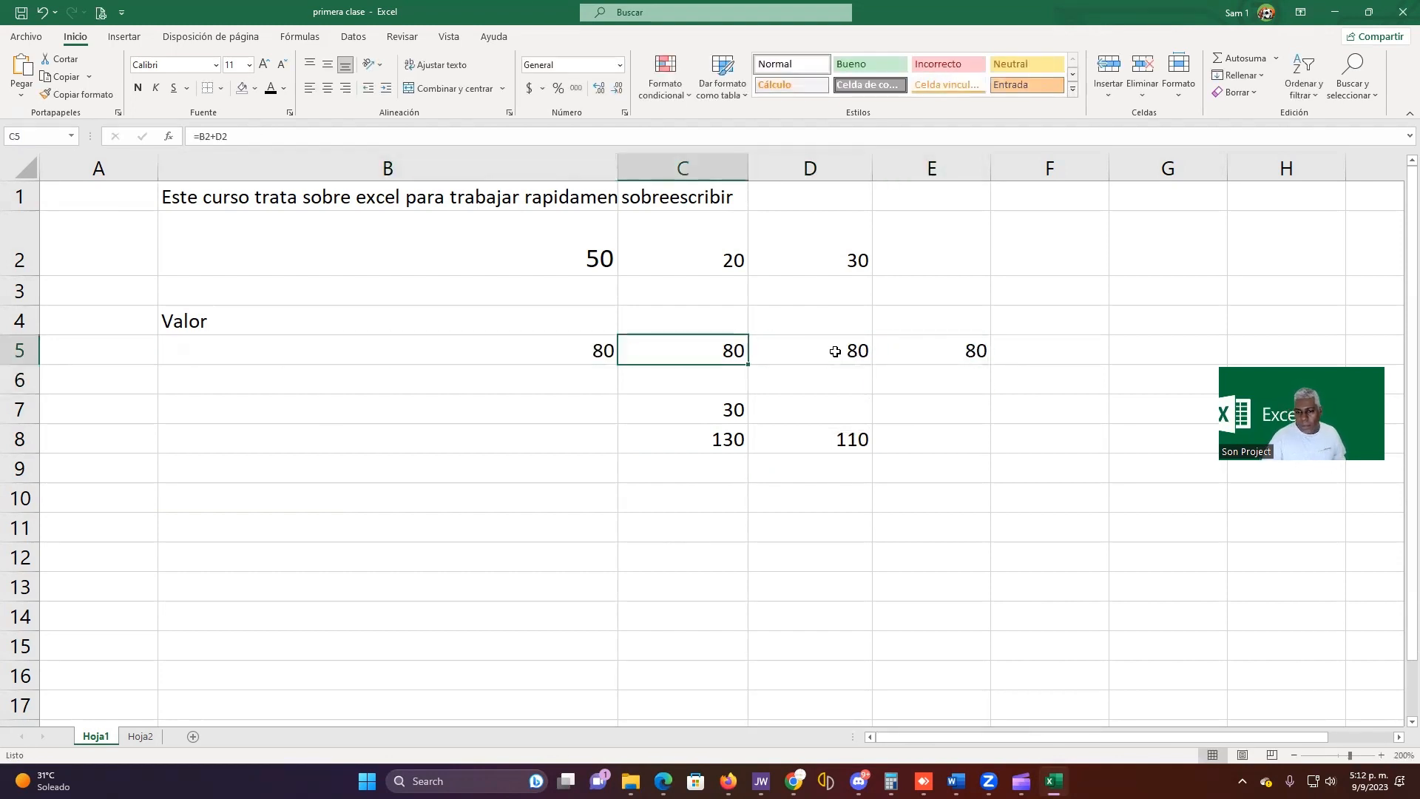
text(100)
key(Return)
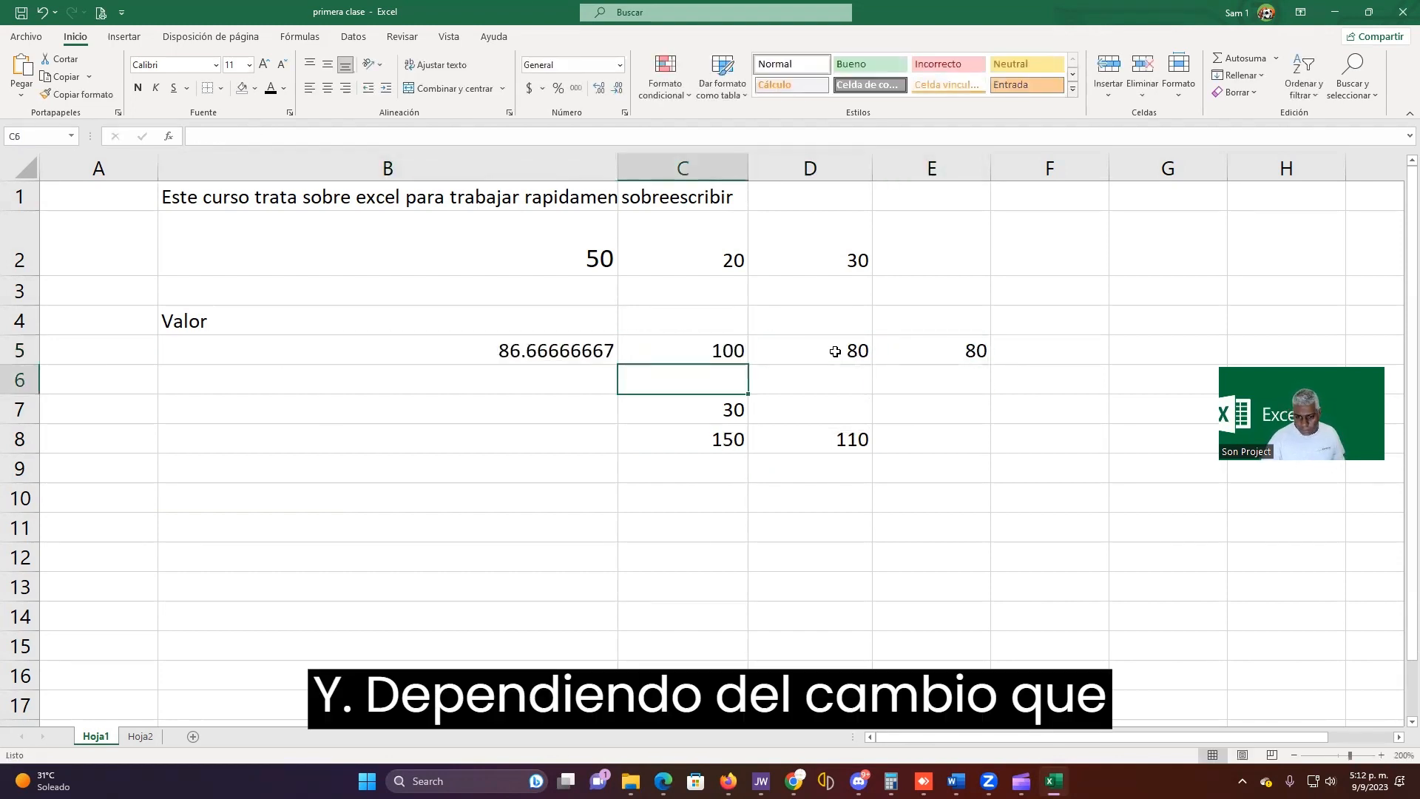
key(Up)
key(Left)
key(Right)
key(Right)
key(Right)
key(Left)
key(Left)
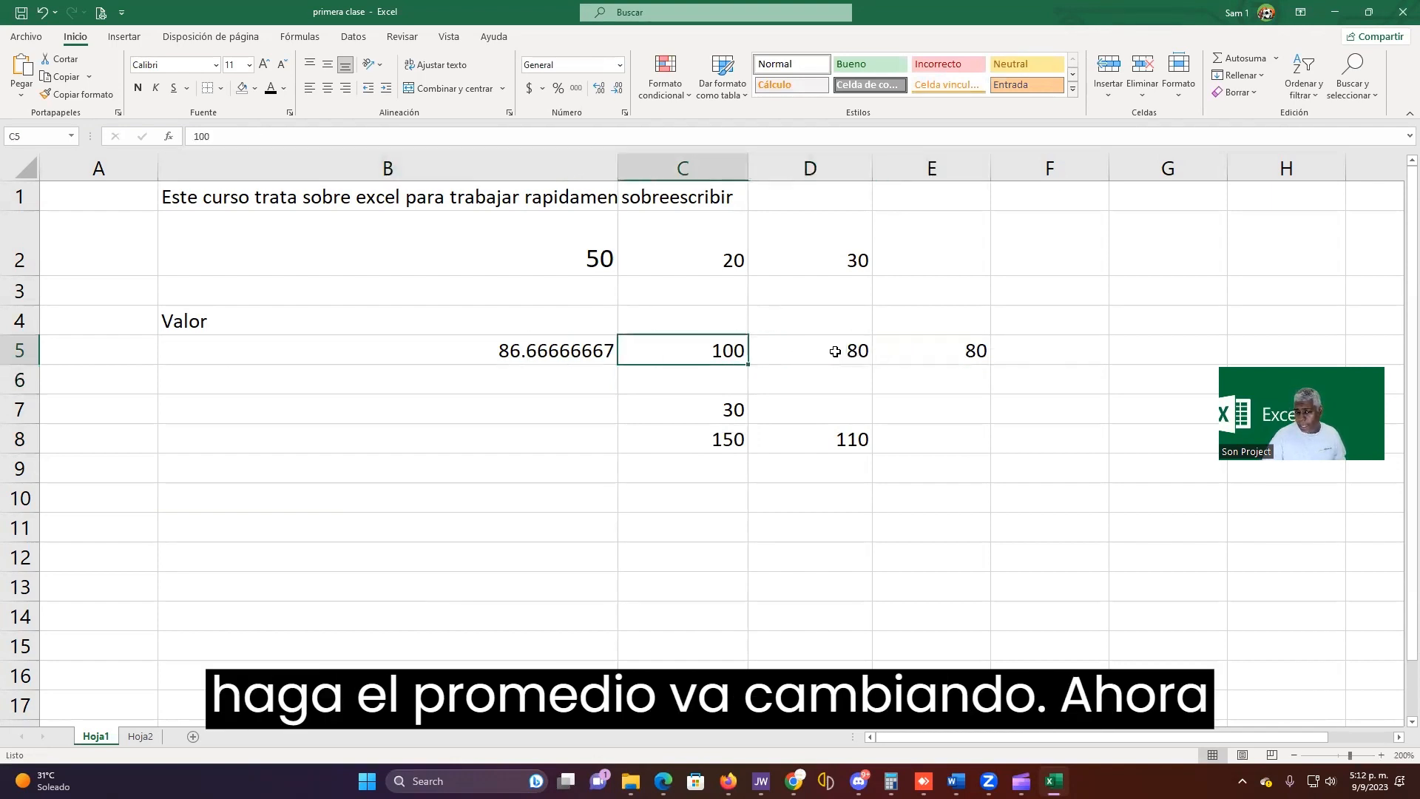
Replace the formula in B5 with =promedio(C5:E5) and reselect the cell to show its formula.
key(Left)
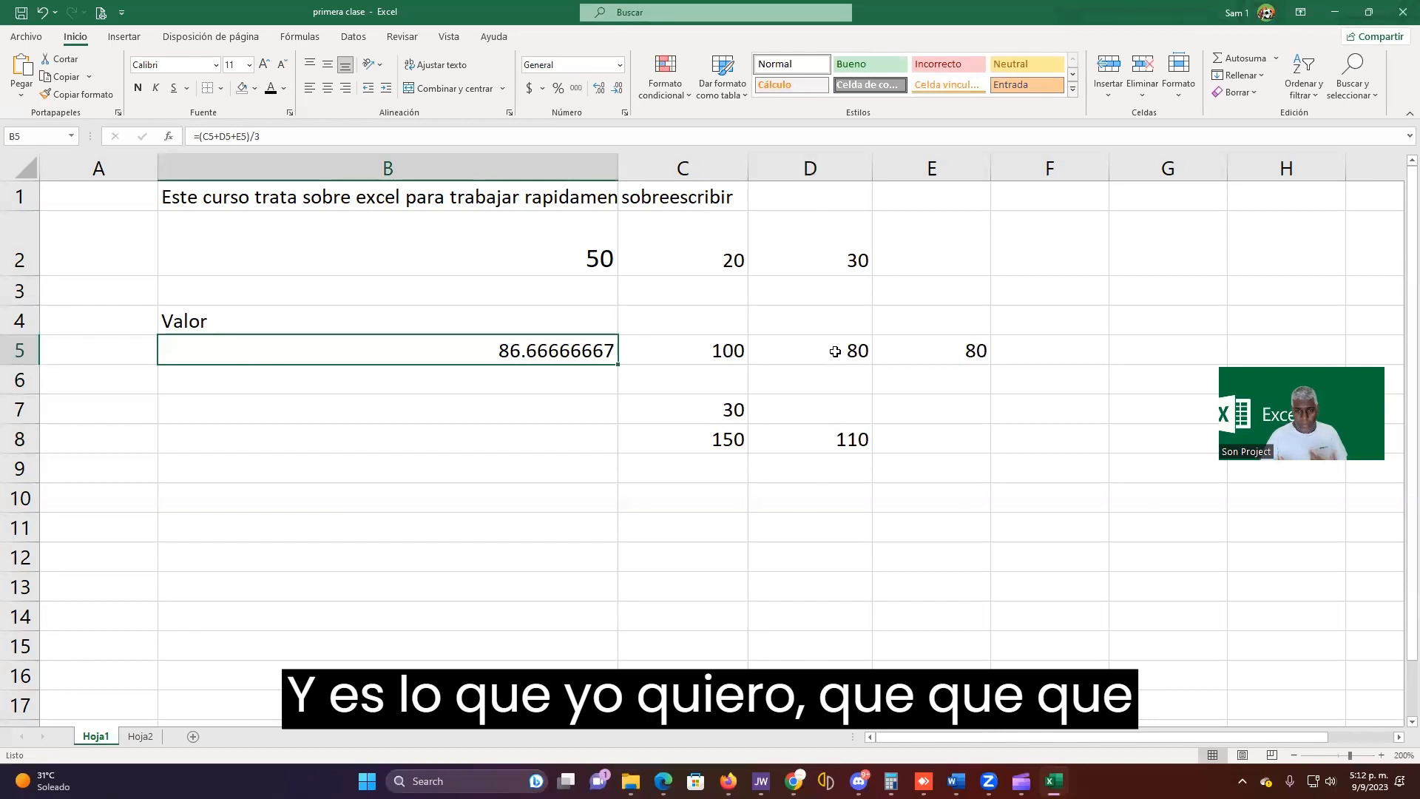
text(=)
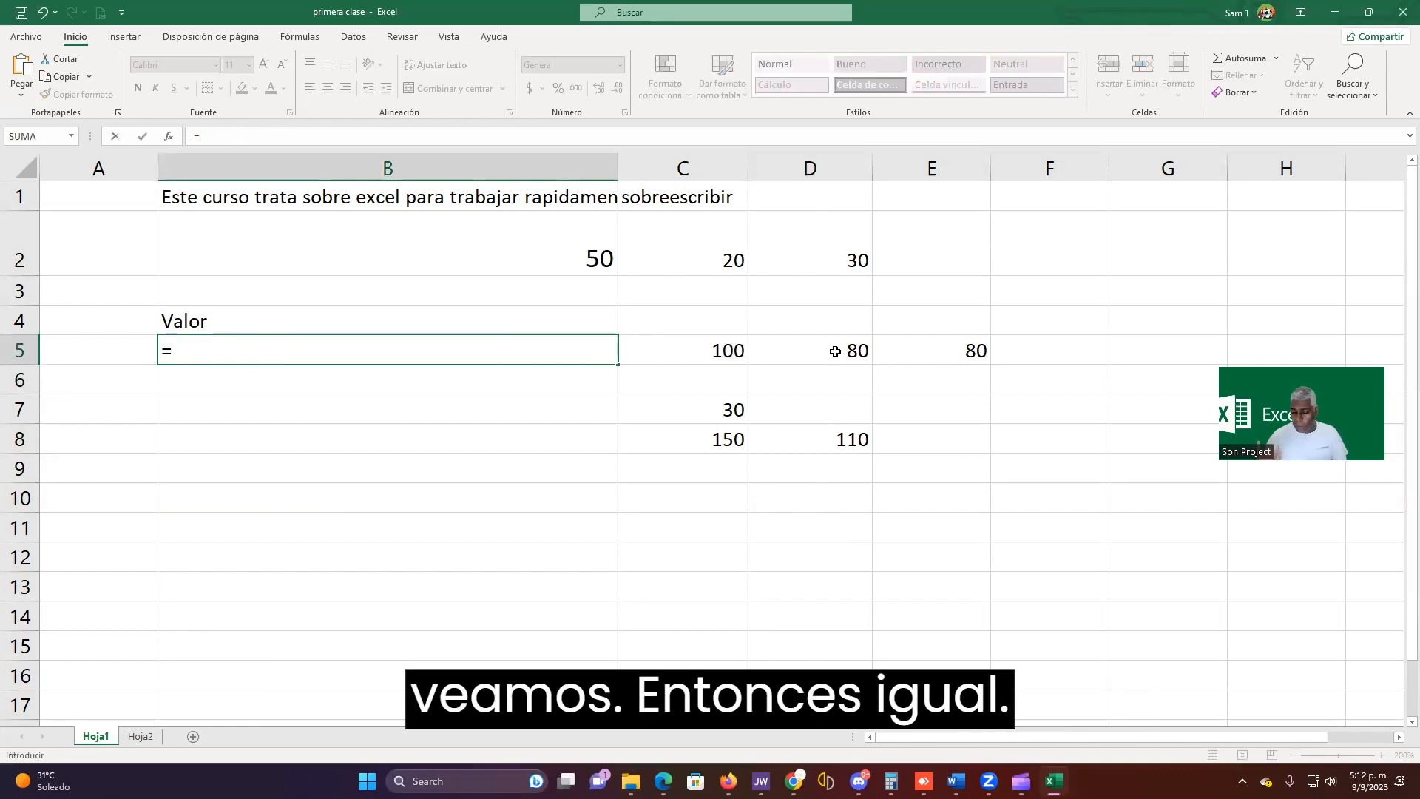
text(prome)
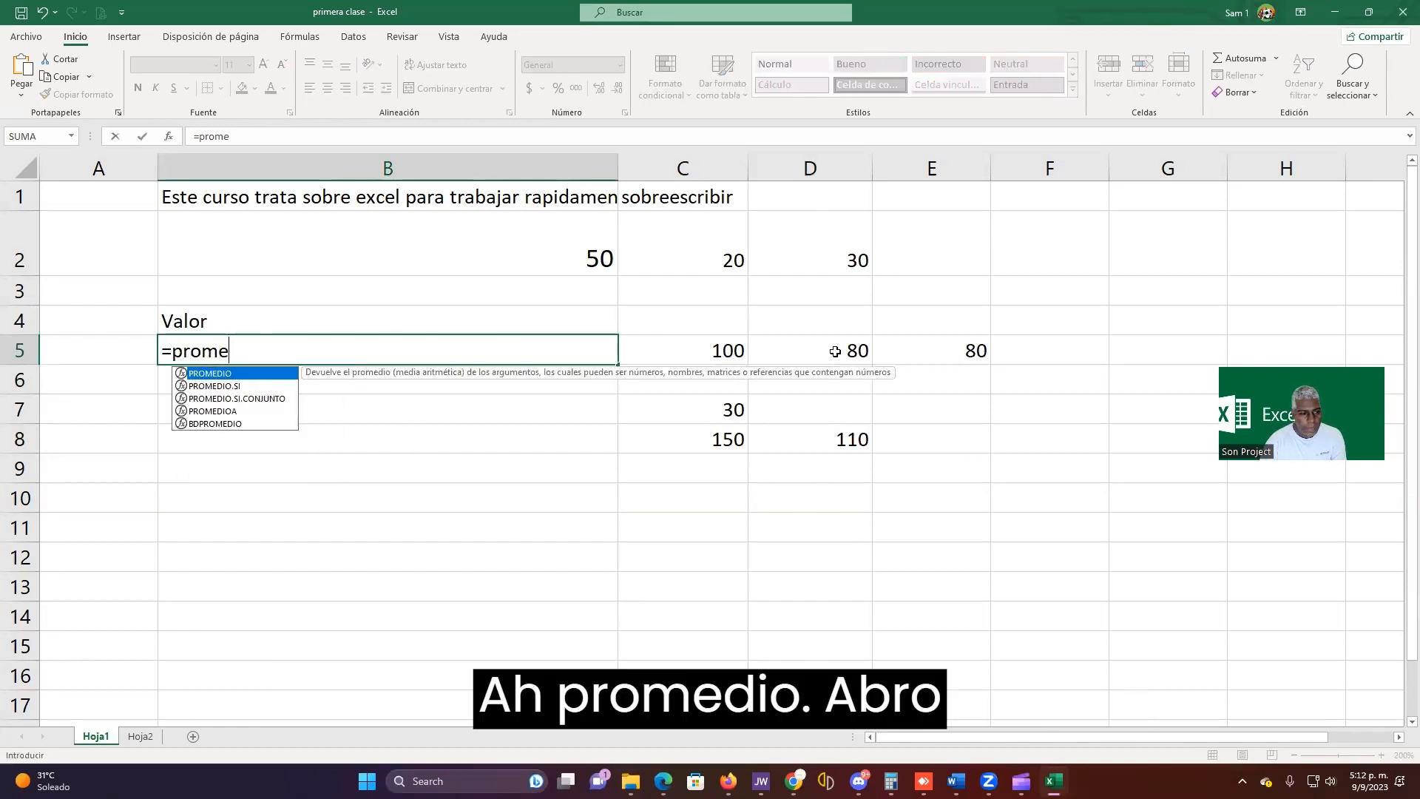
text(dio()
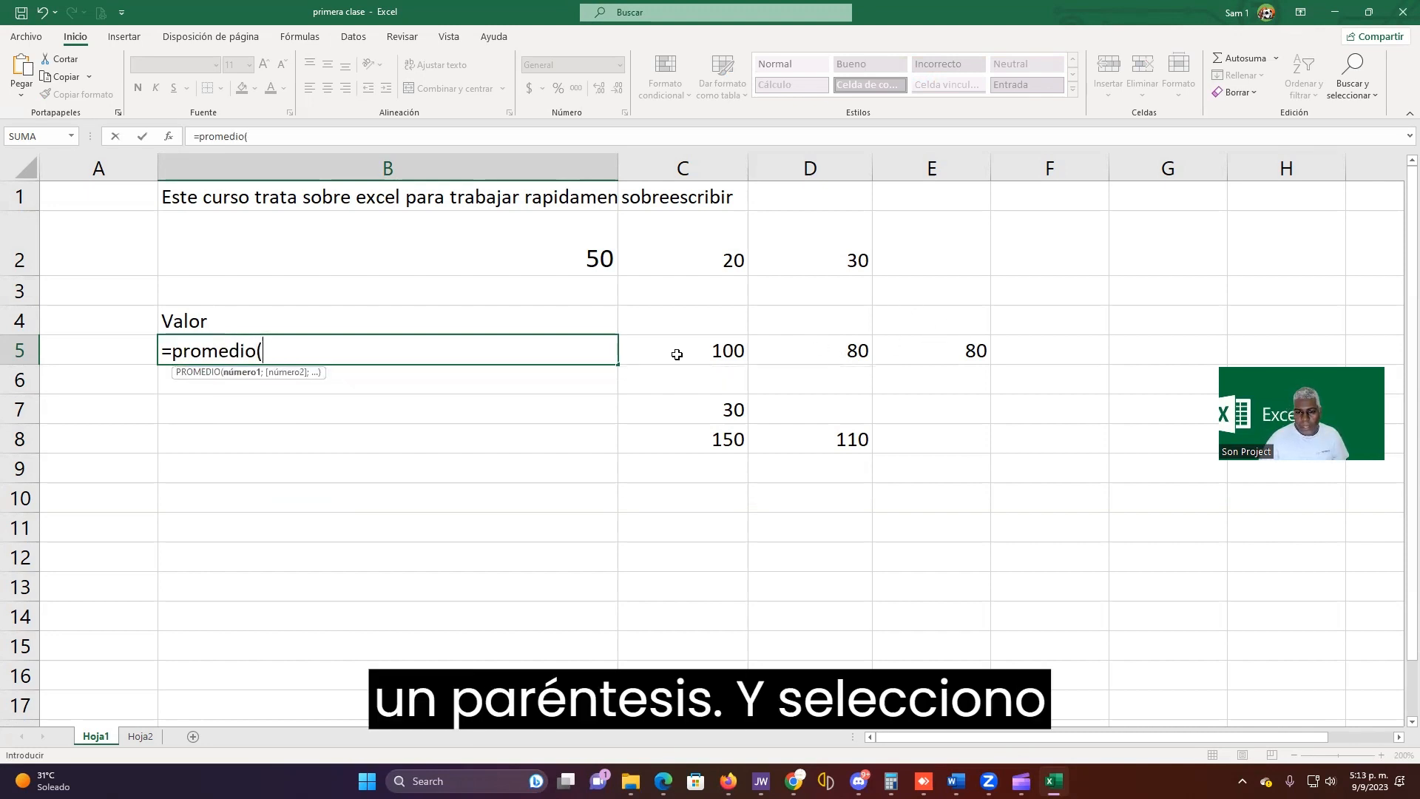
drag(676, 355, 913, 348)
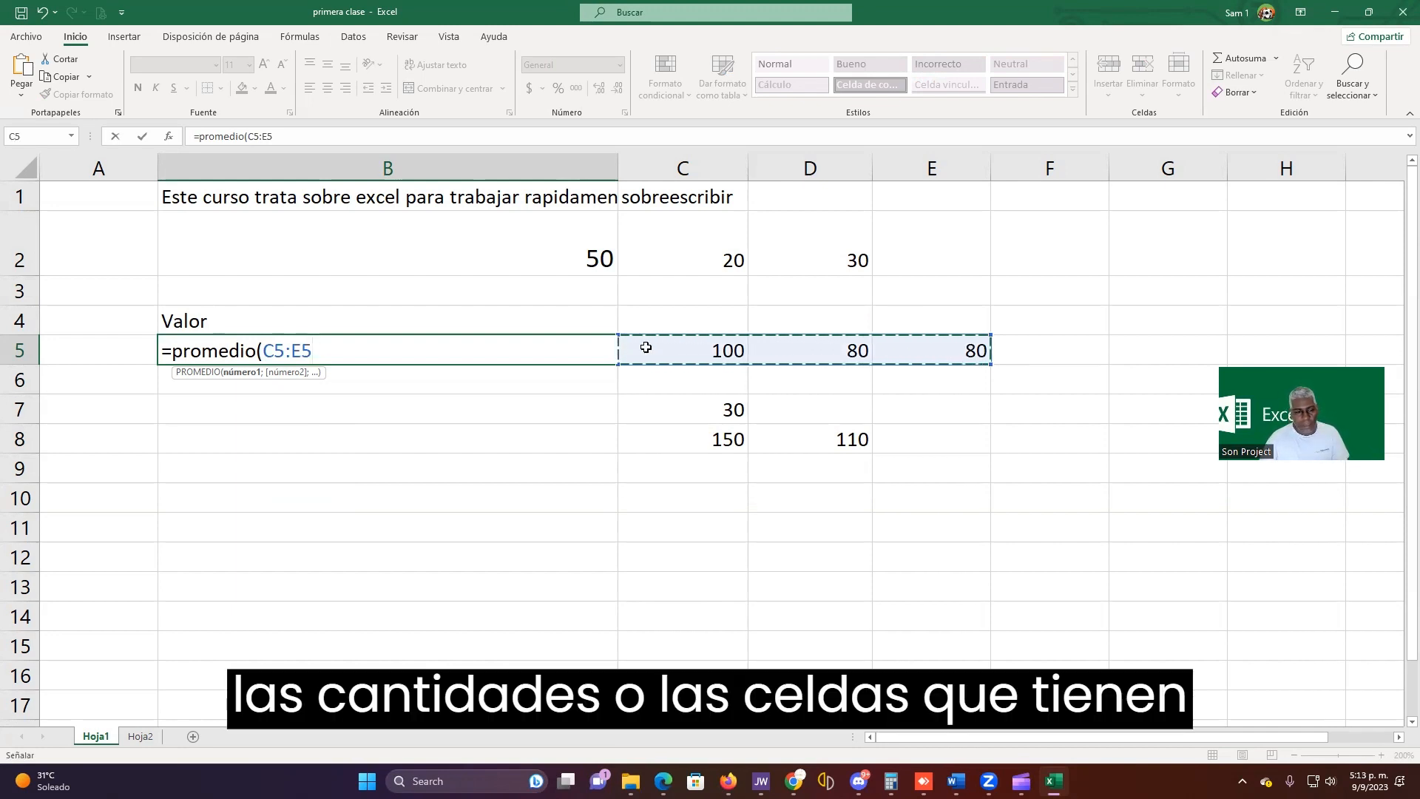
text())
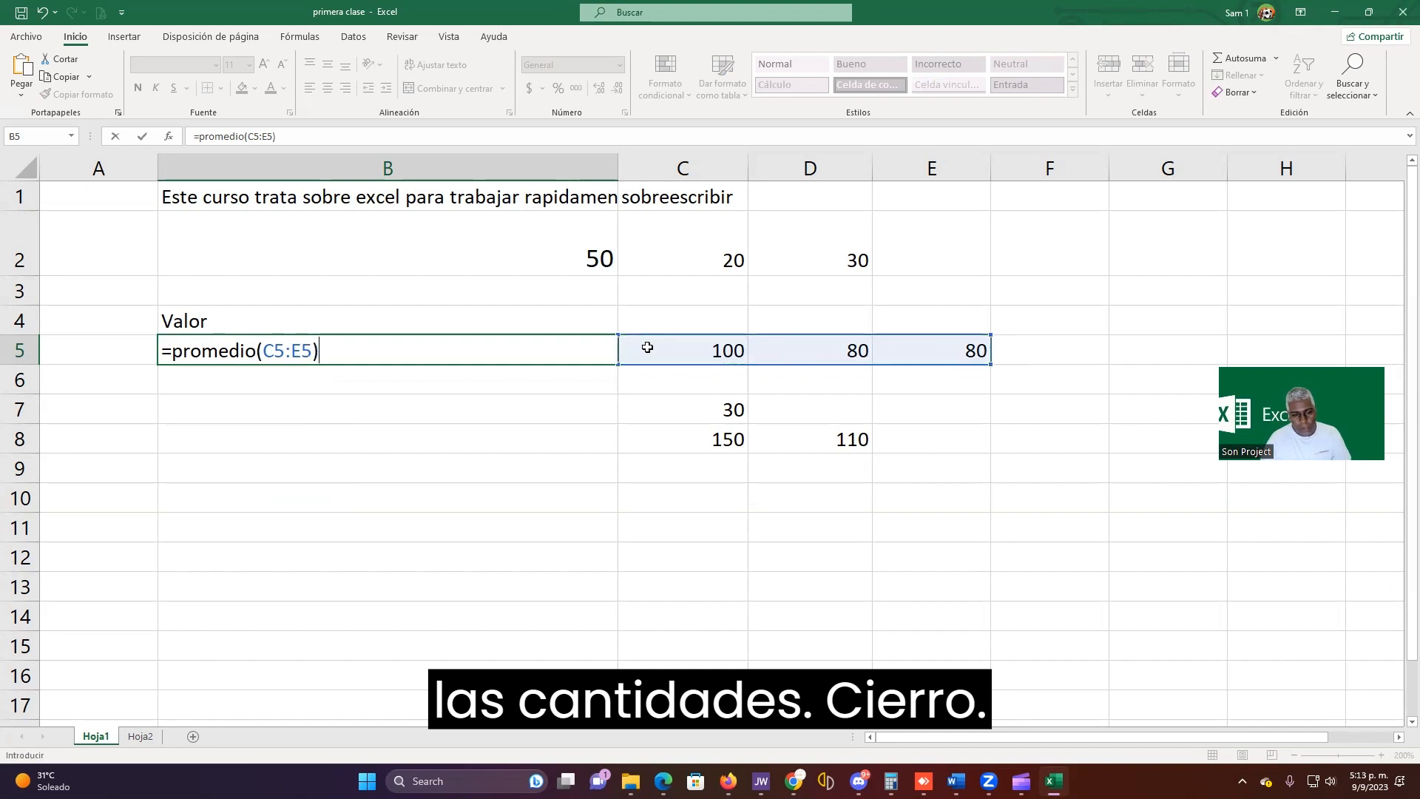
key(Return)
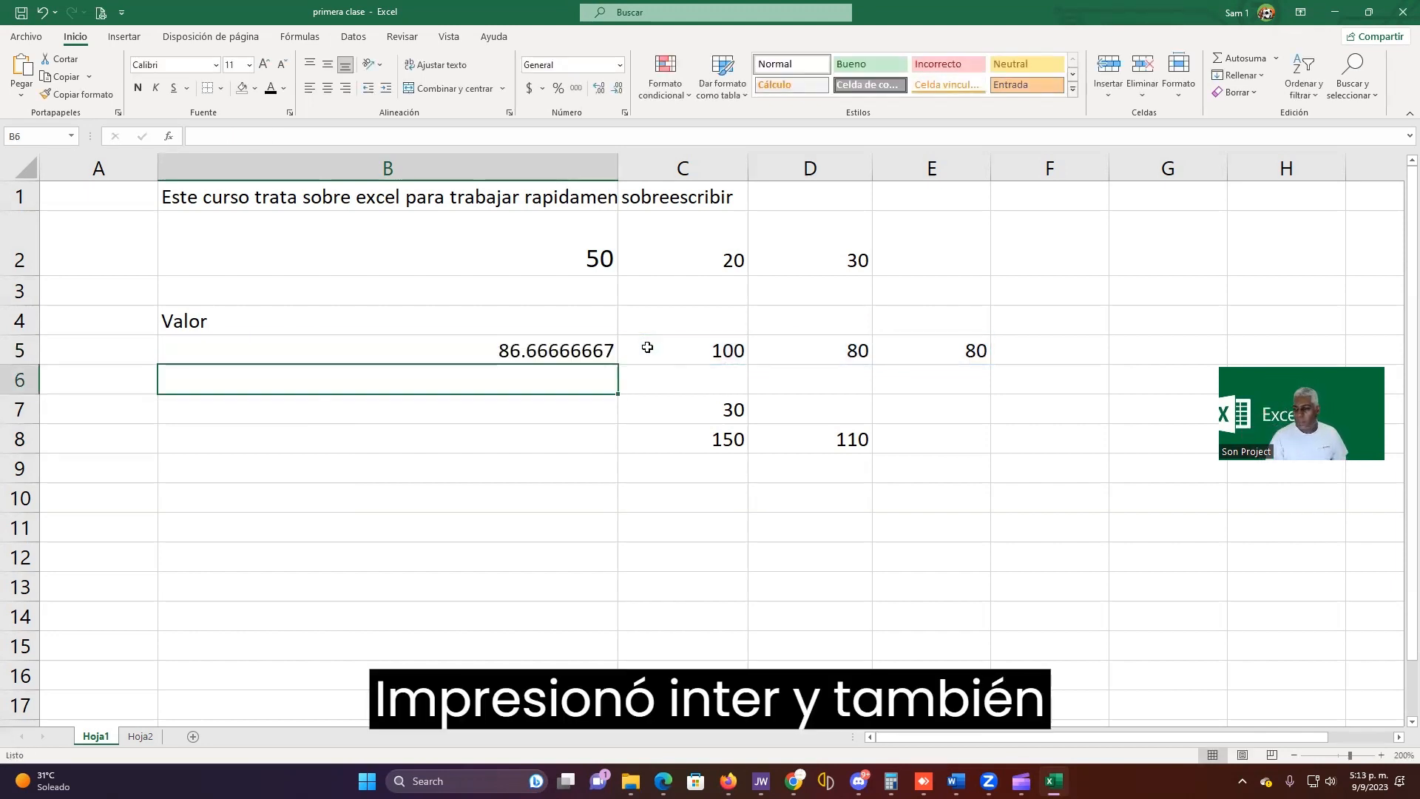
key(Up)
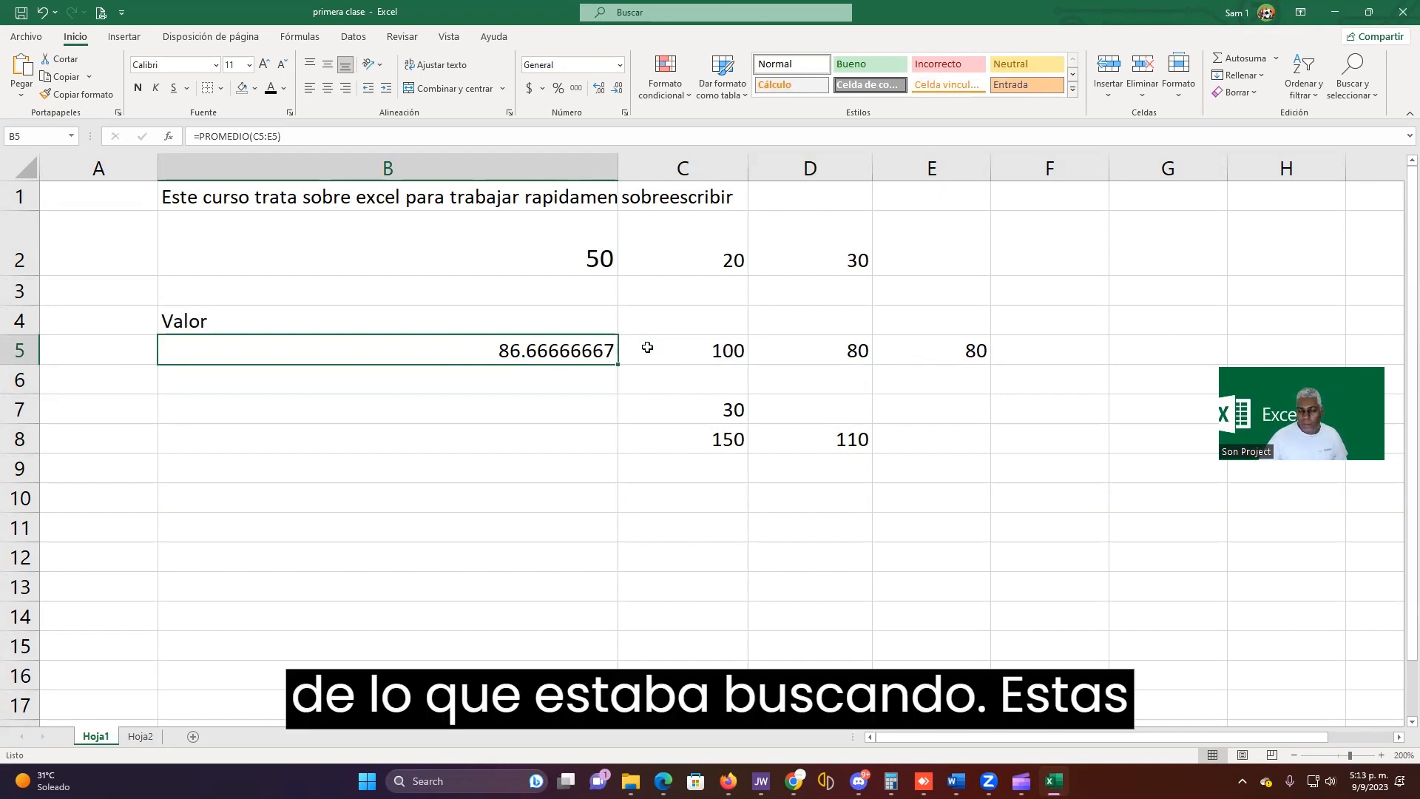
Calculate the maximum of the values in column C by entering =max(C2:C8) in cell C9.
click(944, 54)
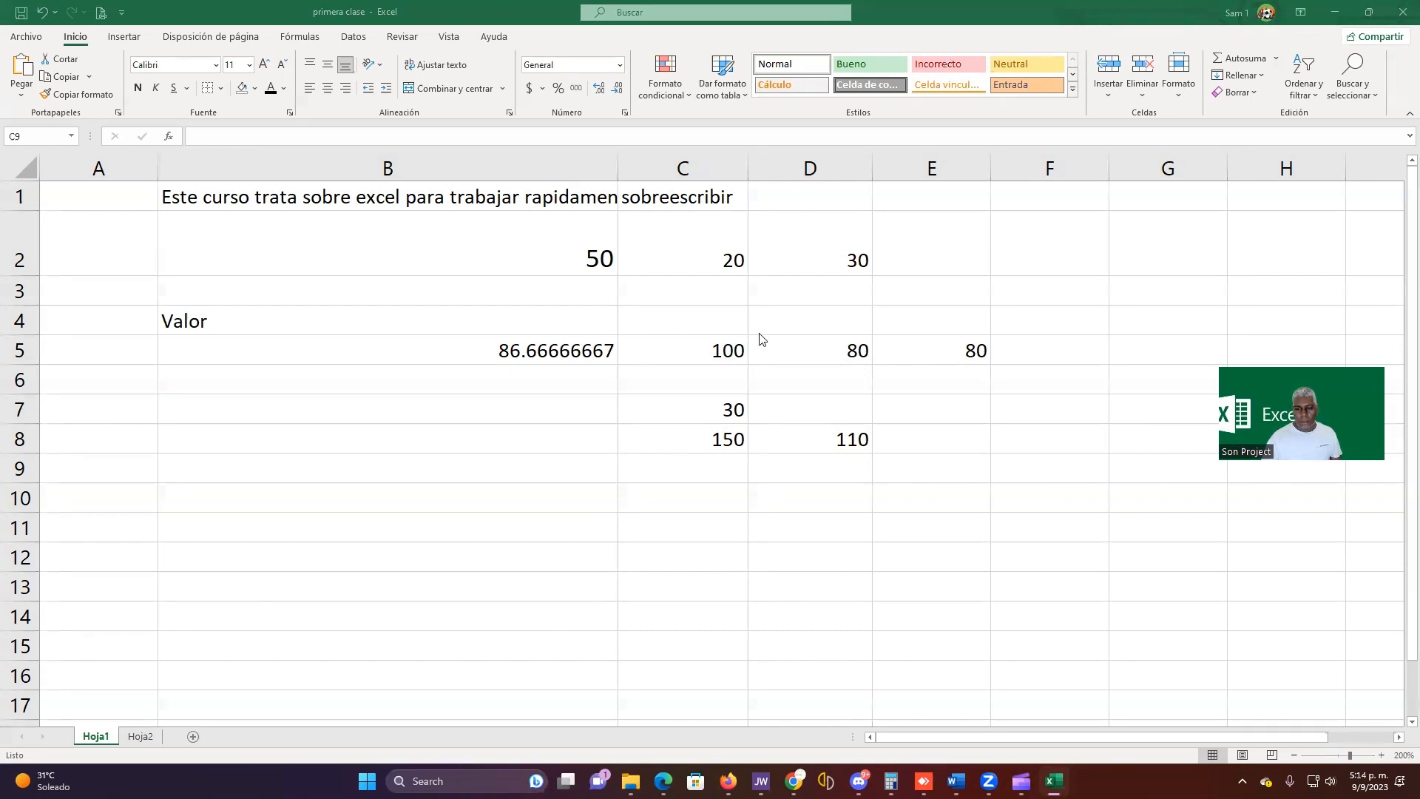
click(717, 467)
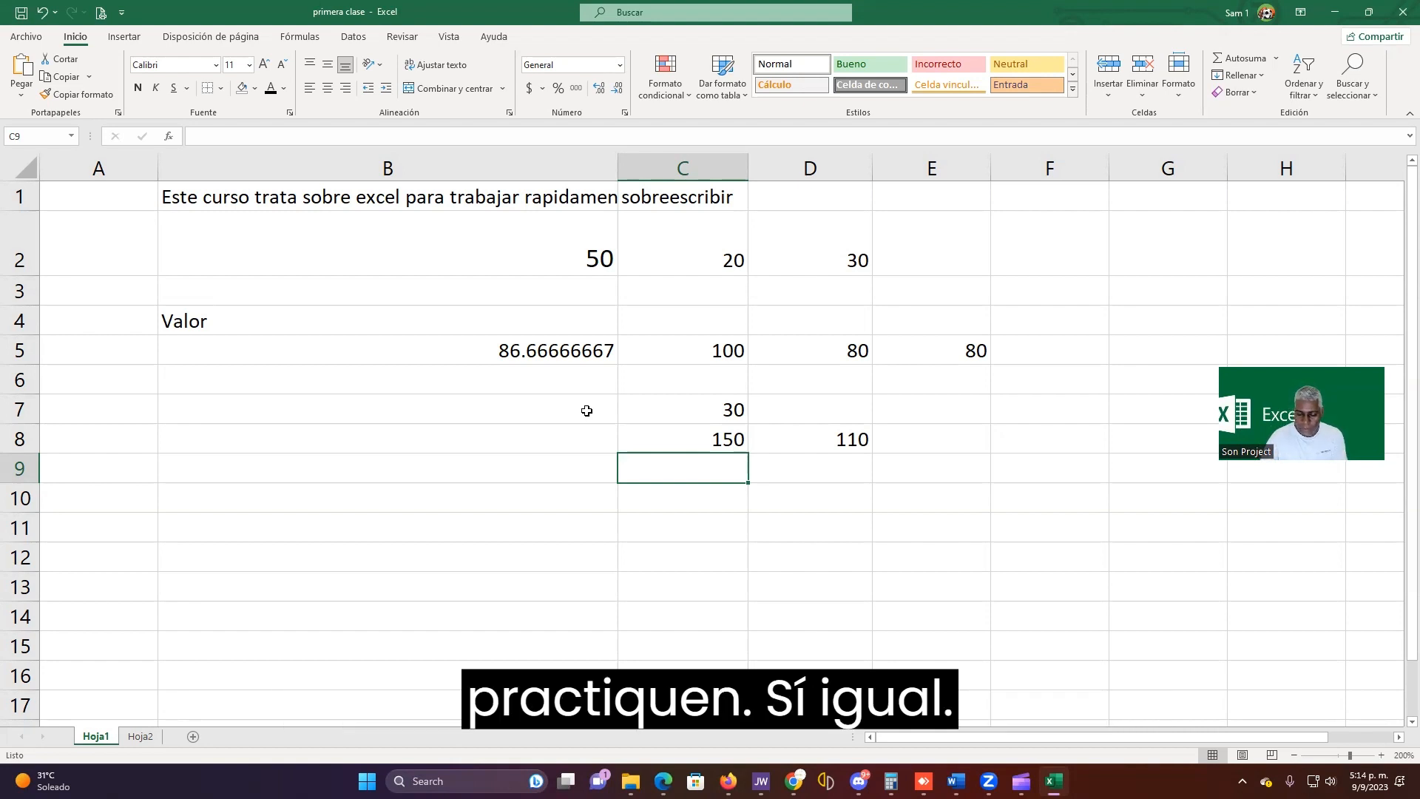
text(=)
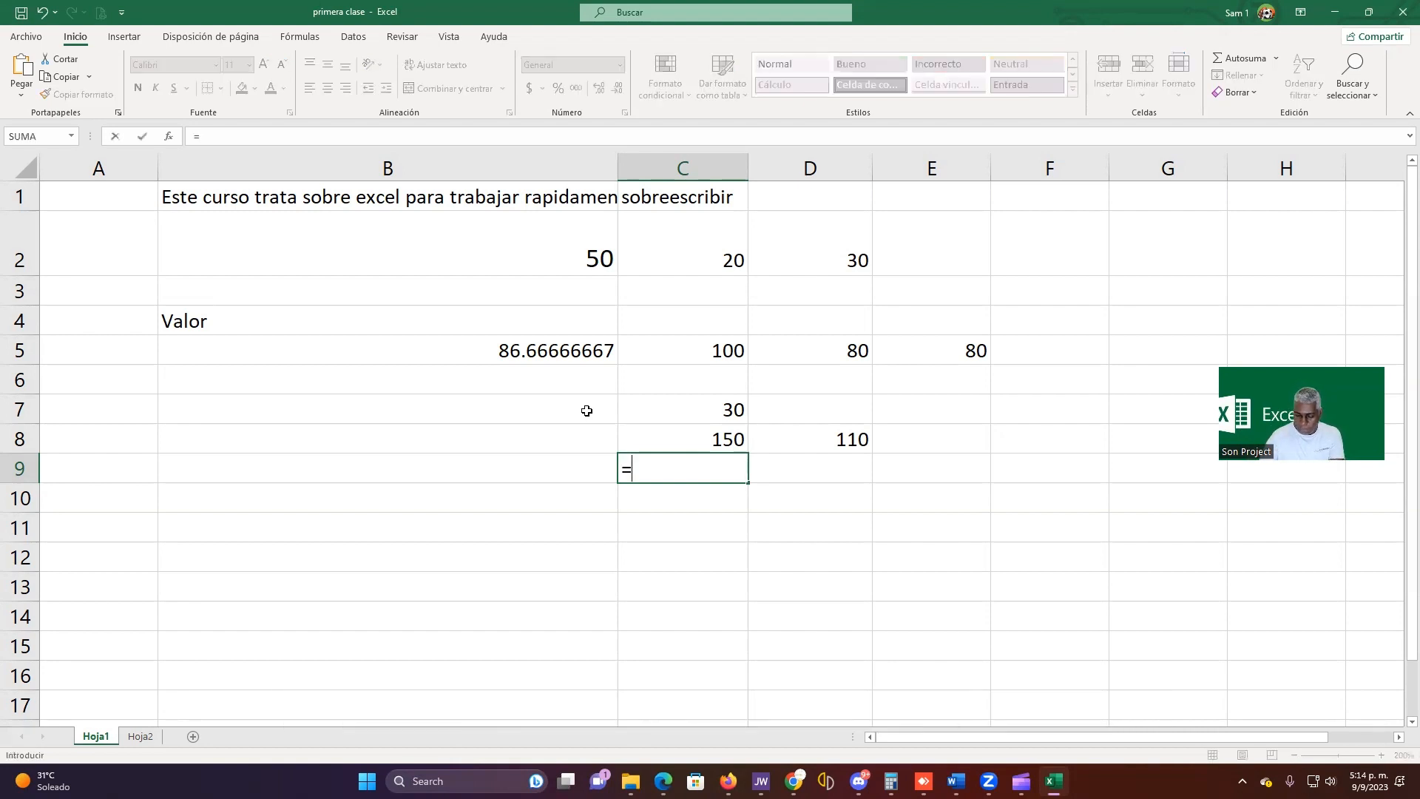
text(max)
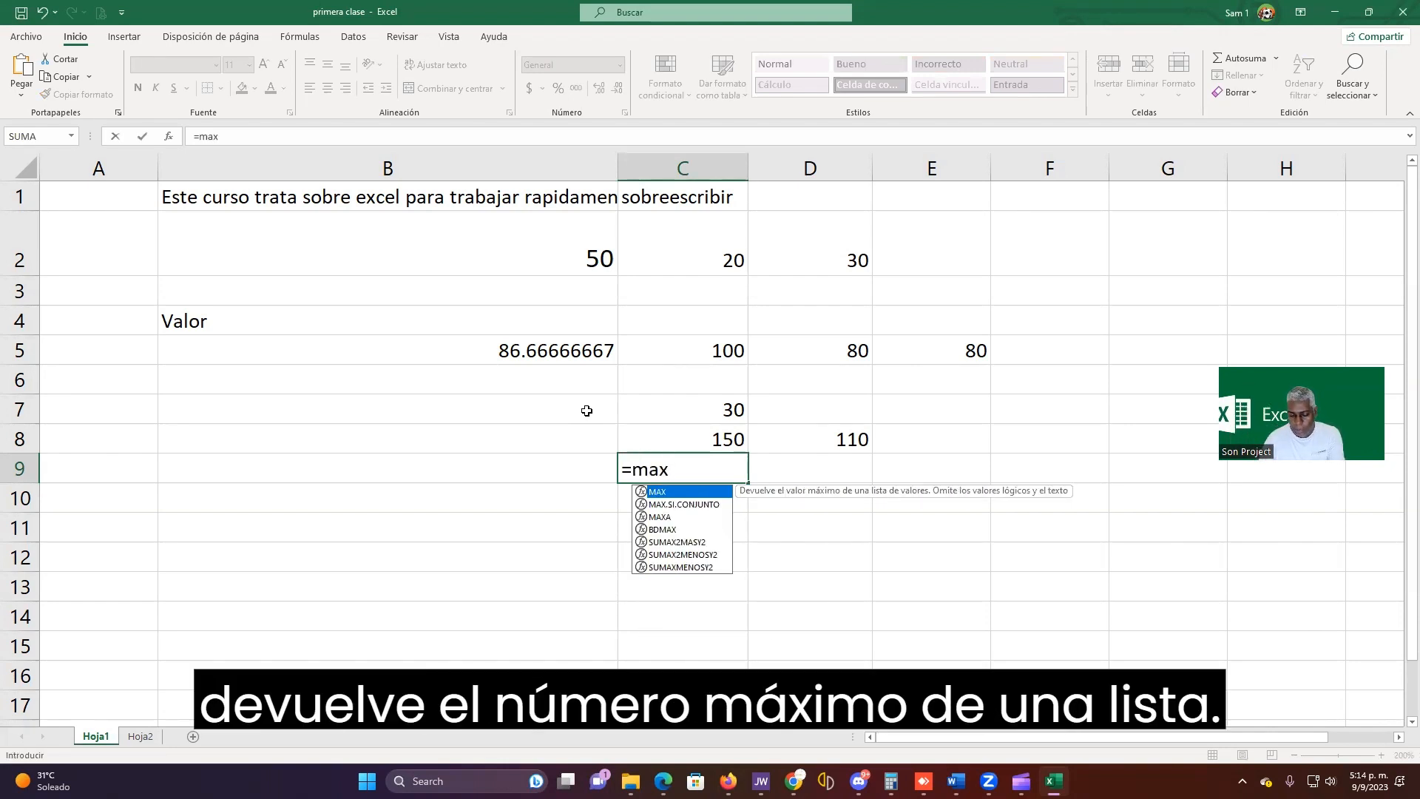
text(()
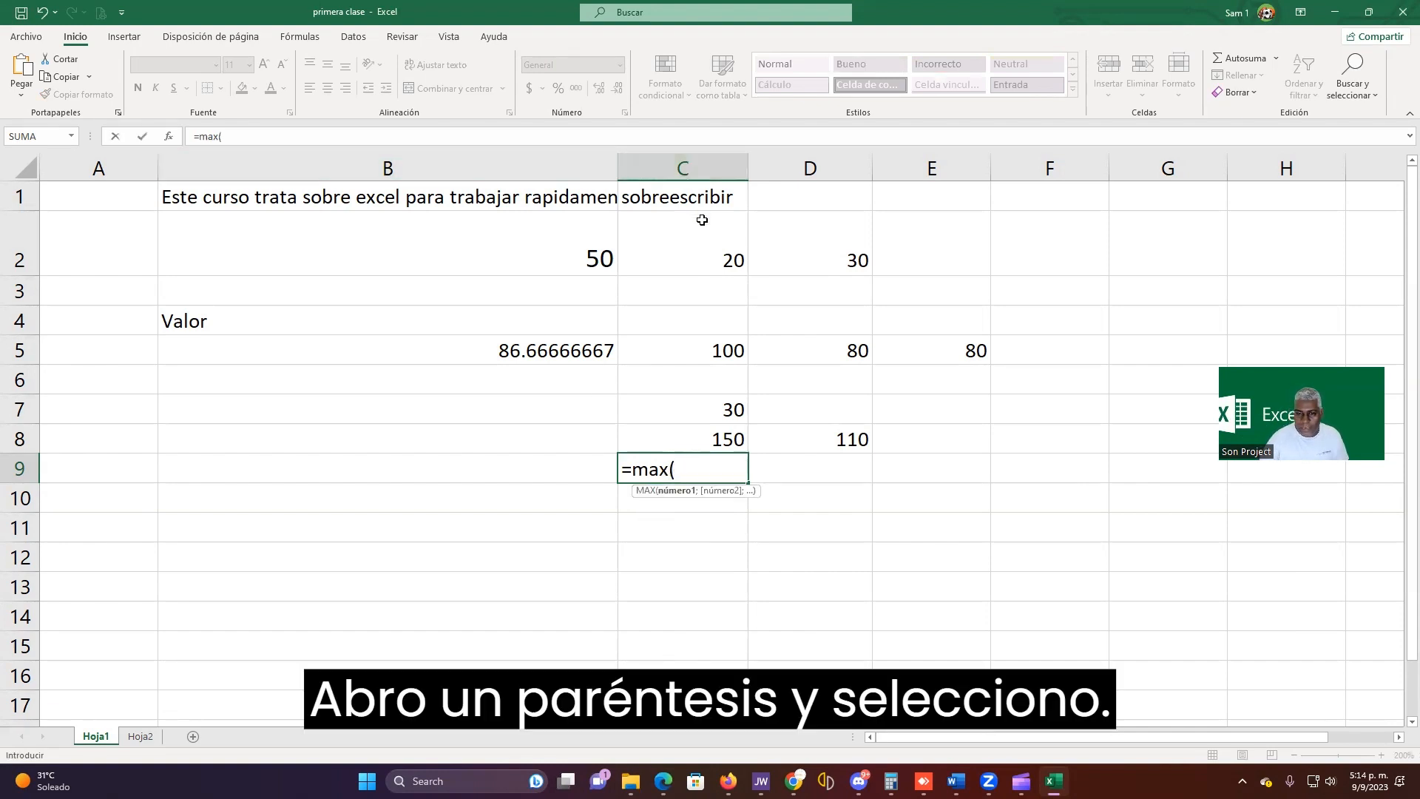
drag(702, 220, 736, 439)
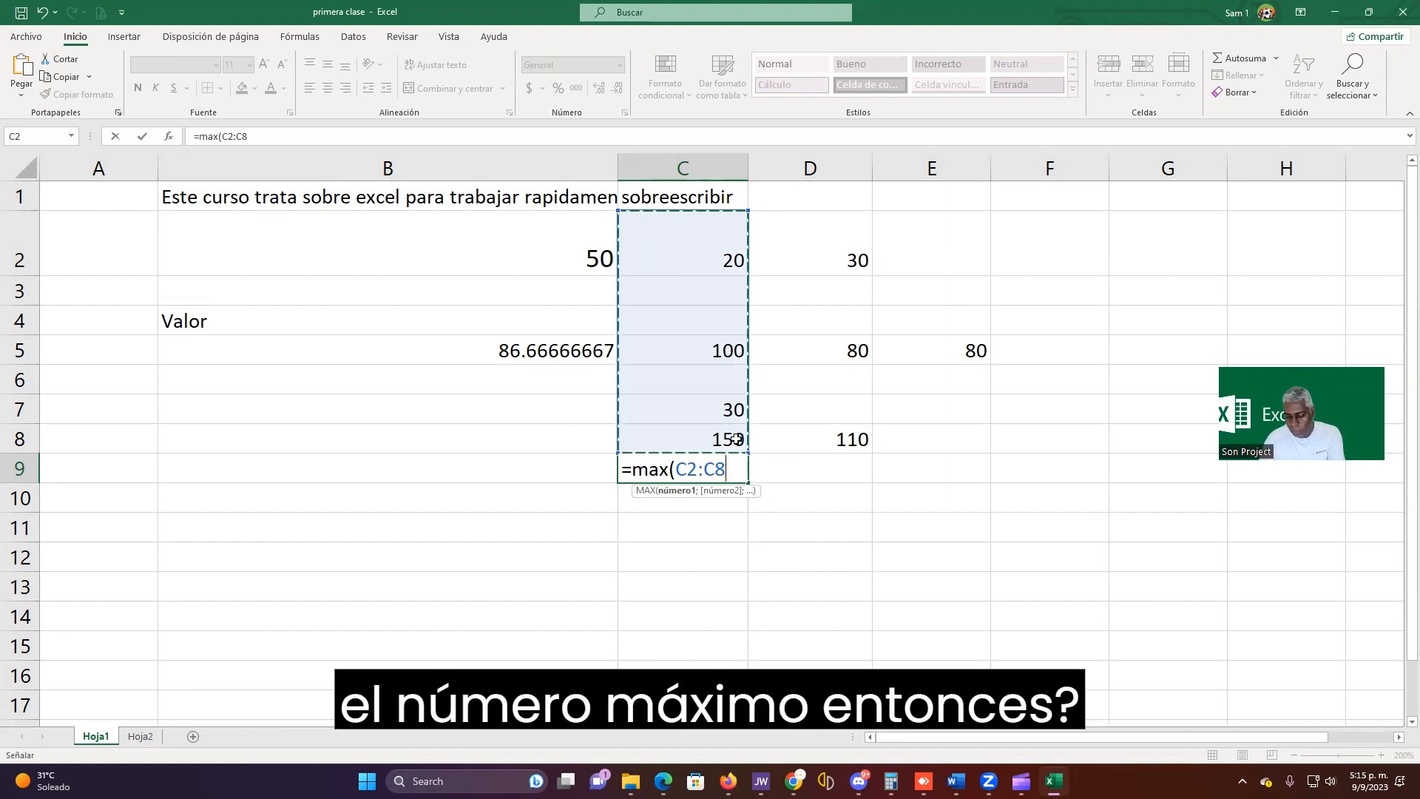
text())
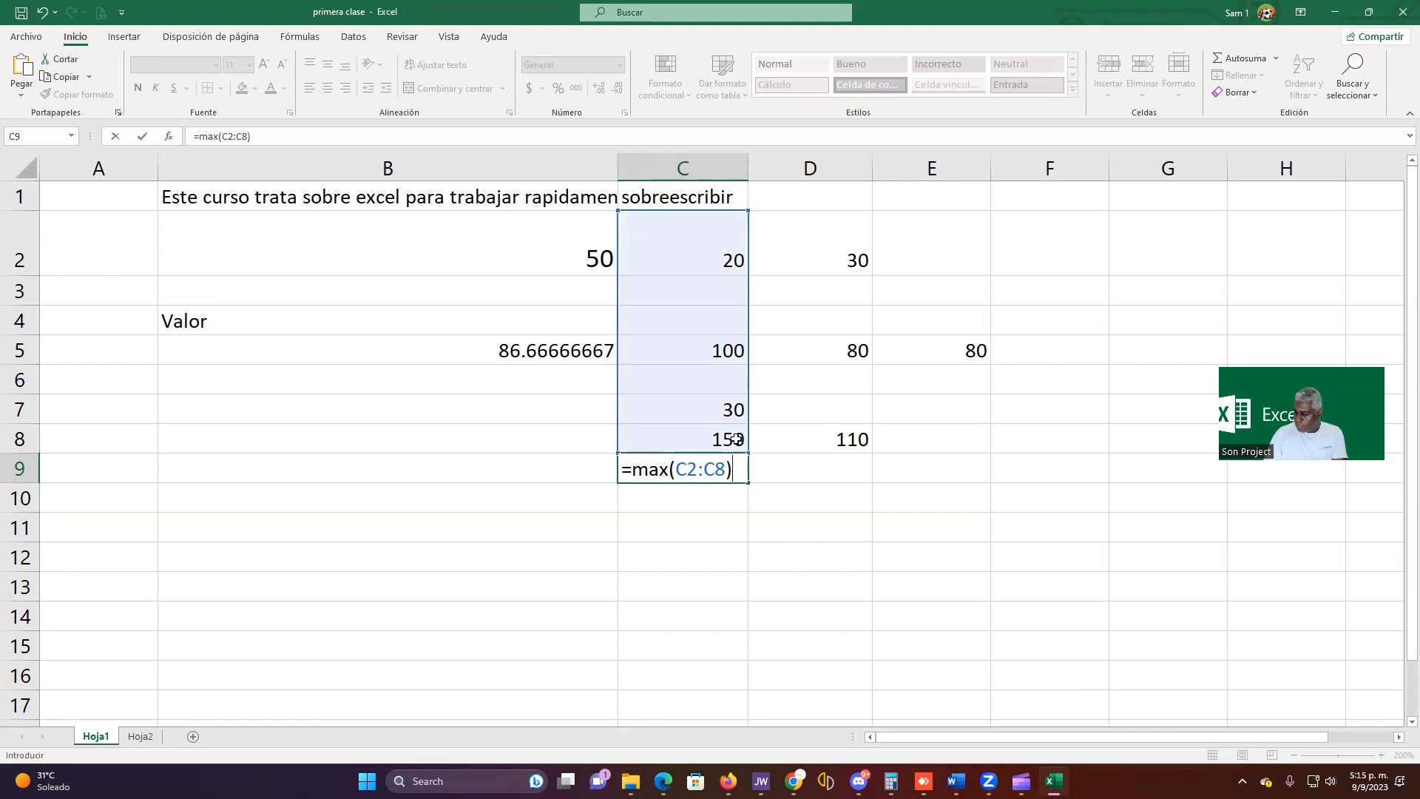
key(Return)
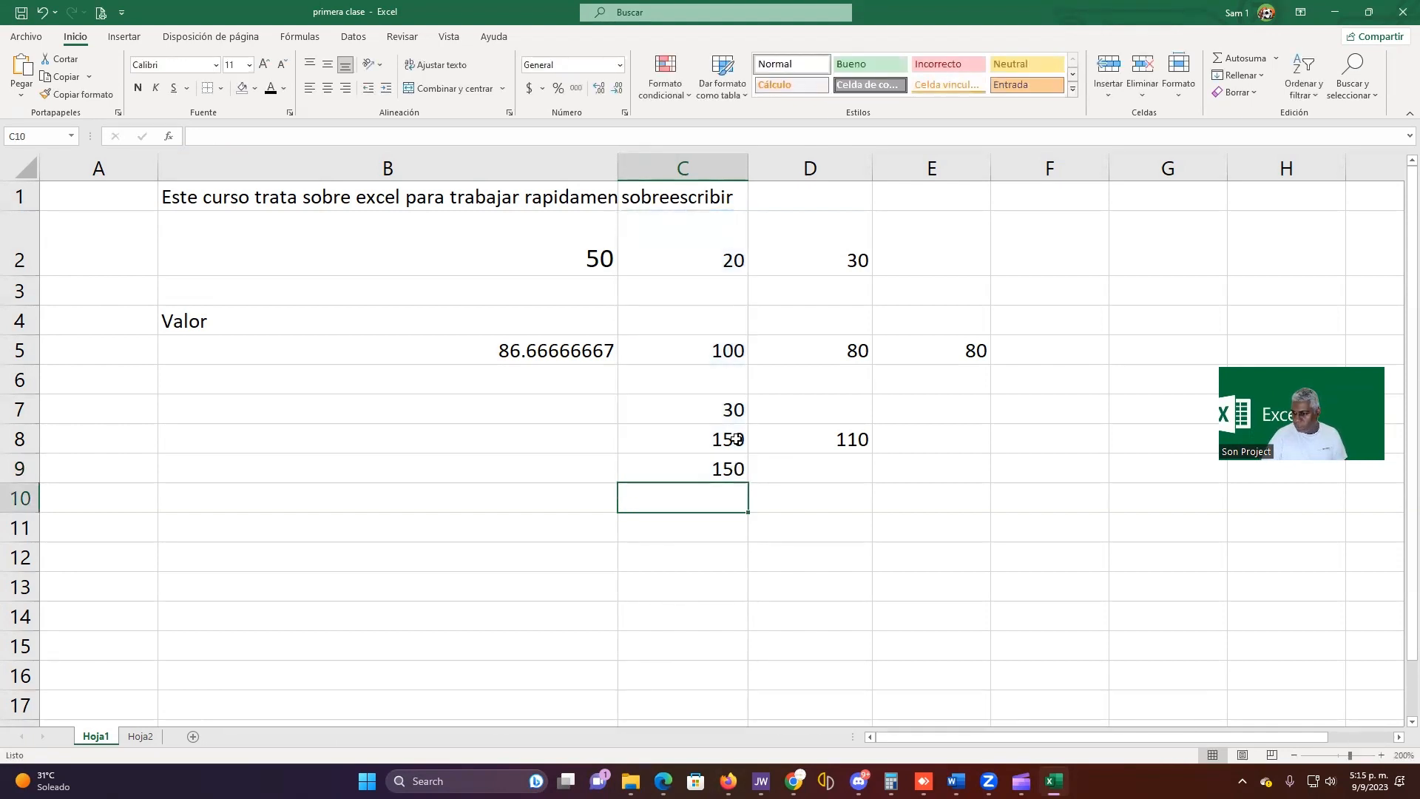
Enter =min(D2:D8) in cell D9 and reselect the results in C9 and D9 to review their formulas.
key(Up)
key(Right)
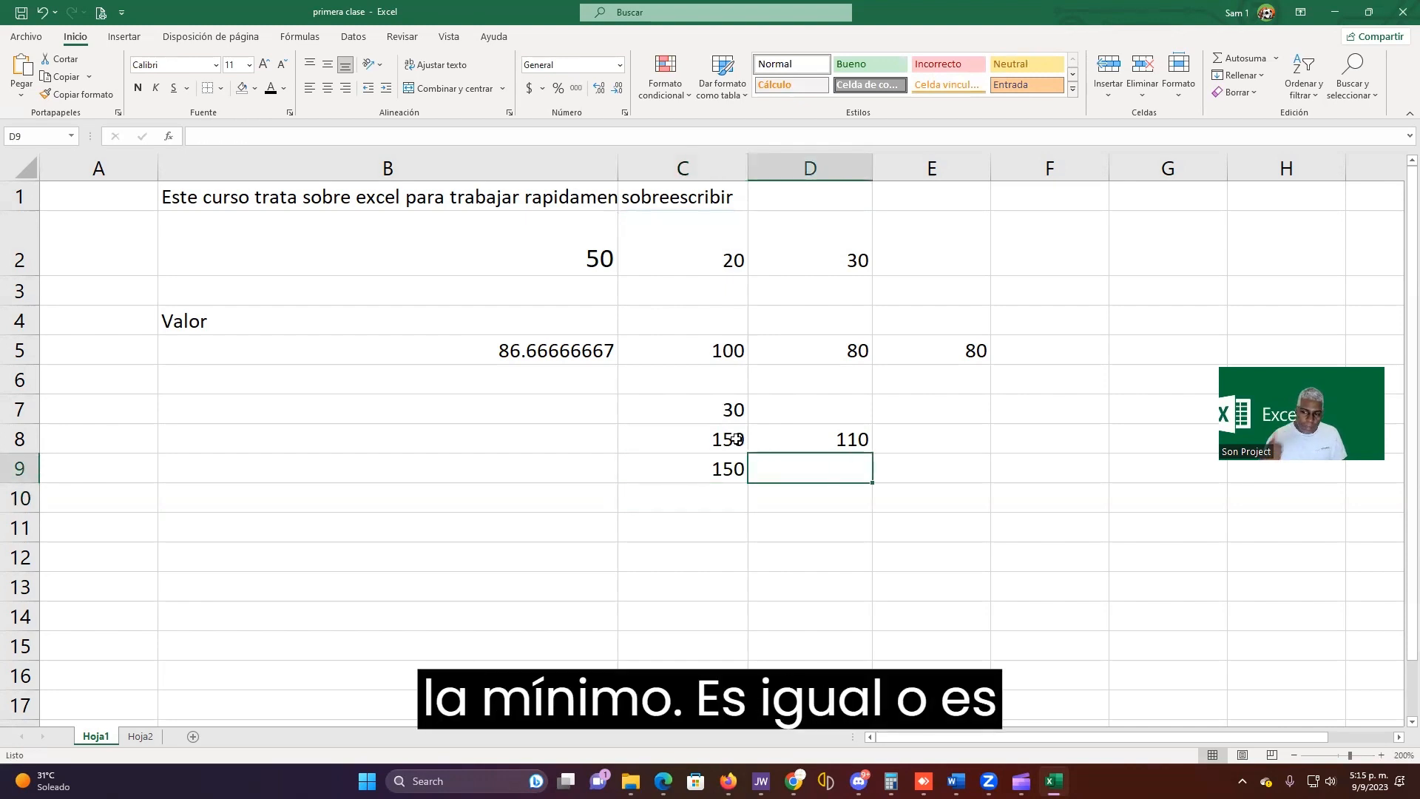
text(=m)
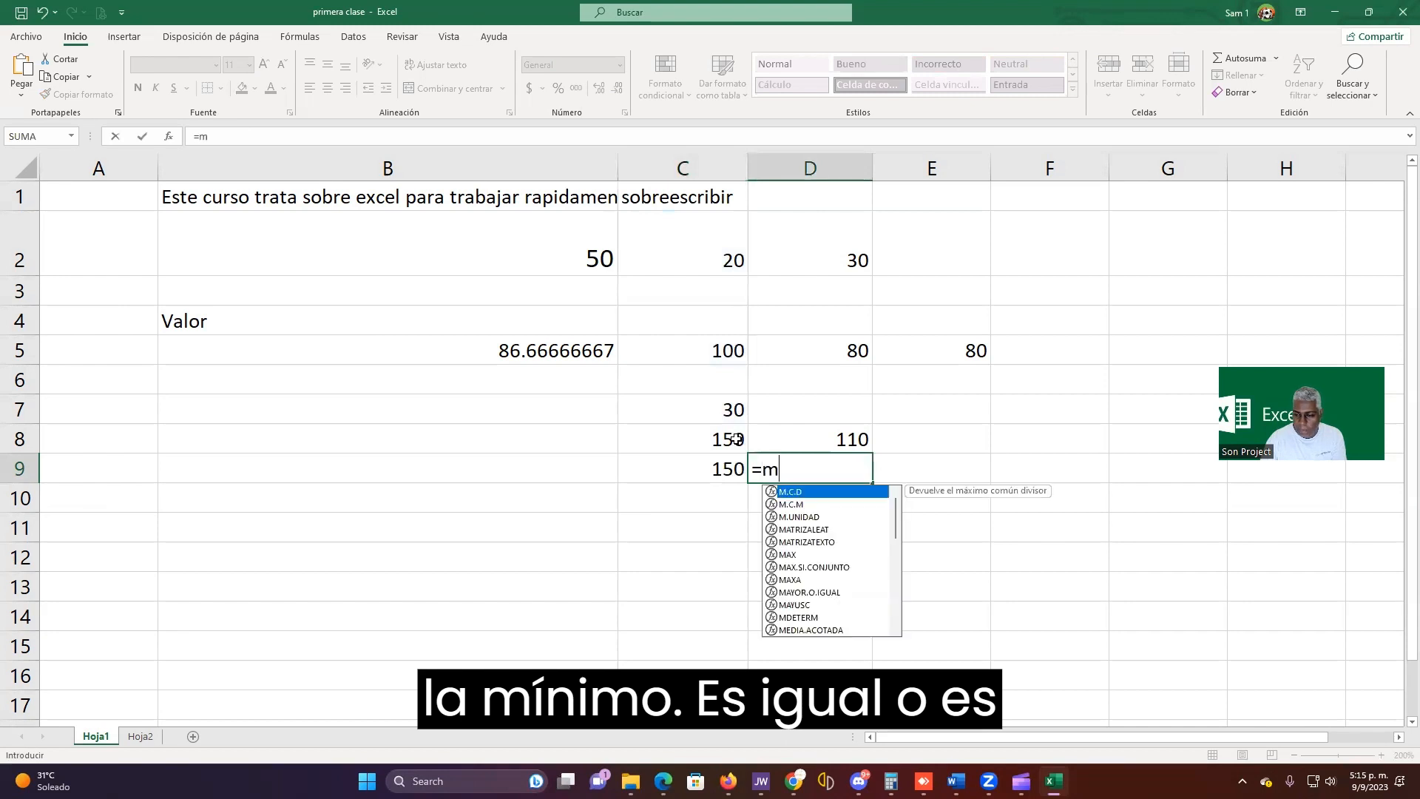
text(in()
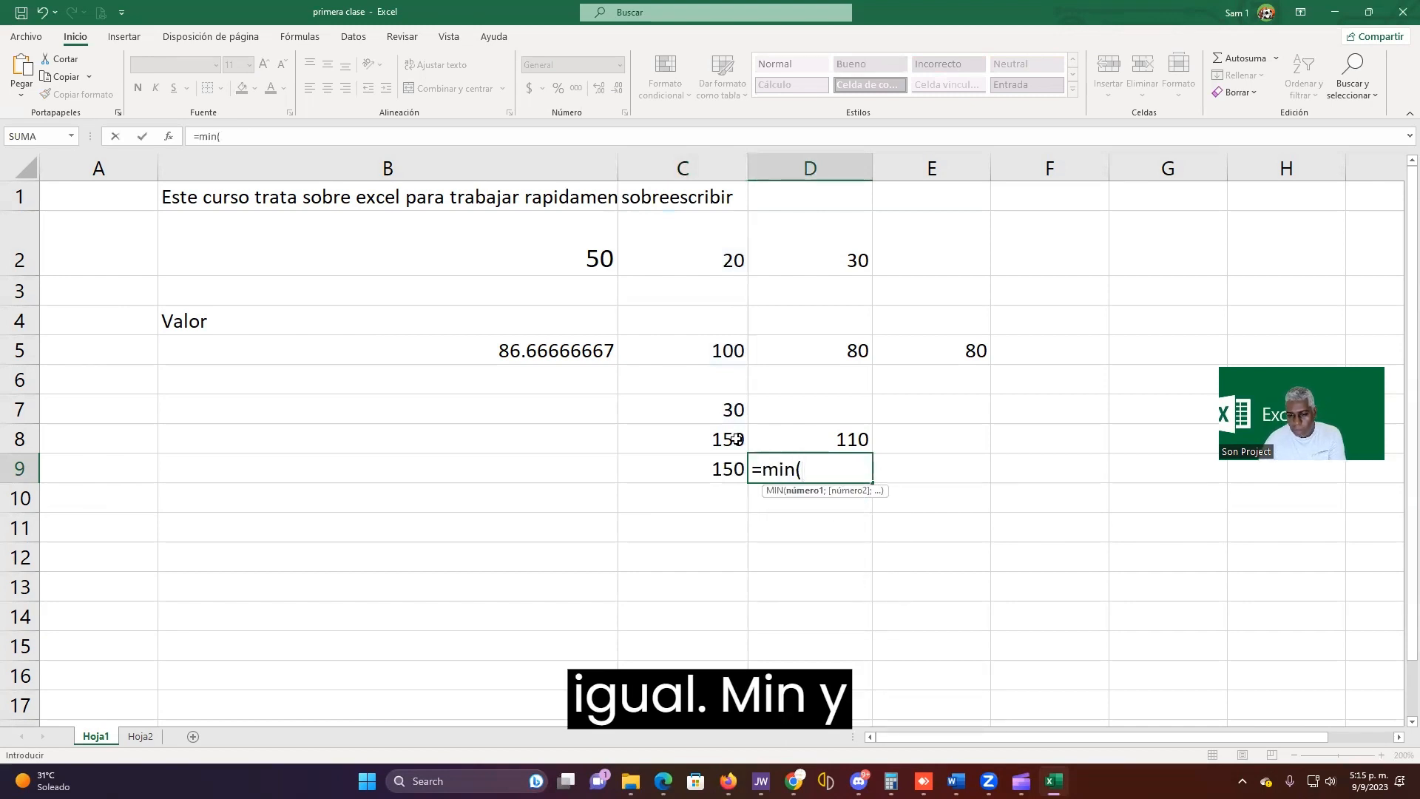
drag(834, 247, 854, 443)
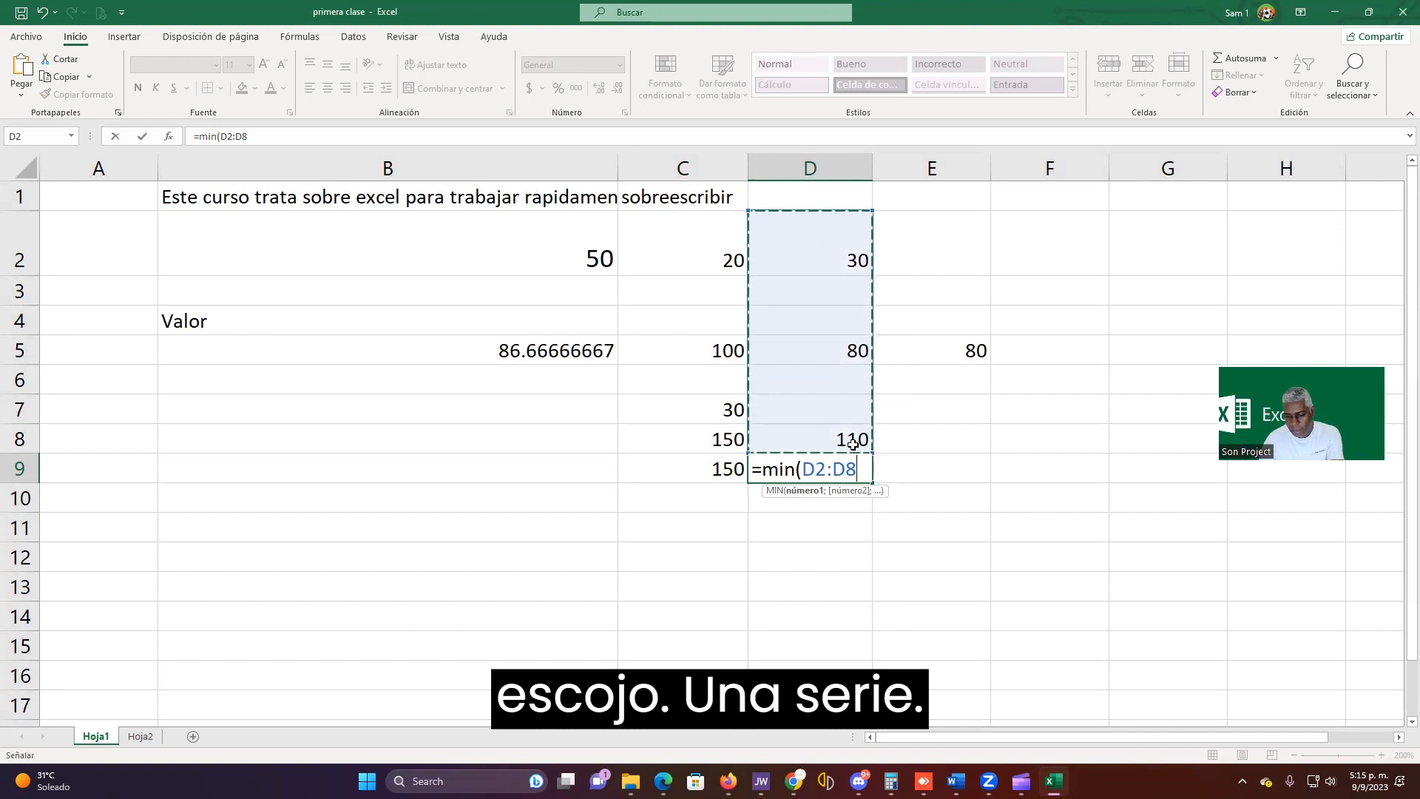
text())
key(Return)
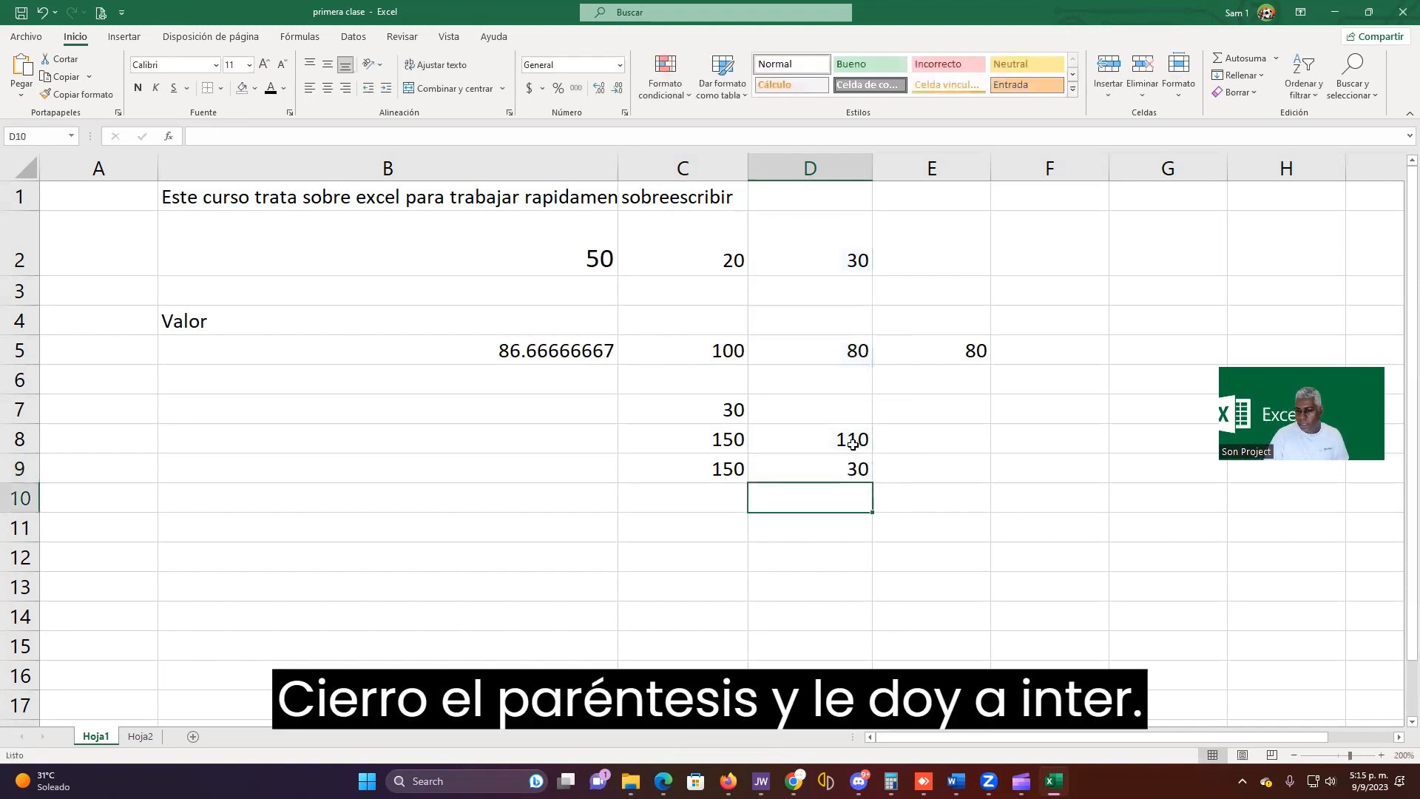
key(Up)
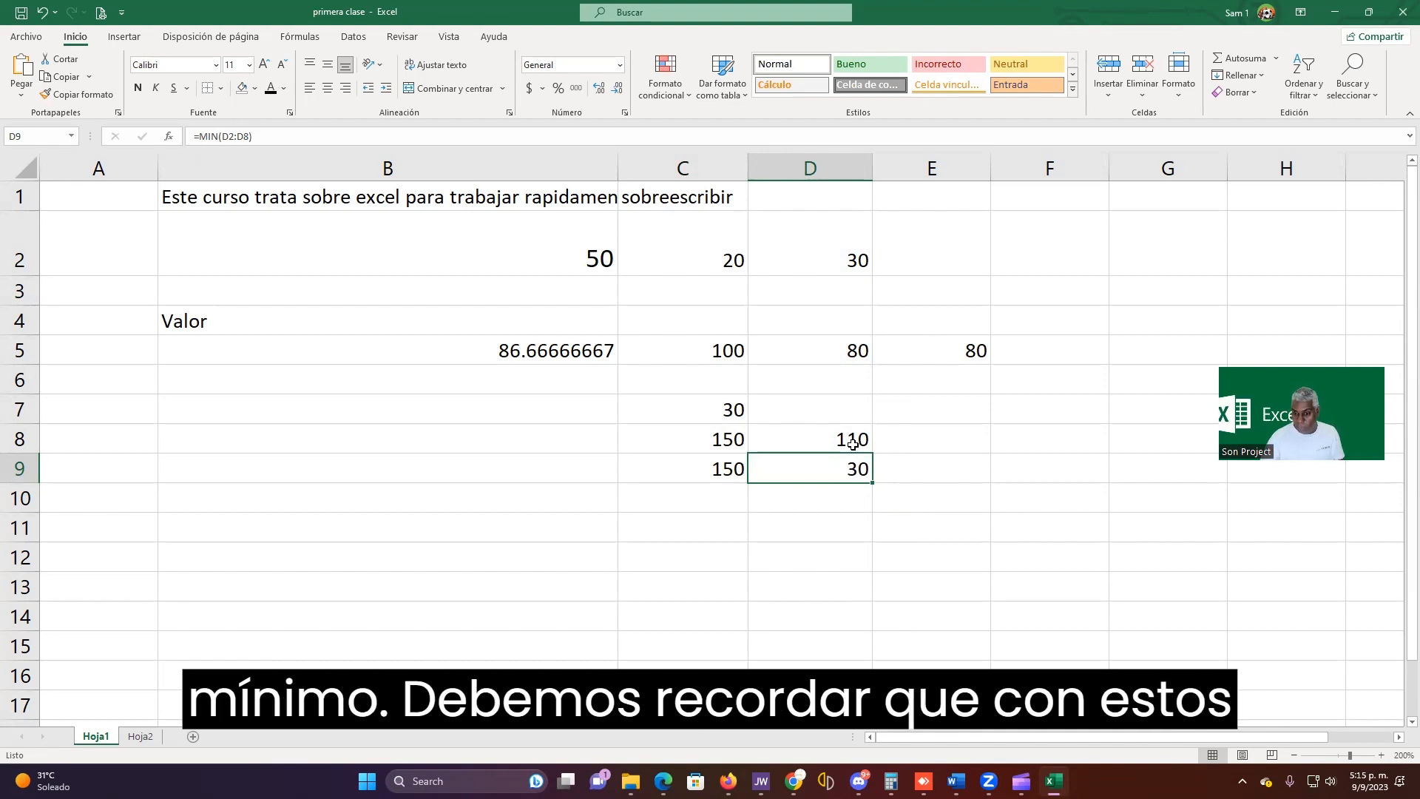
key(Left)
key(Left)
key(Right)
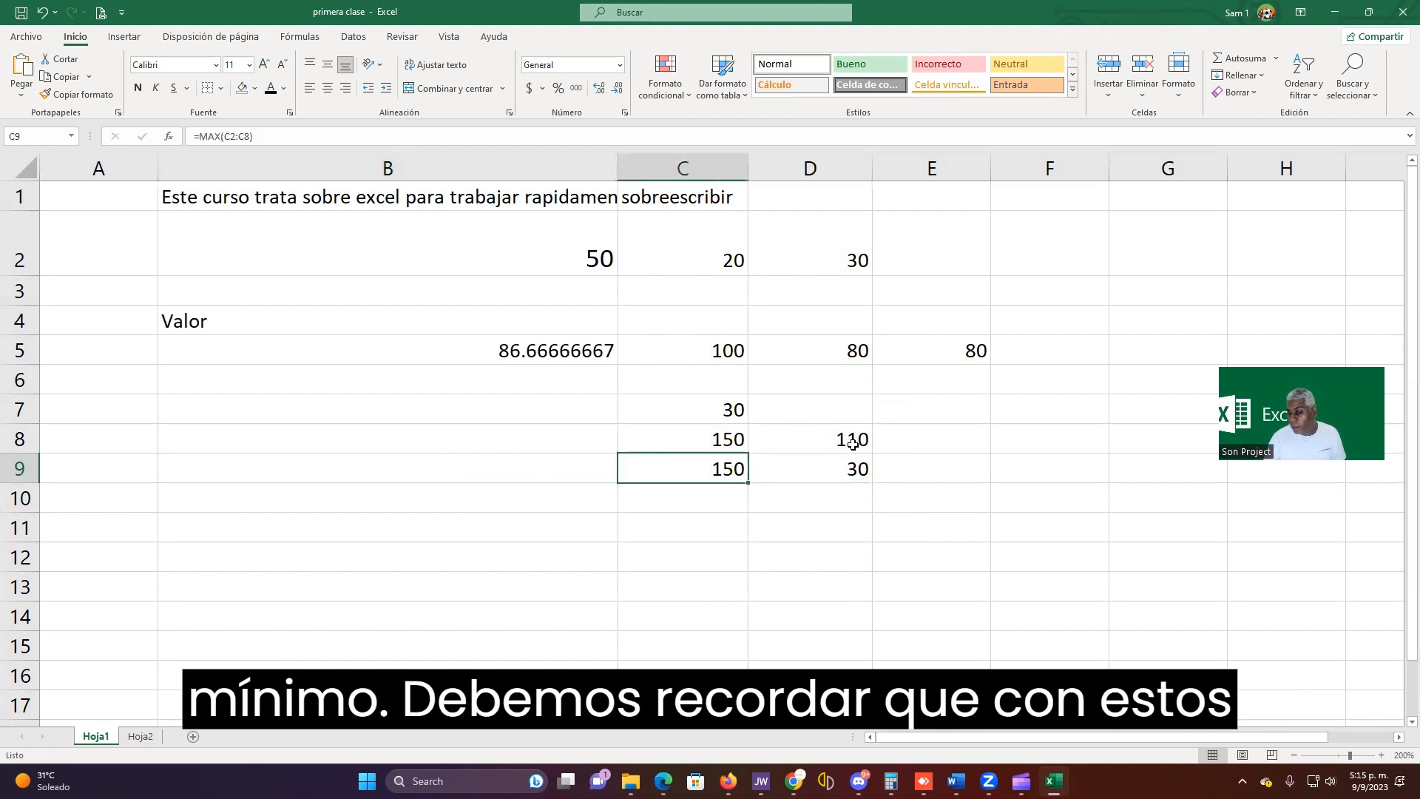
key(Right)
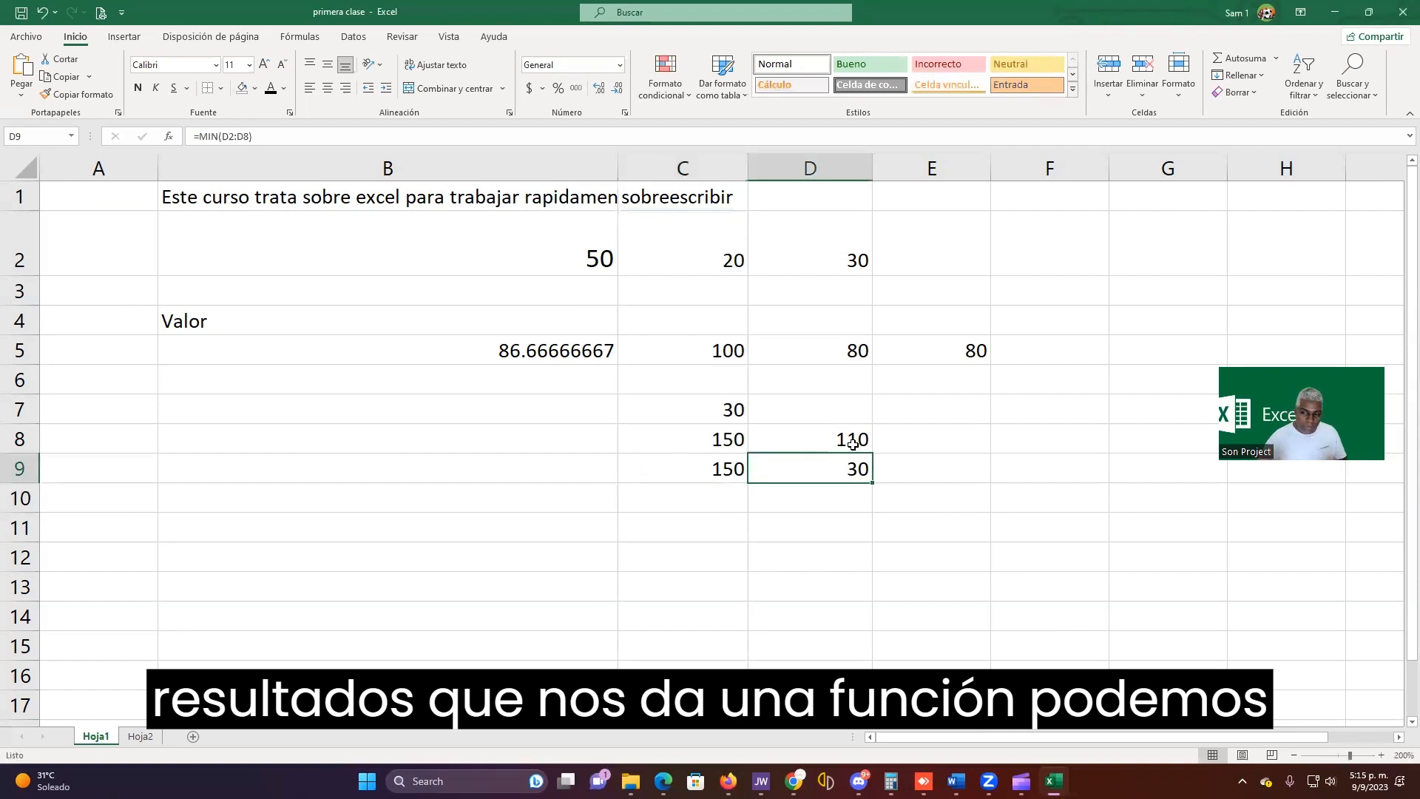